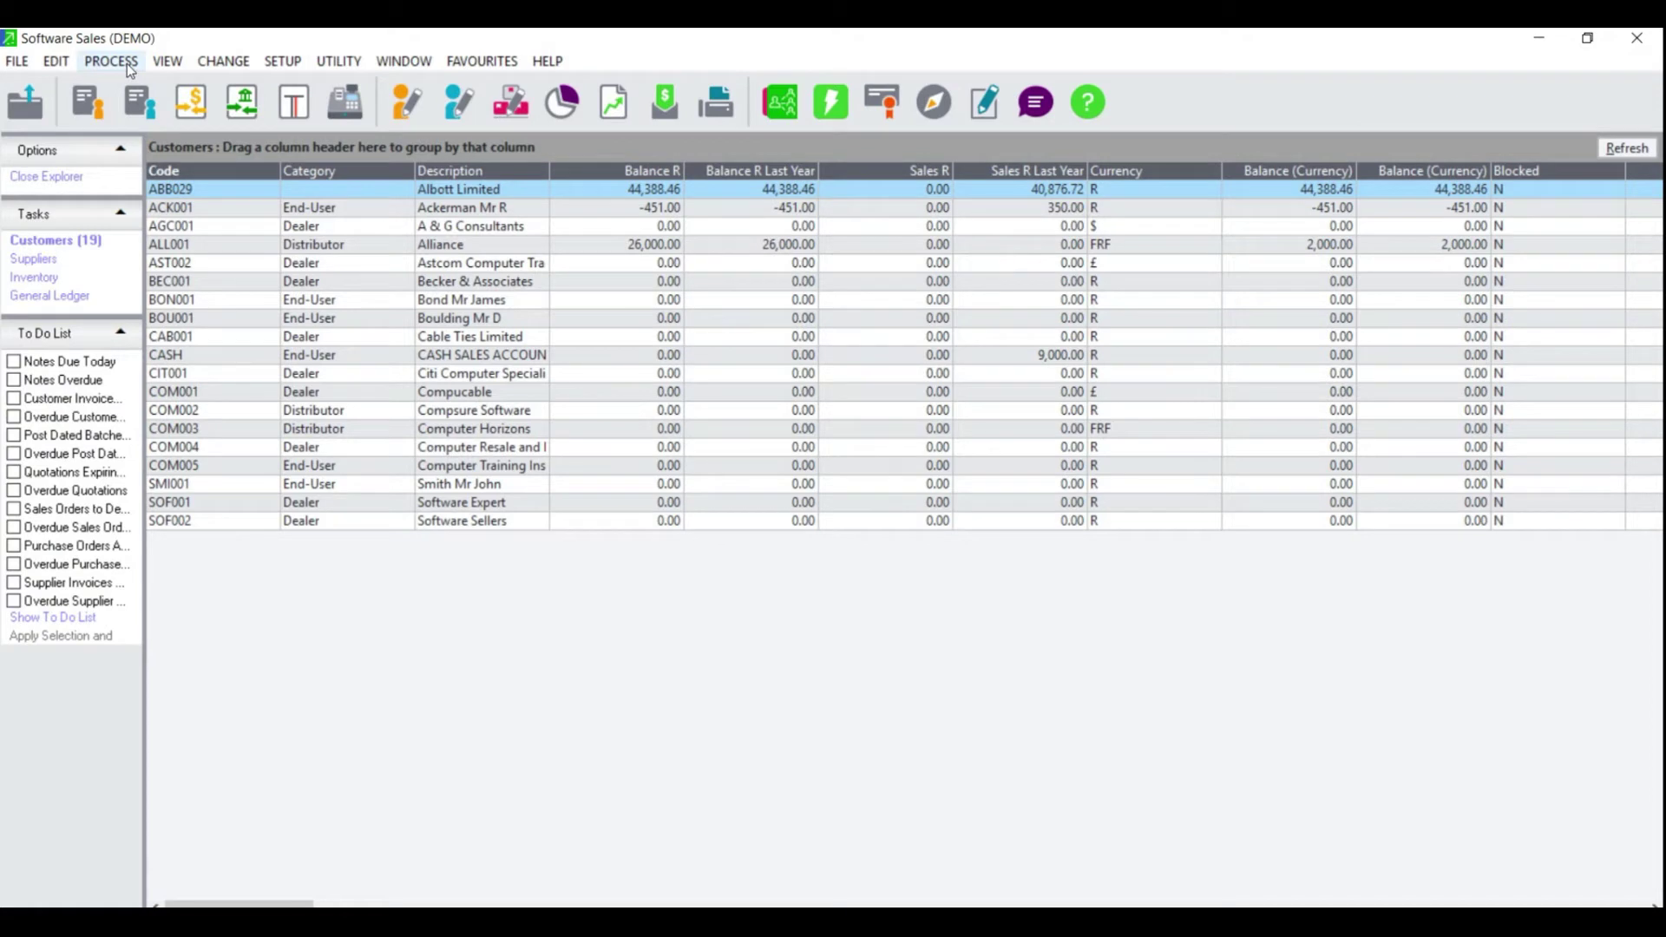
Start Count Inventory from the Process menu, rebuilding batch quantities so the integrity check passes.
click(127, 64)
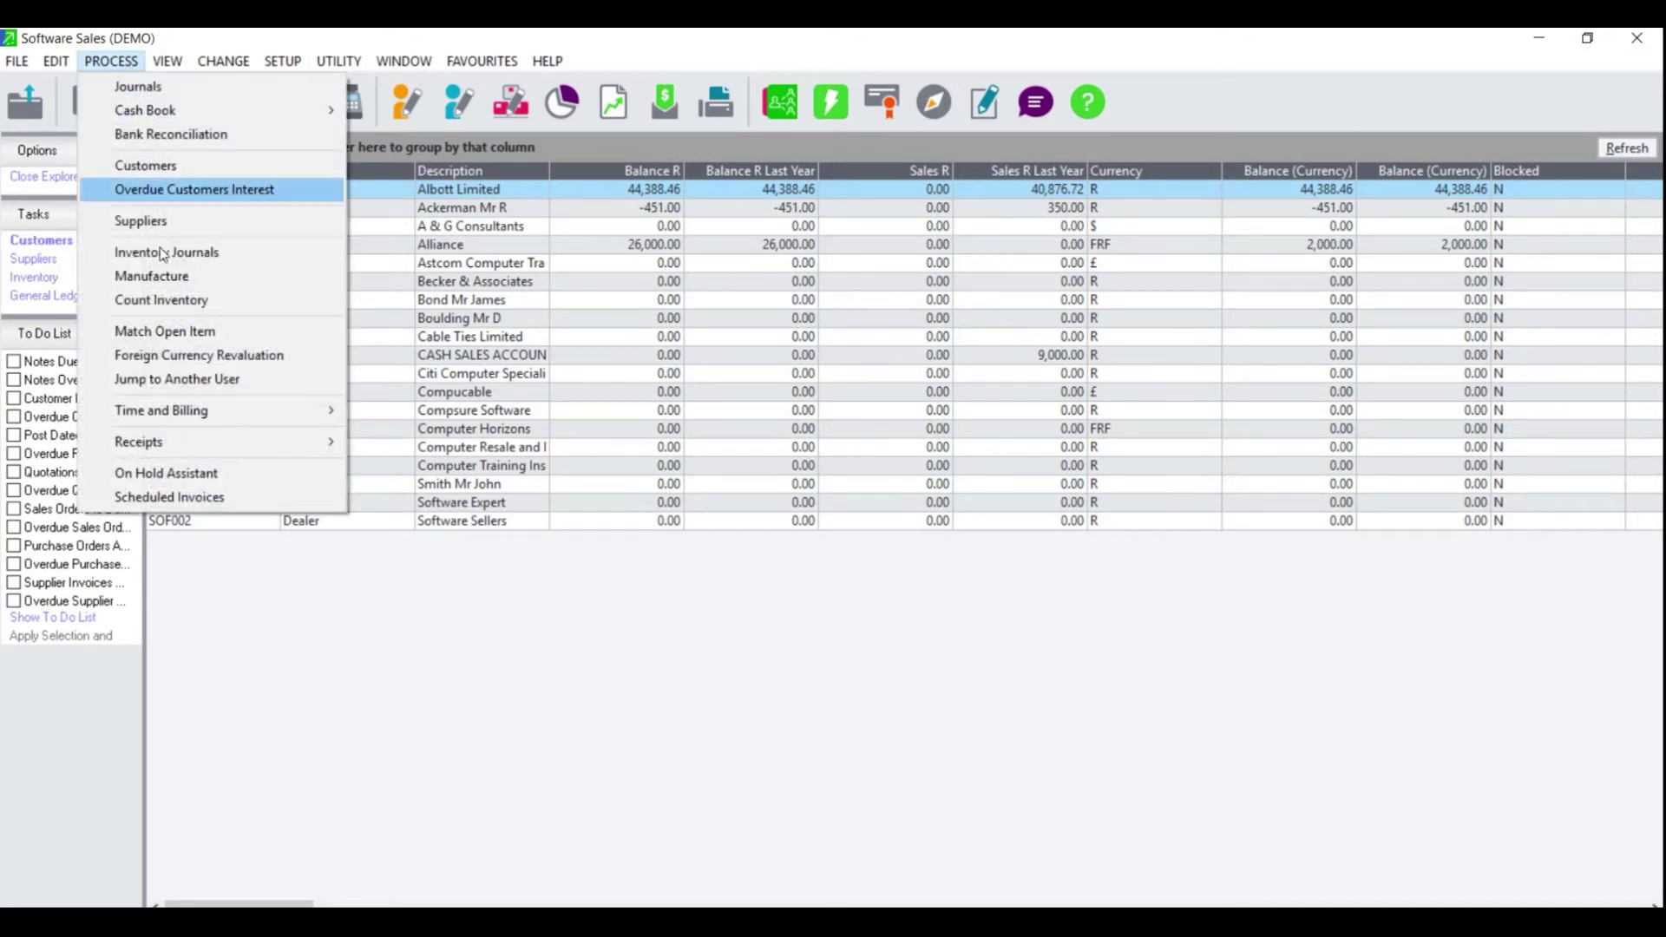
click(191, 298)
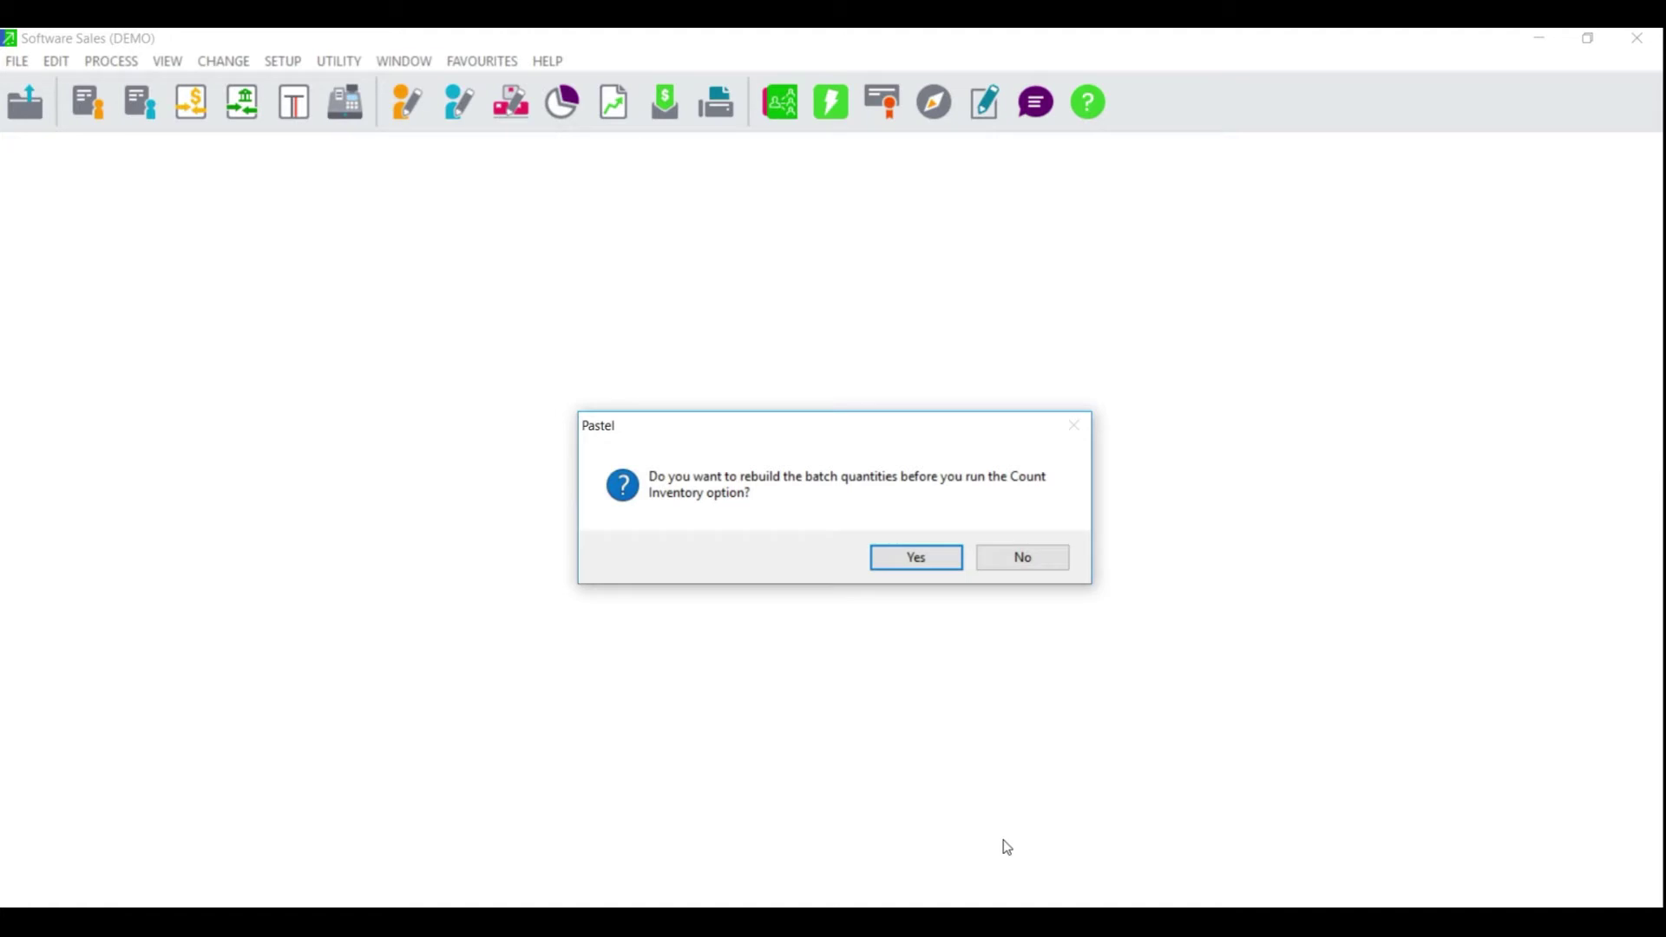
click(907, 561)
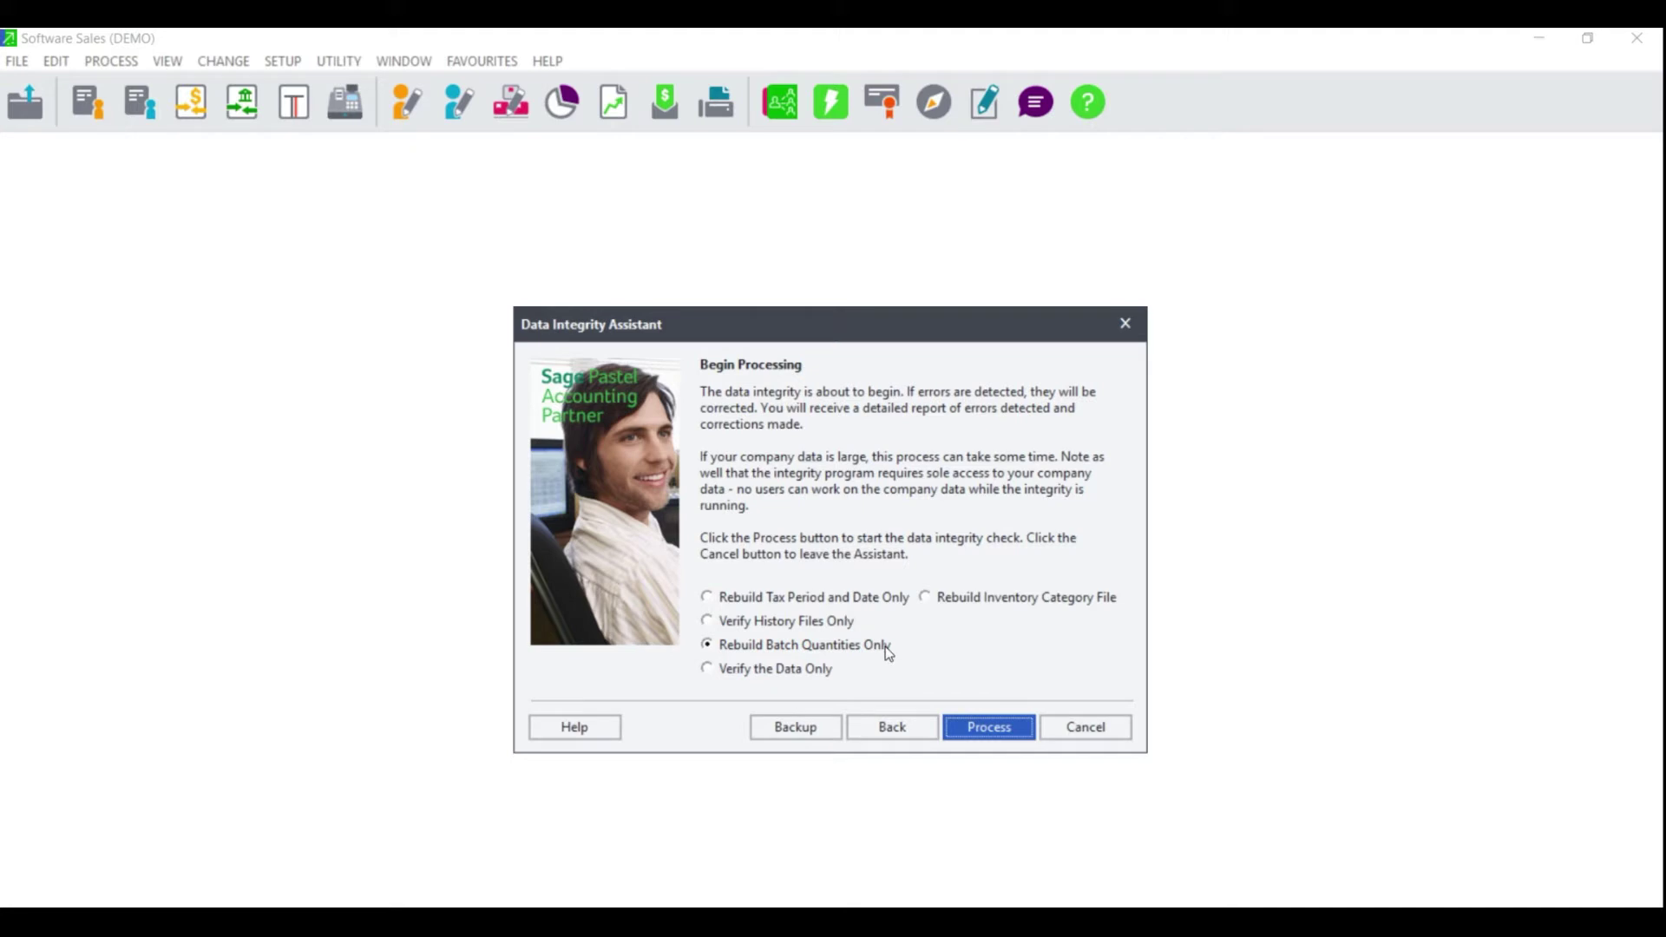
click(990, 733)
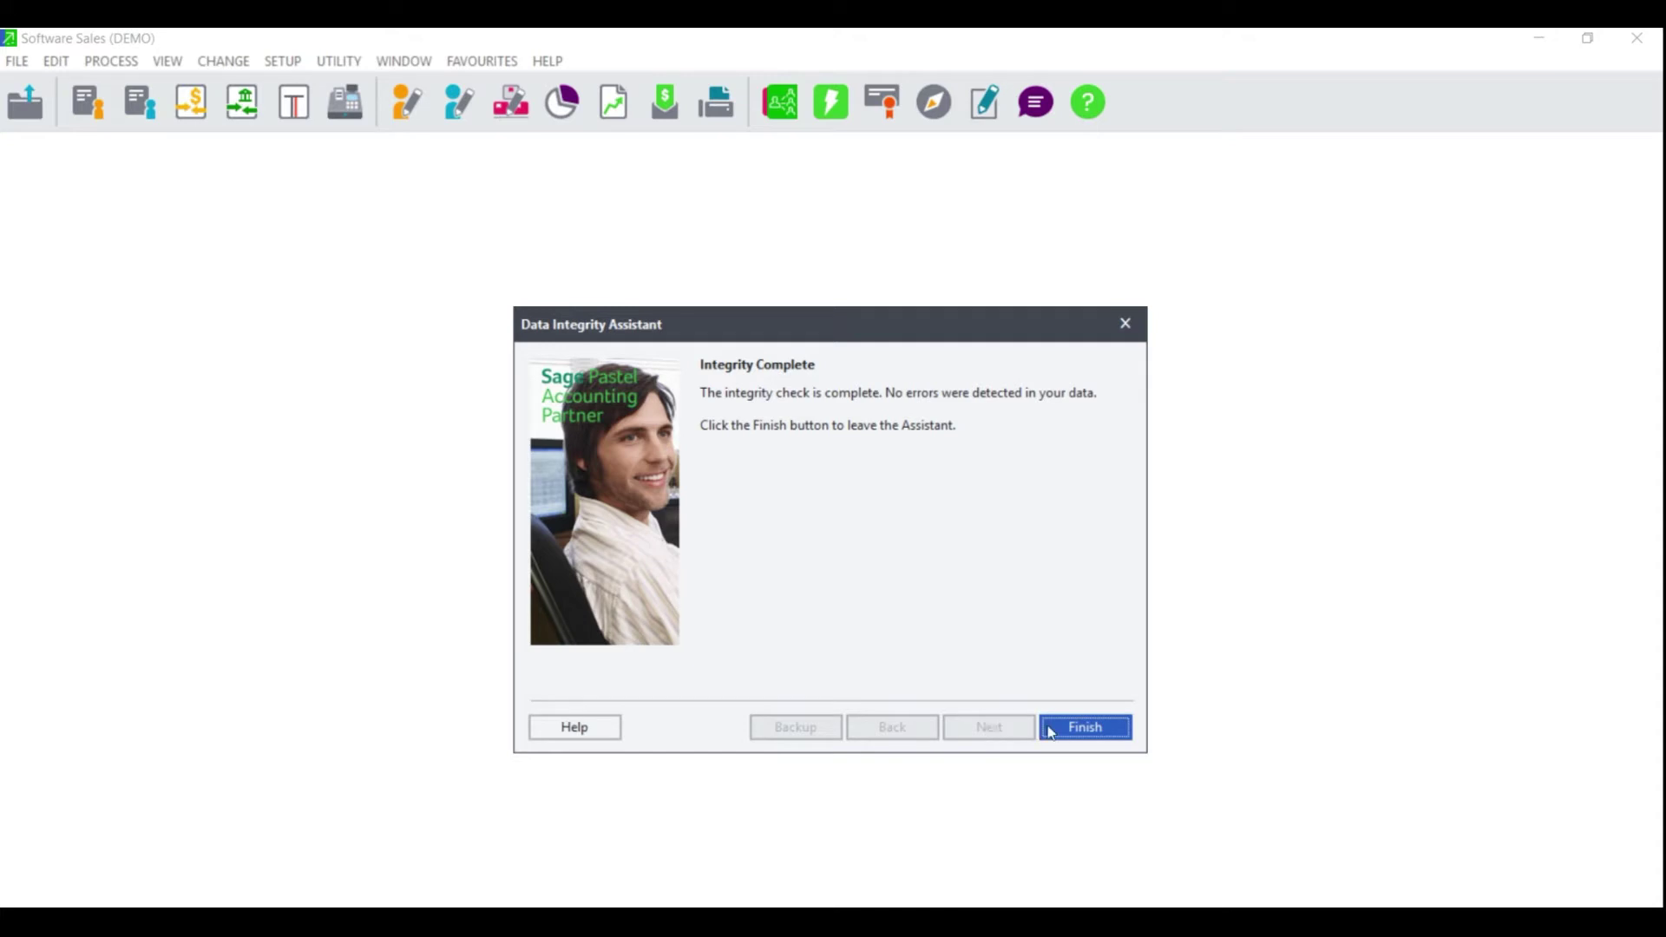
click(1082, 725)
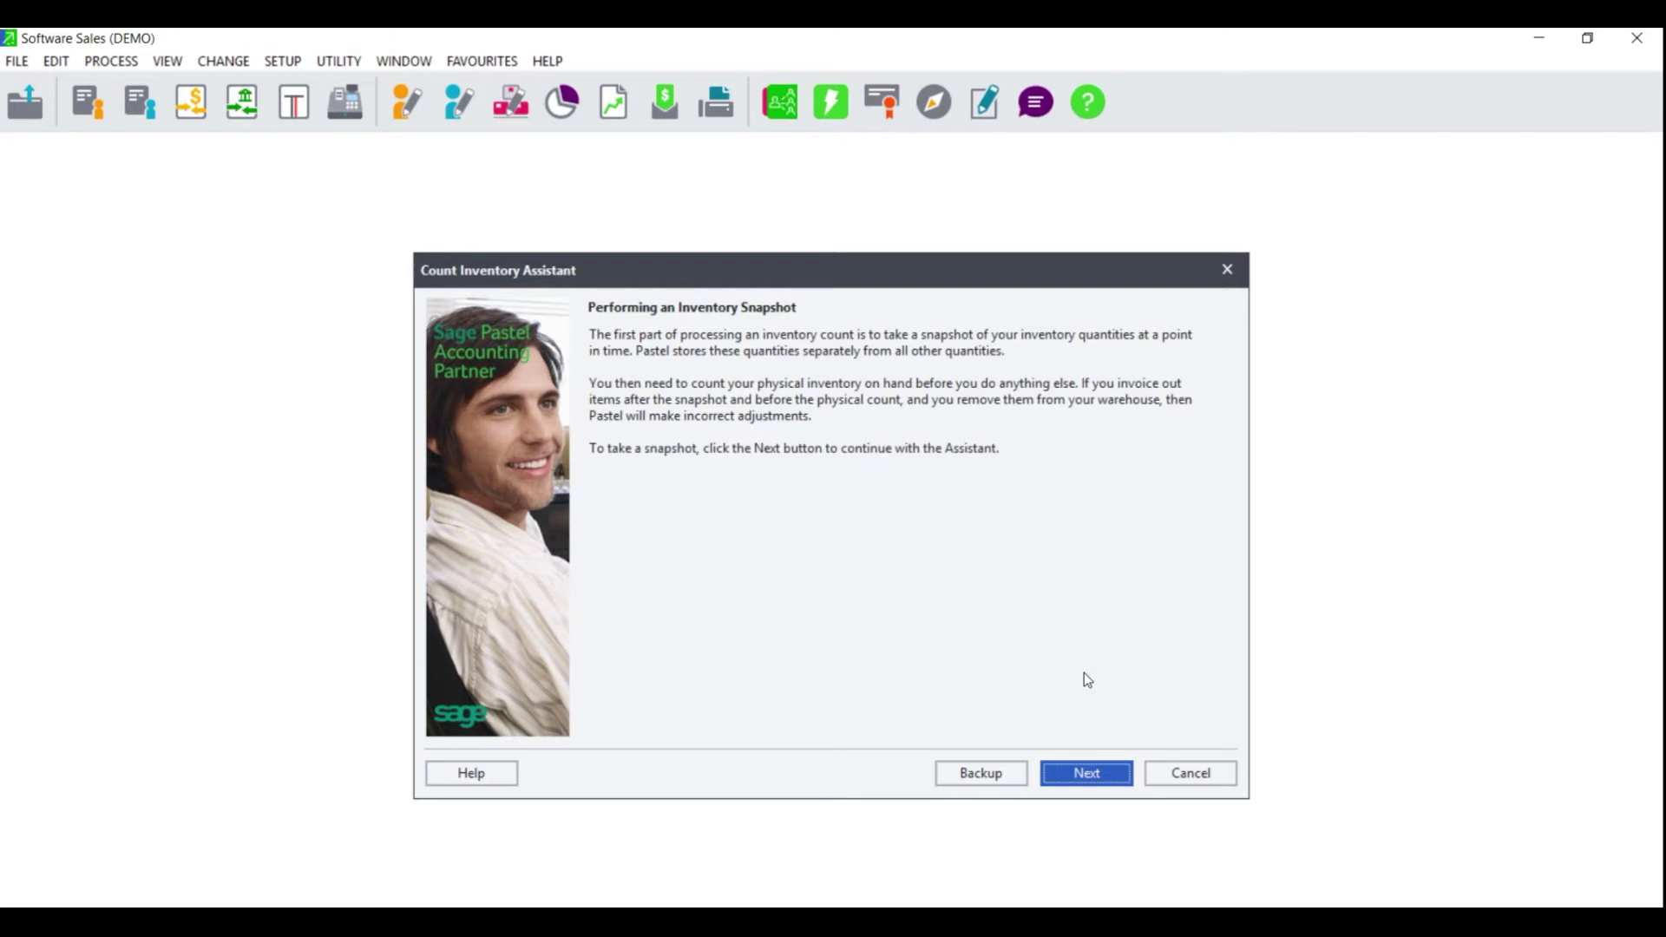
Advance past the Performing an Inventory Snapshot introduction page.
click(1097, 781)
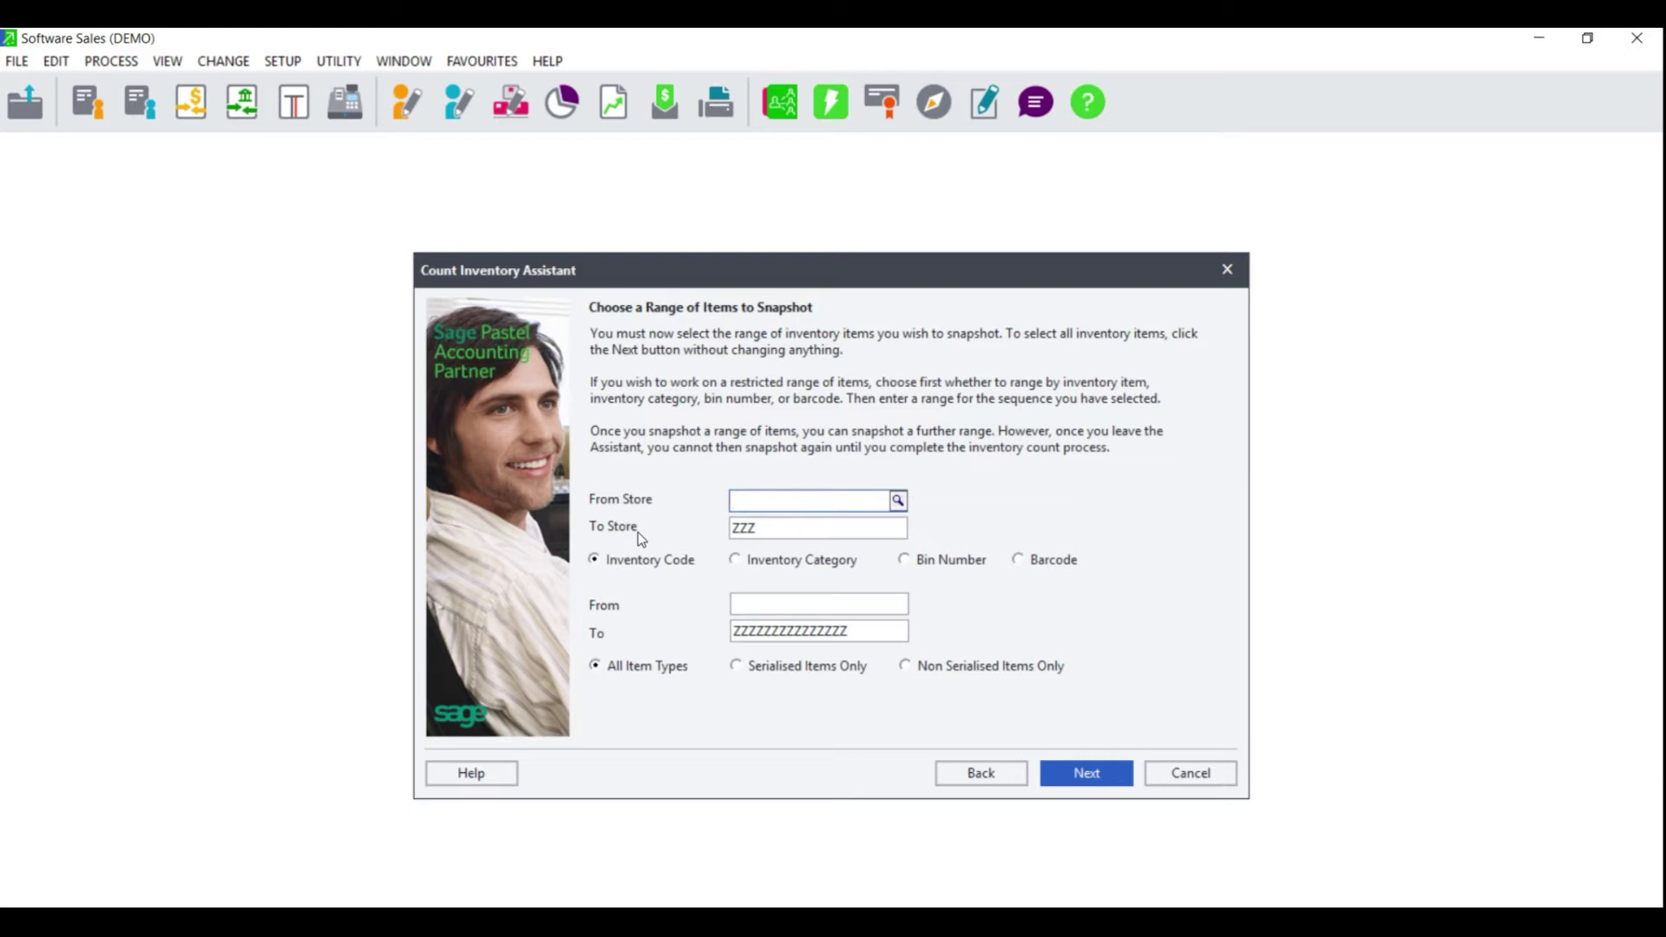
Set the snapshot range type to Barcode.
click(663, 564)
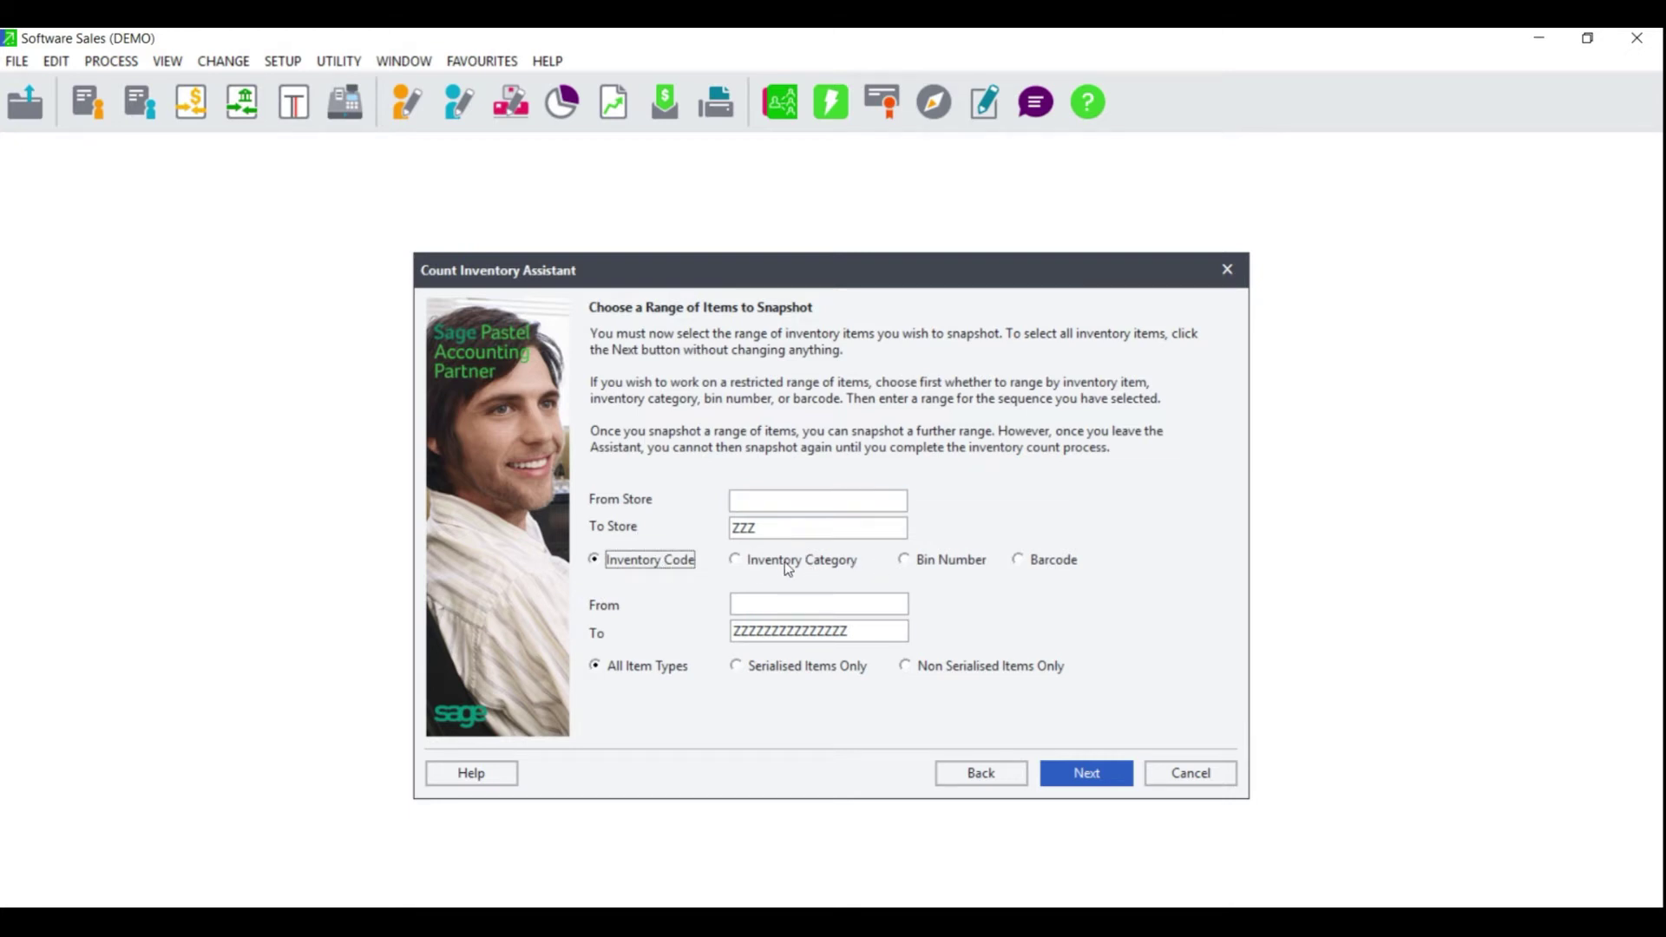
click(818, 559)
click(958, 560)
click(1058, 565)
click(640, 565)
click(953, 560)
click(1073, 569)
Set the barcode range from a blank start to ZZZZZZZZZZZZZZZ.
click(903, 606)
key(Tab)
key(shift+Tab)
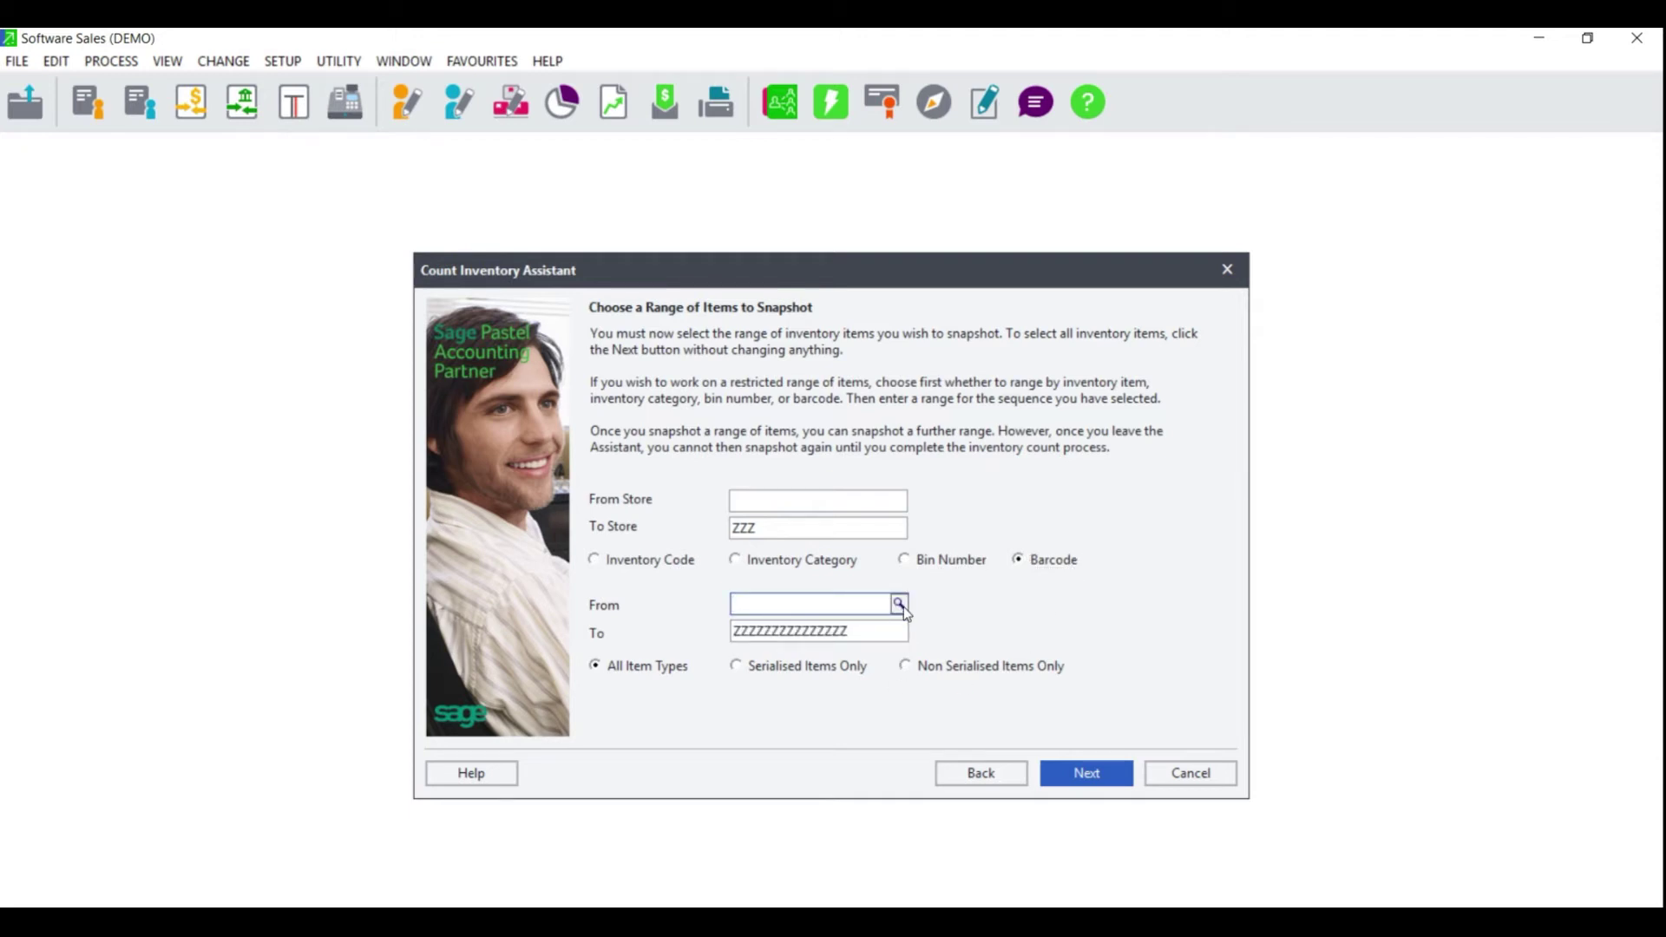
click(904, 607)
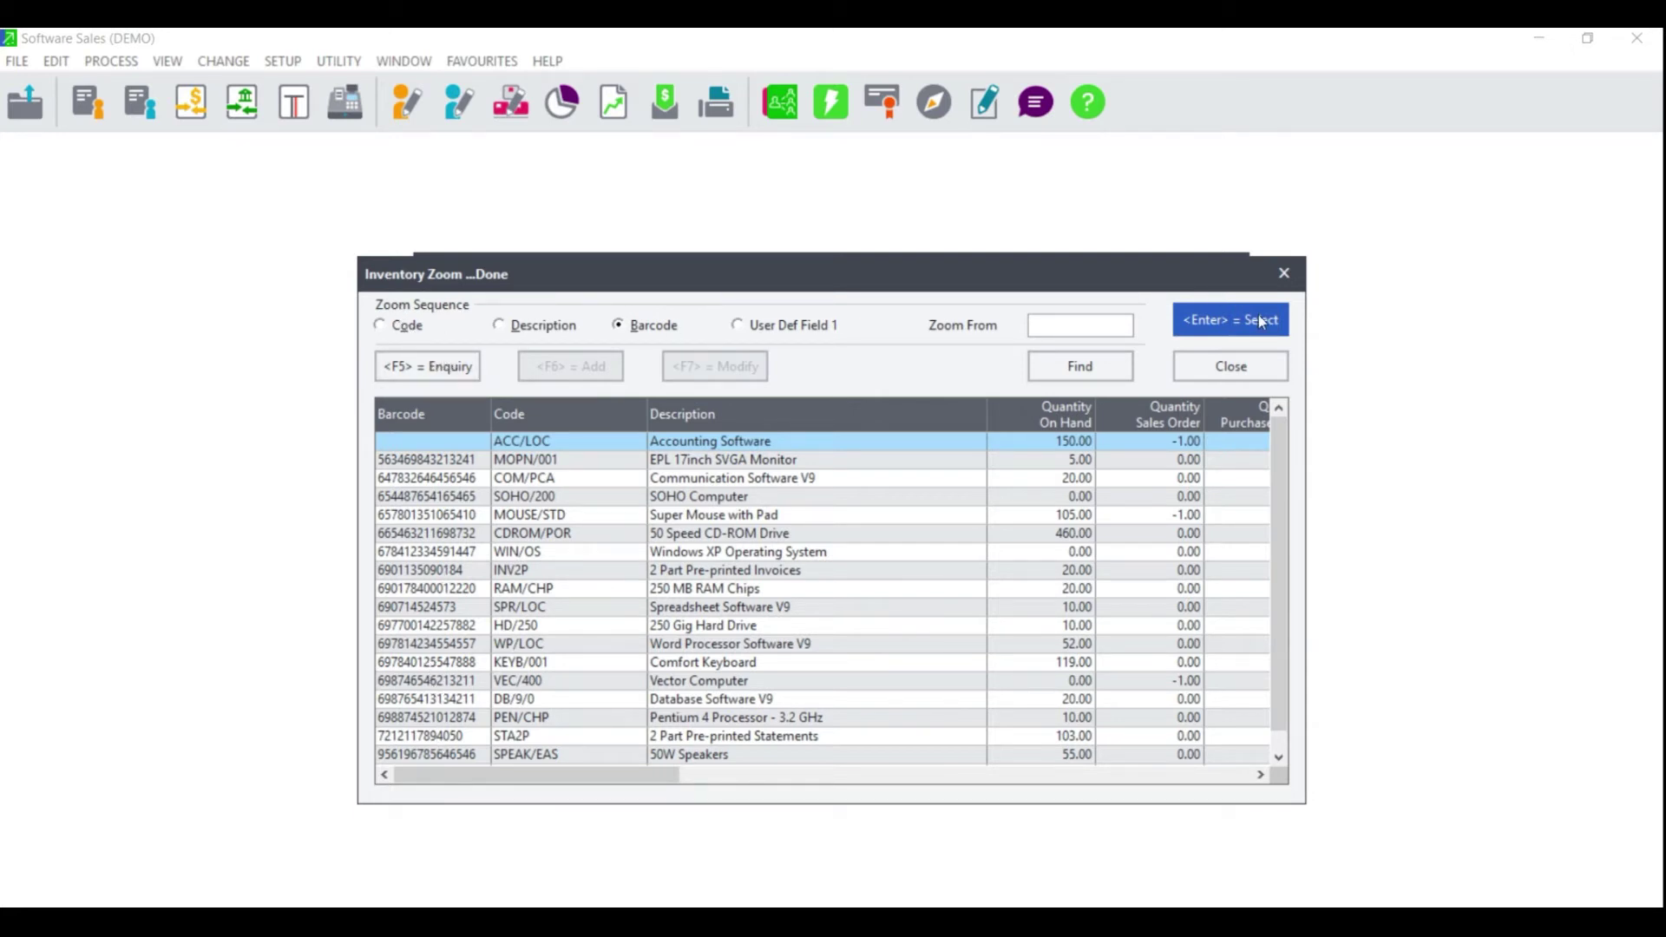
double_click(552, 439)
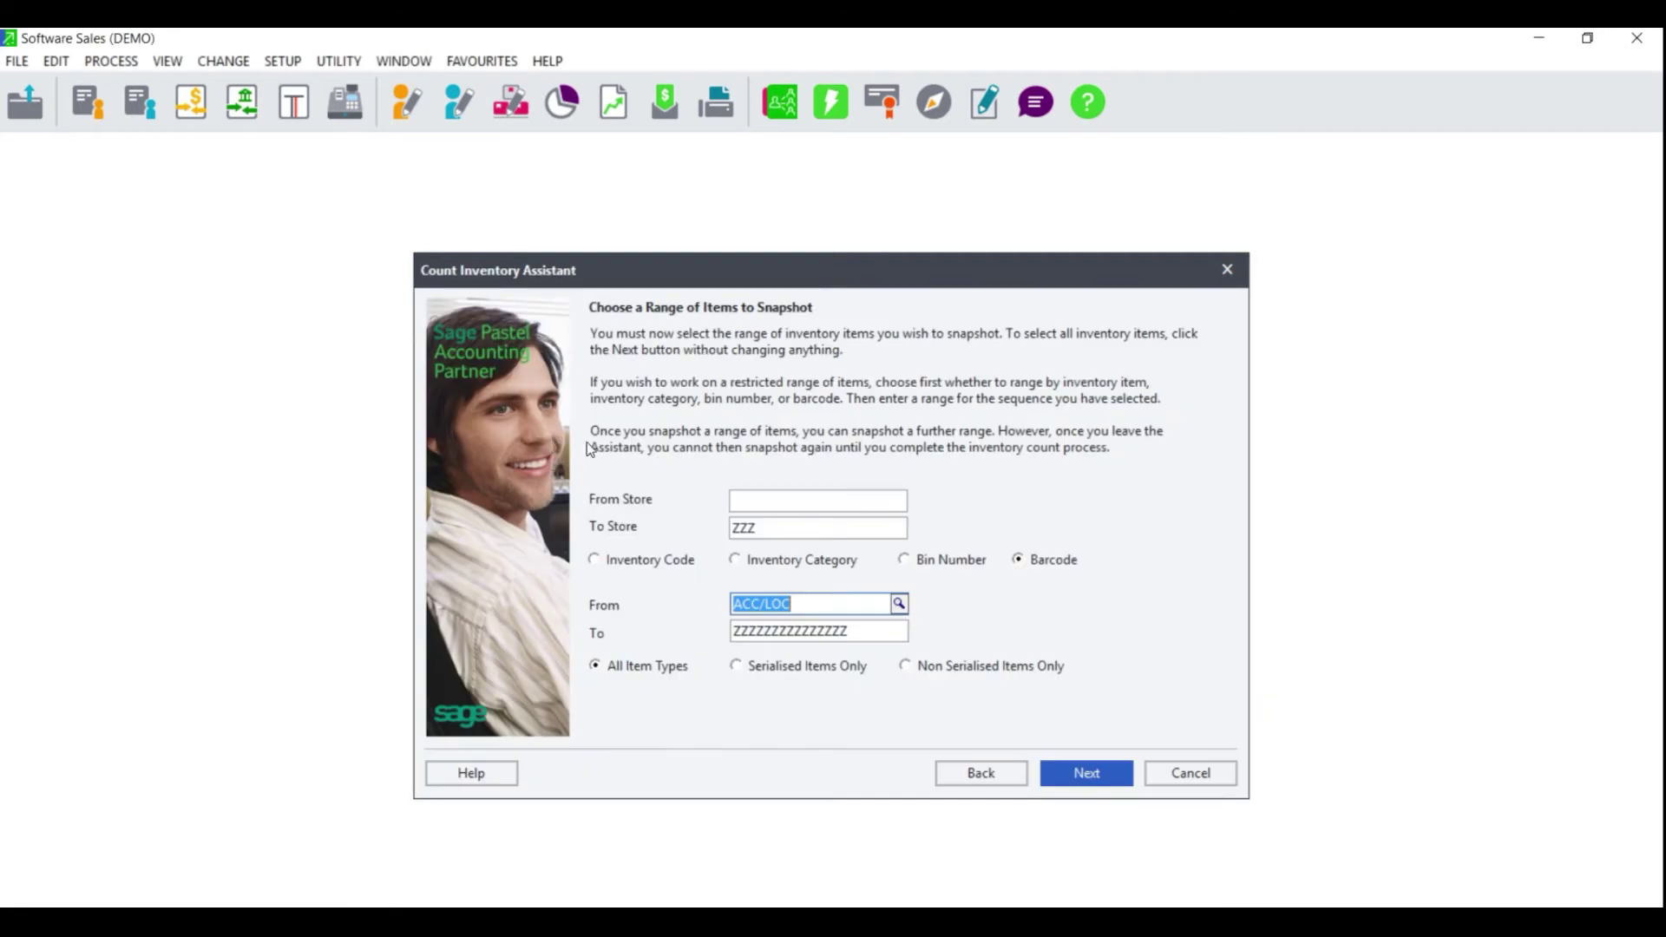
click(868, 632)
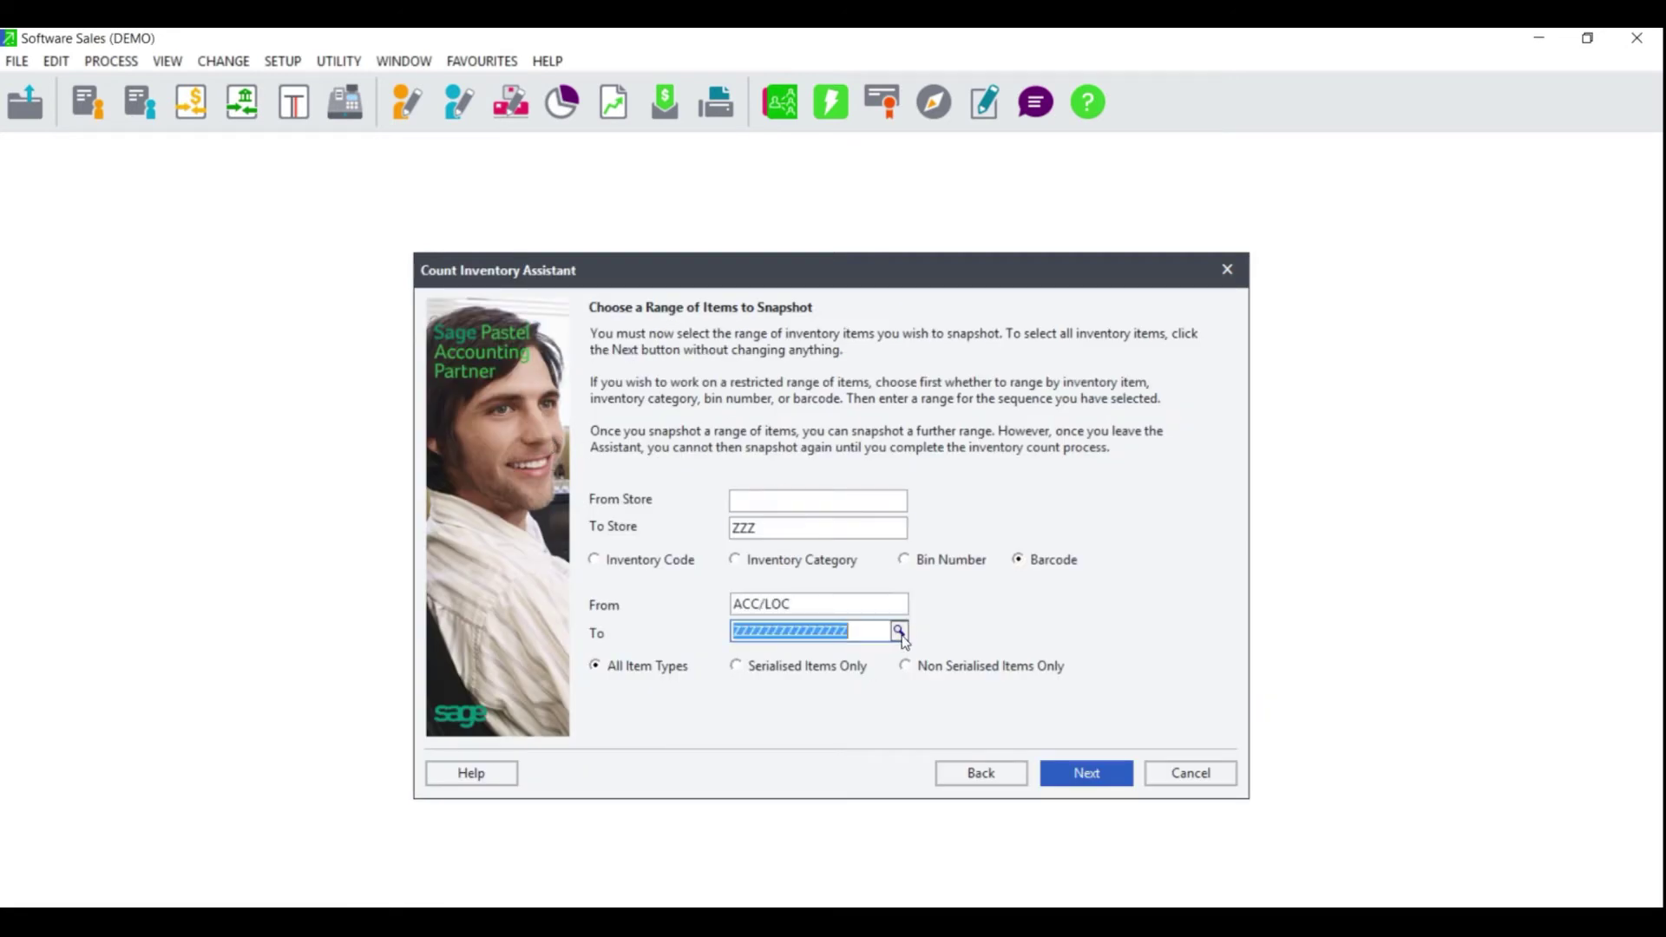
click(906, 632)
double_click(518, 698)
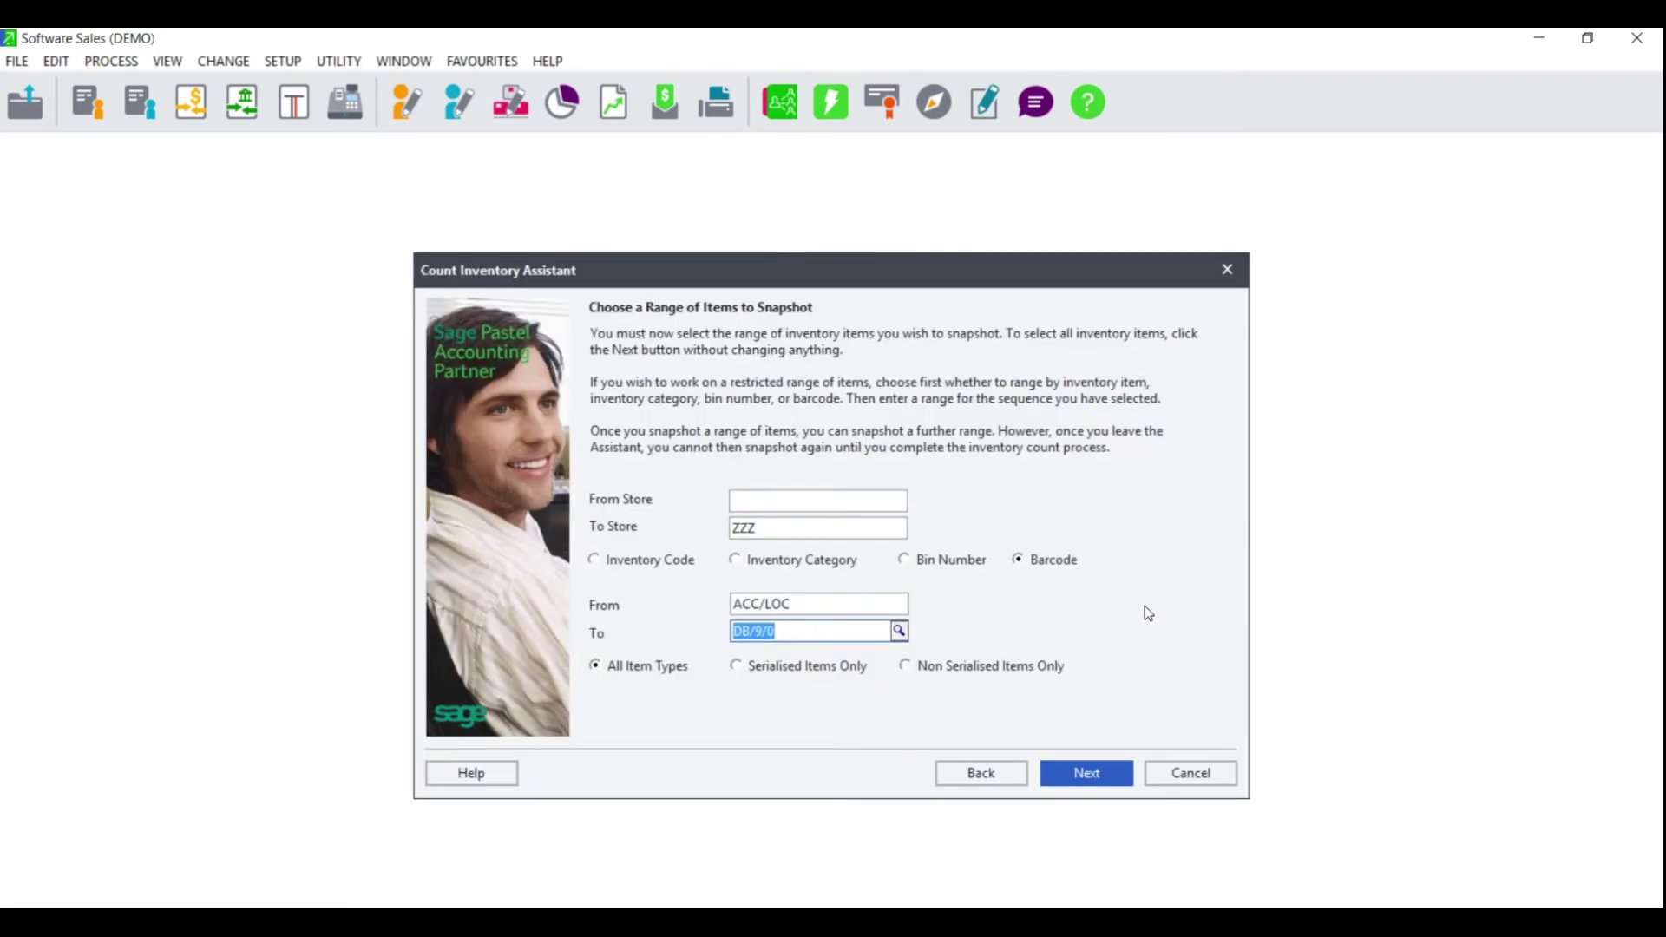
click(828, 598)
key(Delete)
click(827, 627)
text(ZZZZZZZZZZZZZZZ)
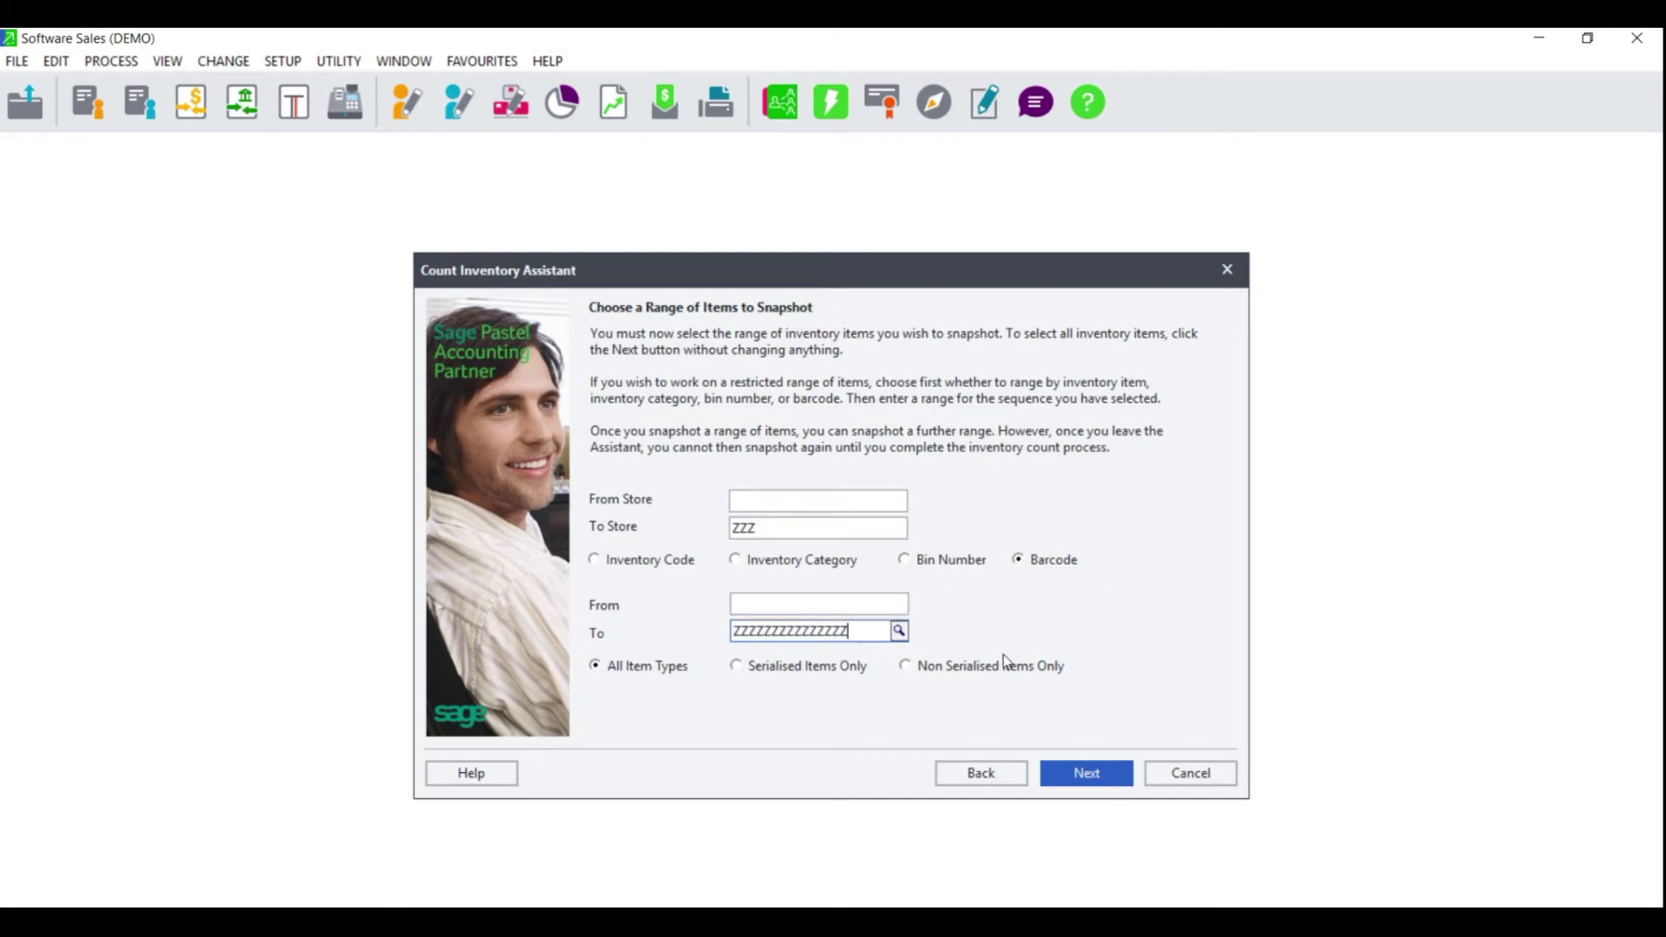
Range the snapshot by category from 000 - None to 002 - Inventory Goods.
click(774, 563)
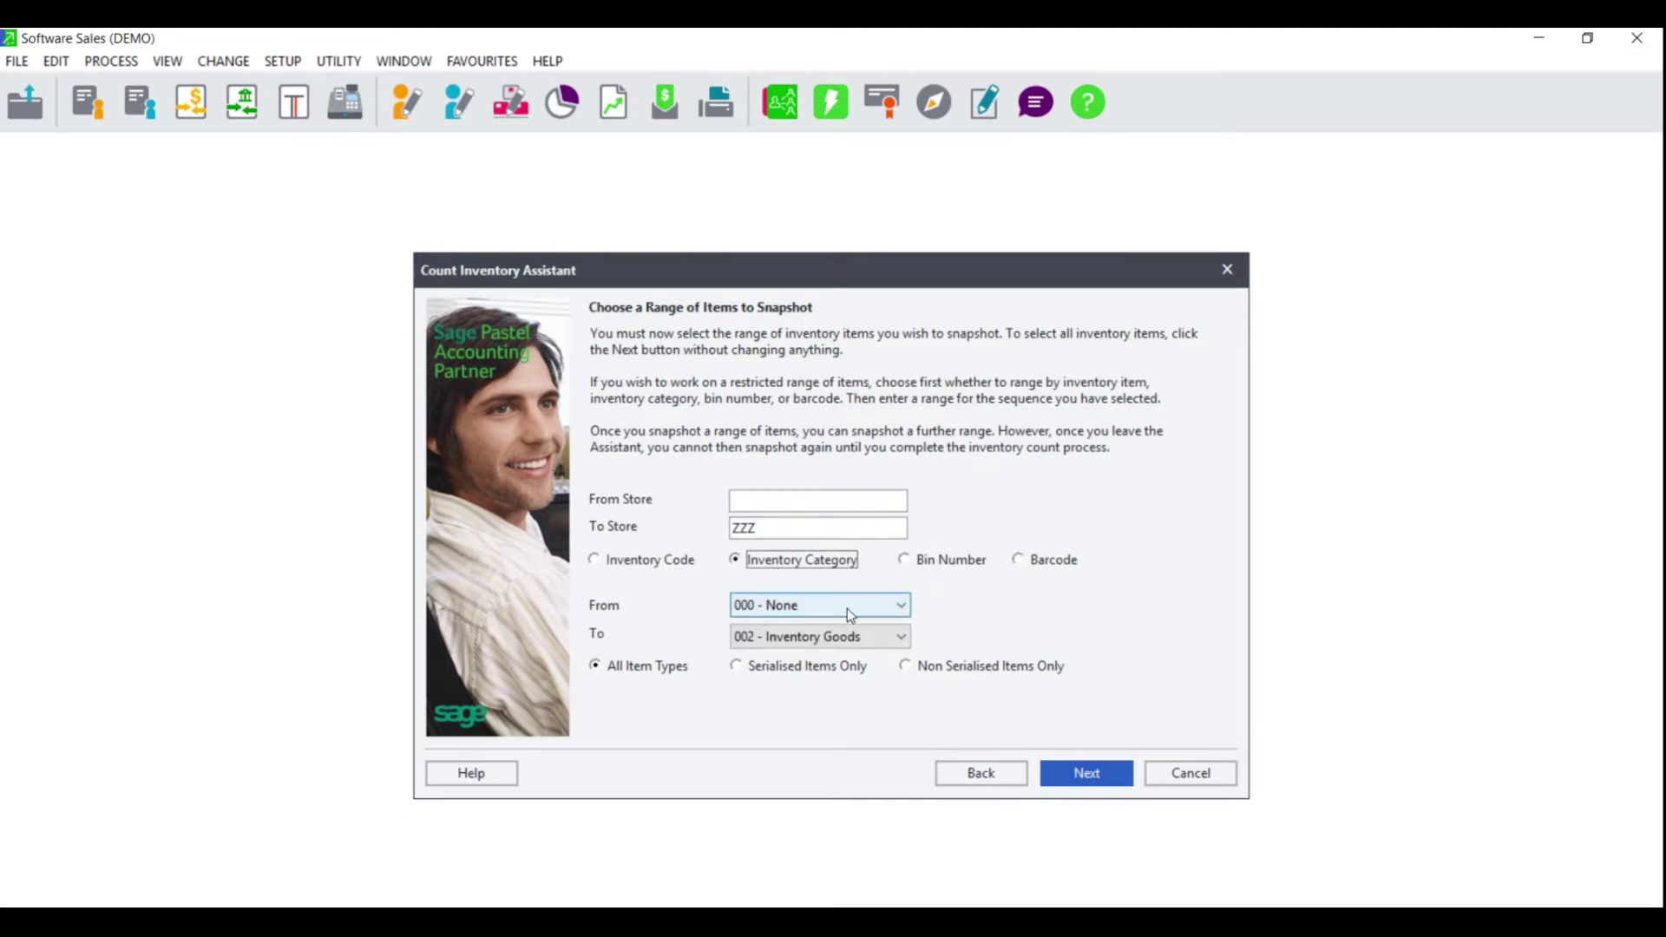
click(903, 607)
click(902, 607)
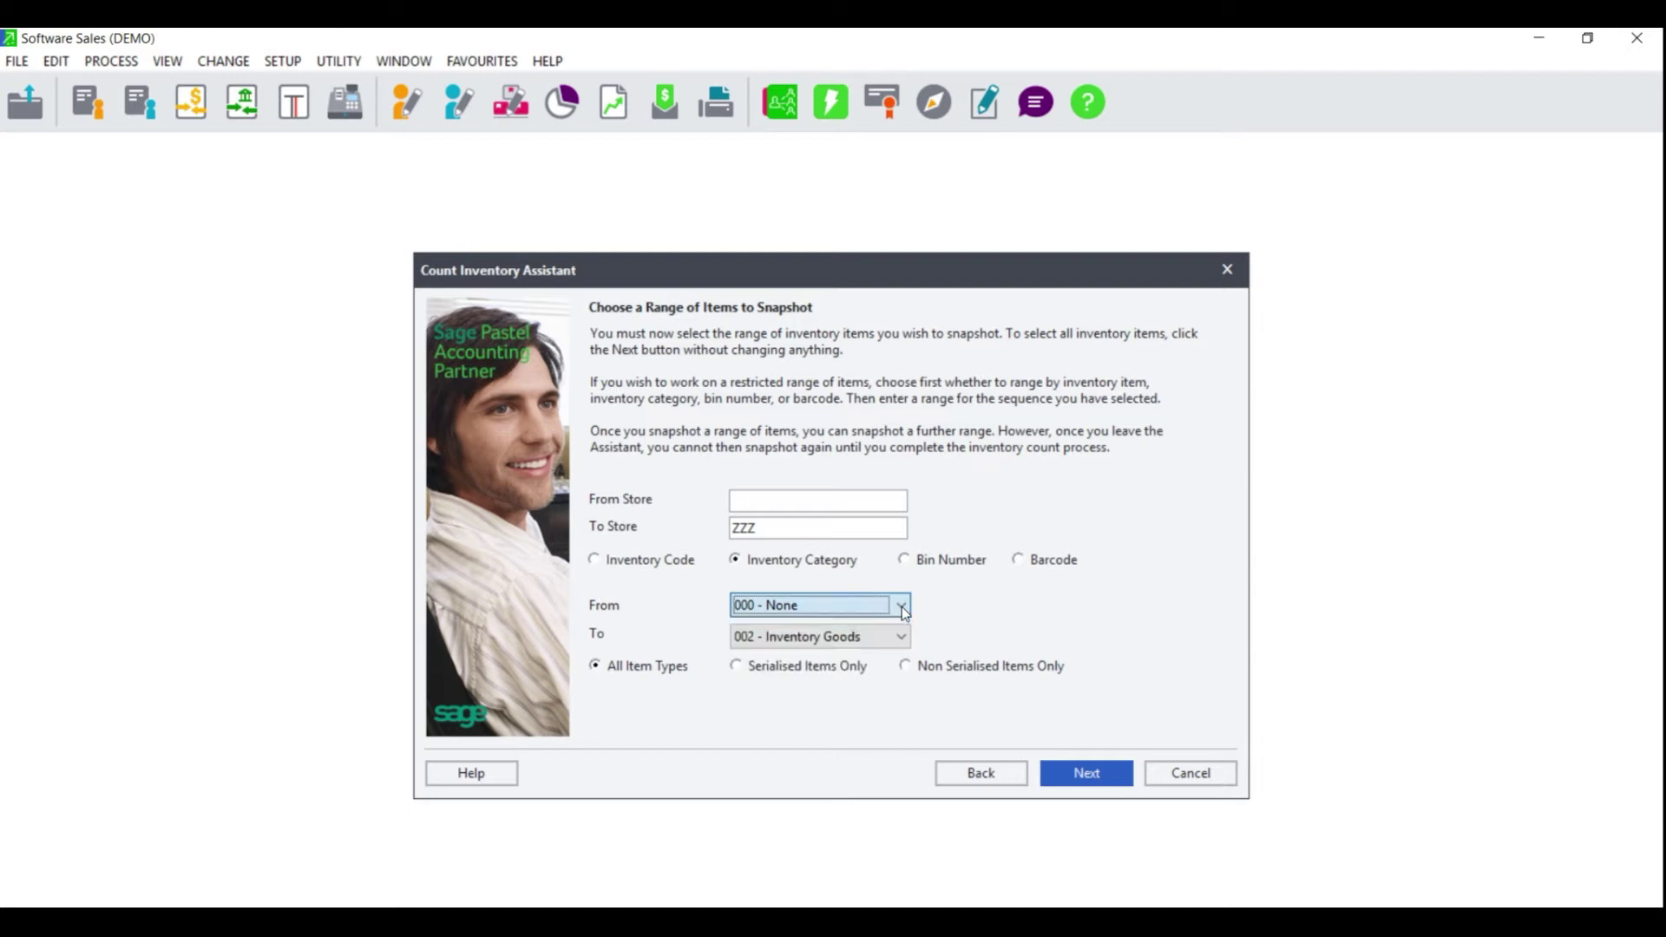
click(898, 638)
click(898, 639)
click(840, 599)
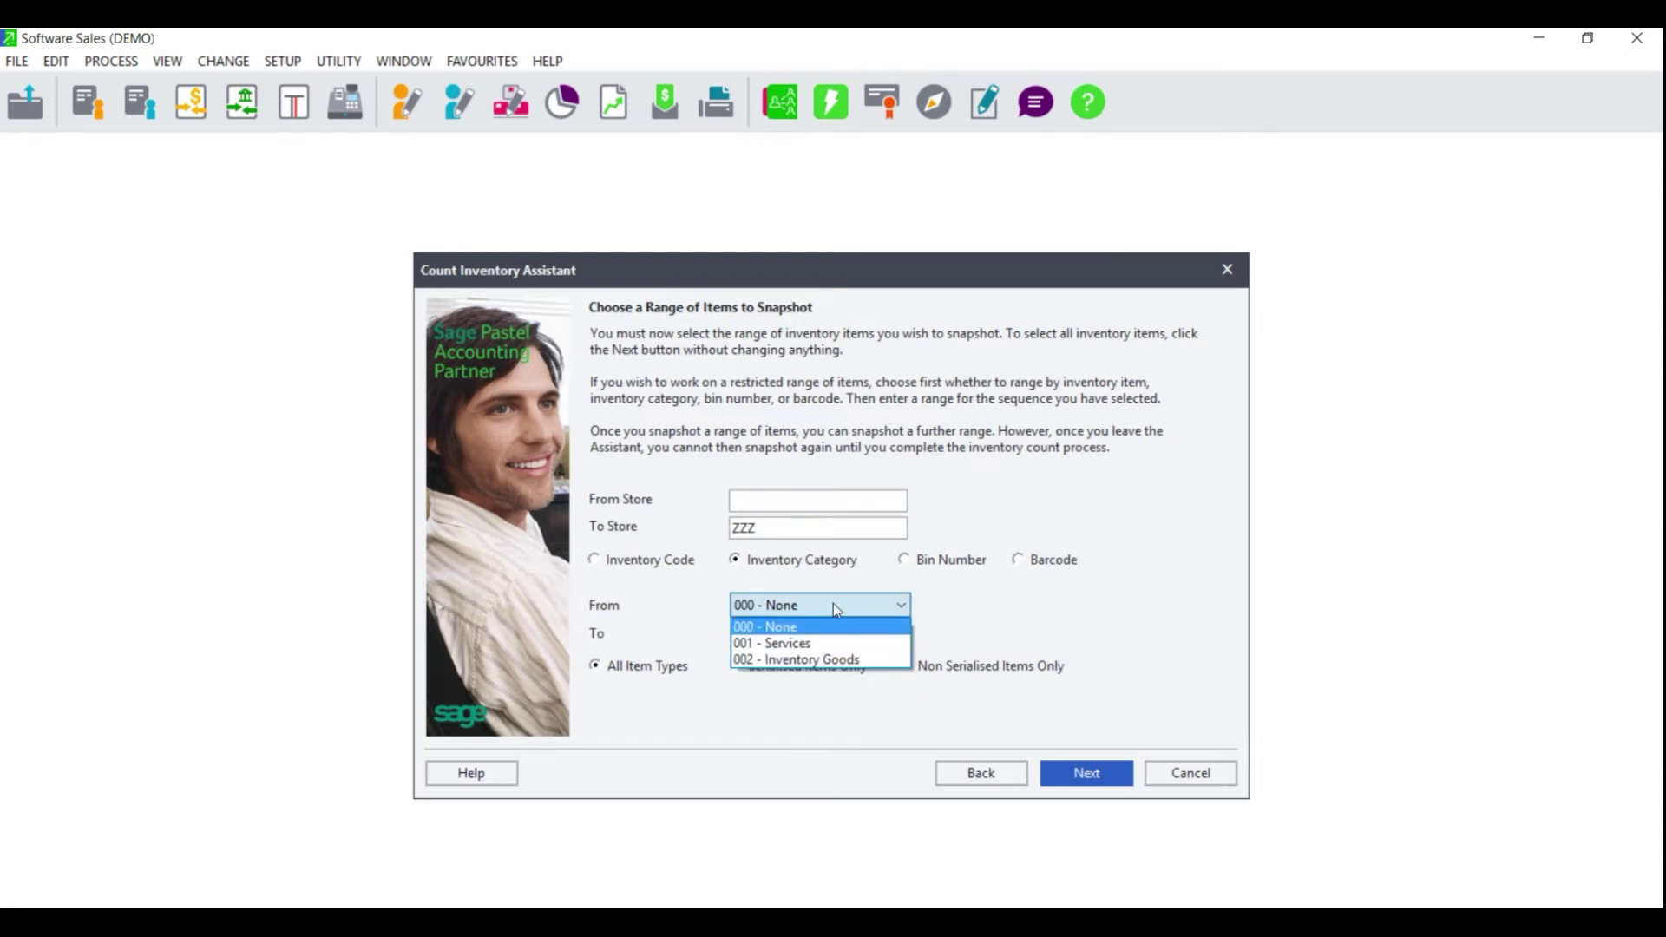
click(811, 627)
click(819, 636)
click(809, 692)
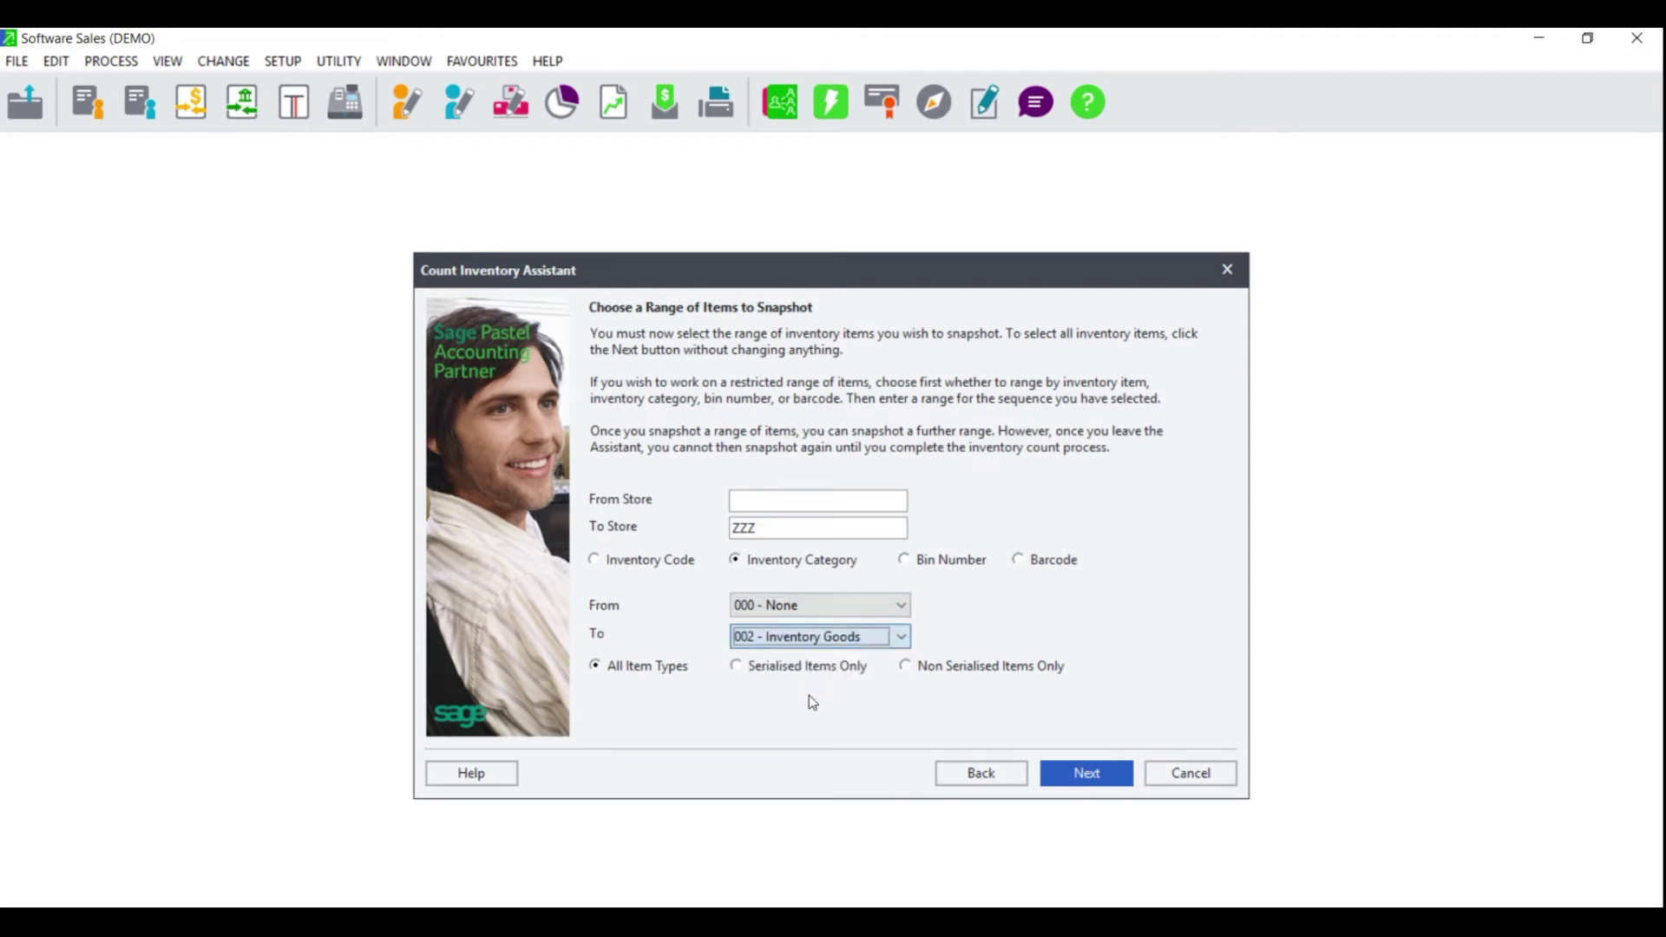
click(822, 601)
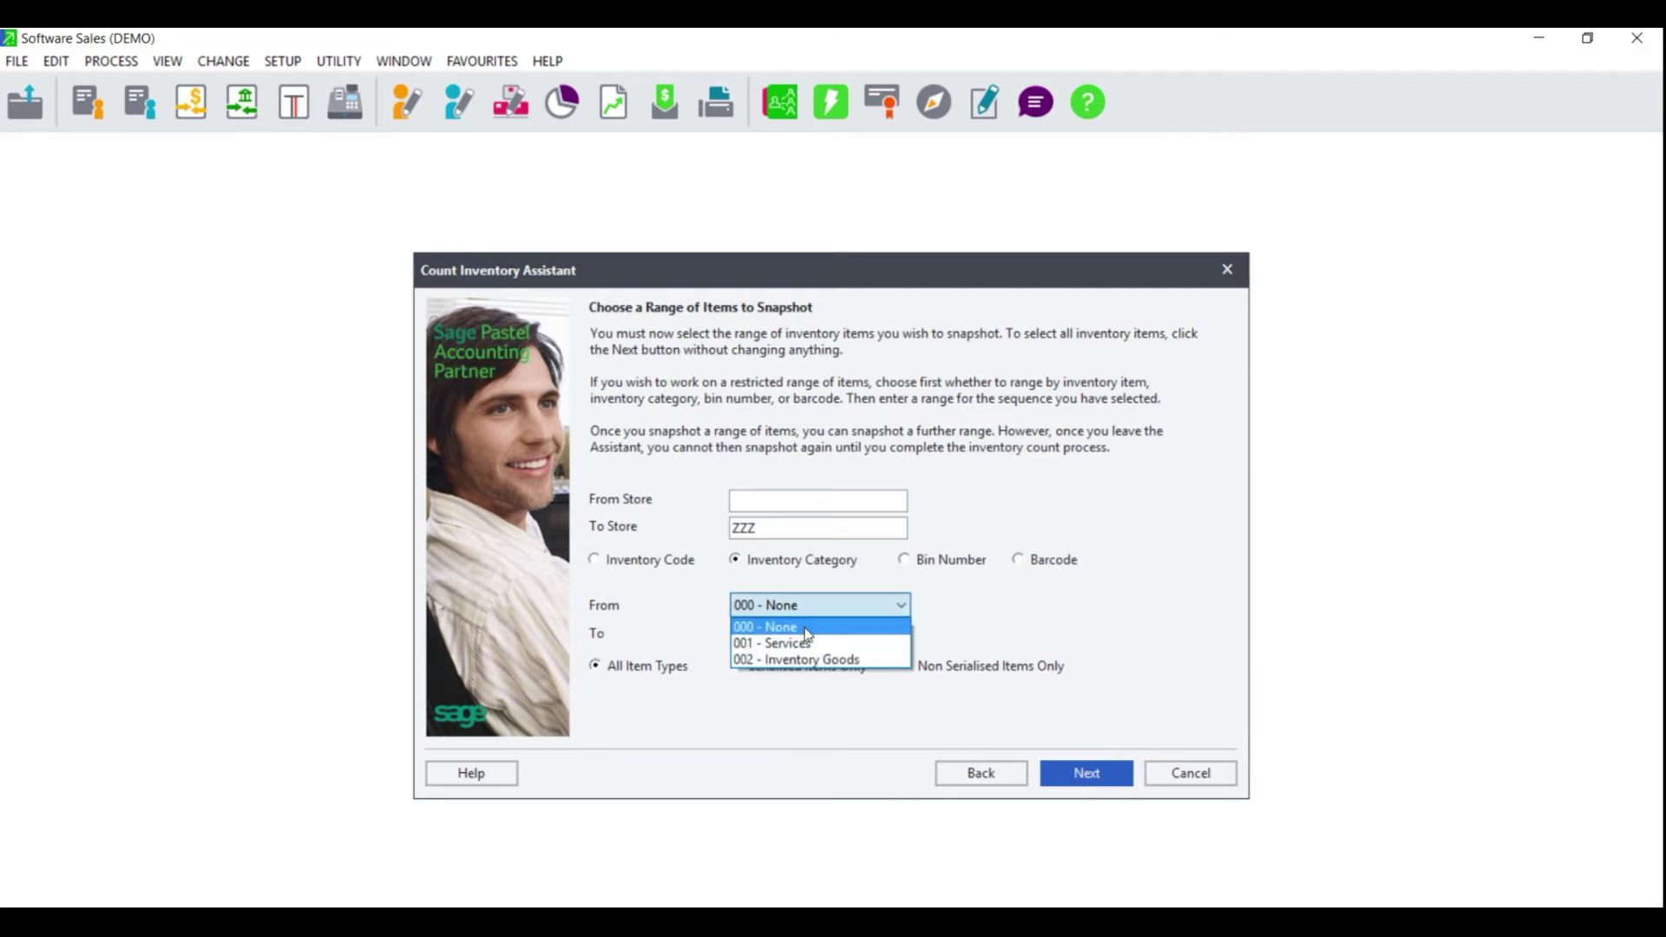
click(807, 629)
click(805, 638)
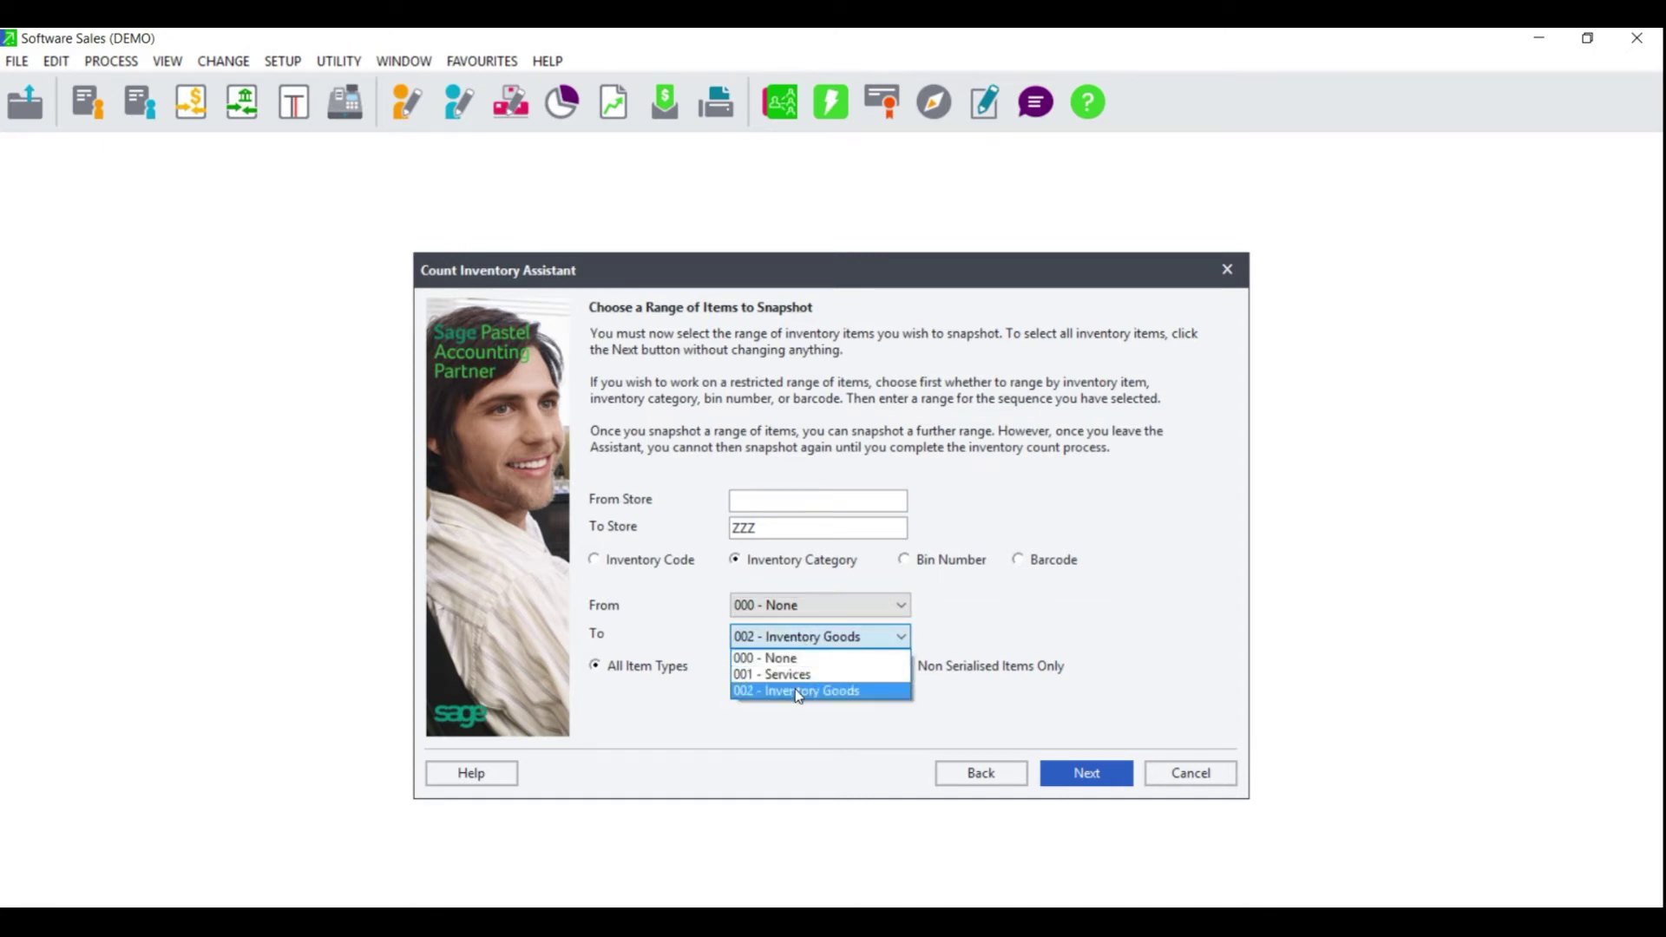
click(799, 692)
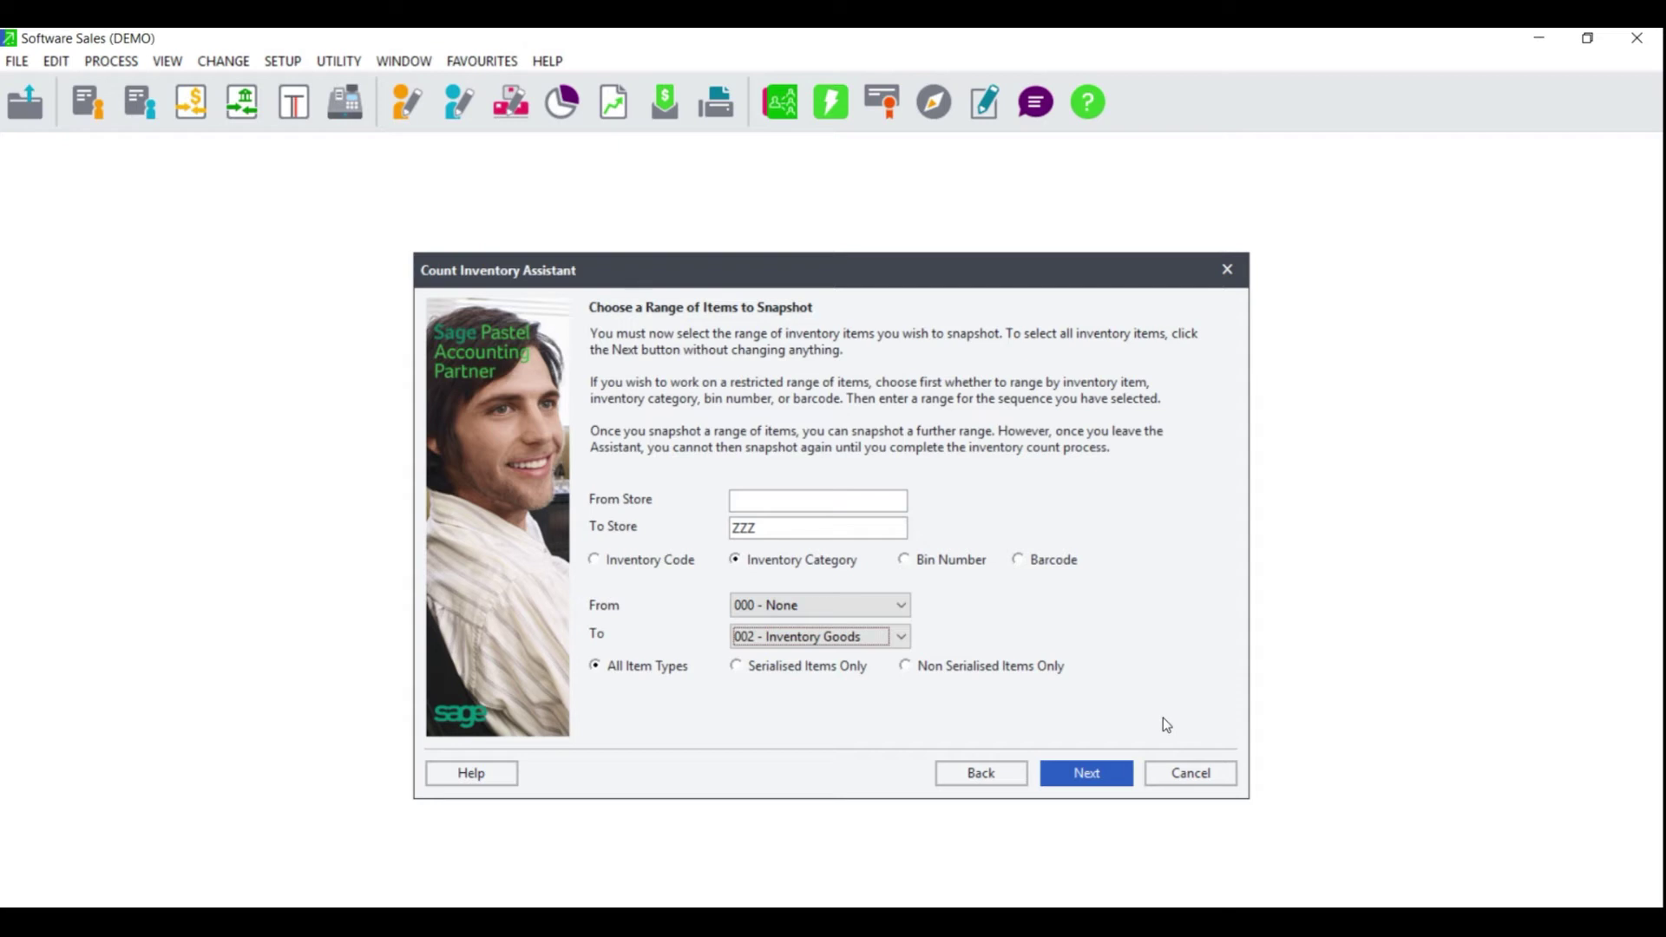
Include all item types, range by inventory code, and proceed to Confirm Operation.
click(625, 672)
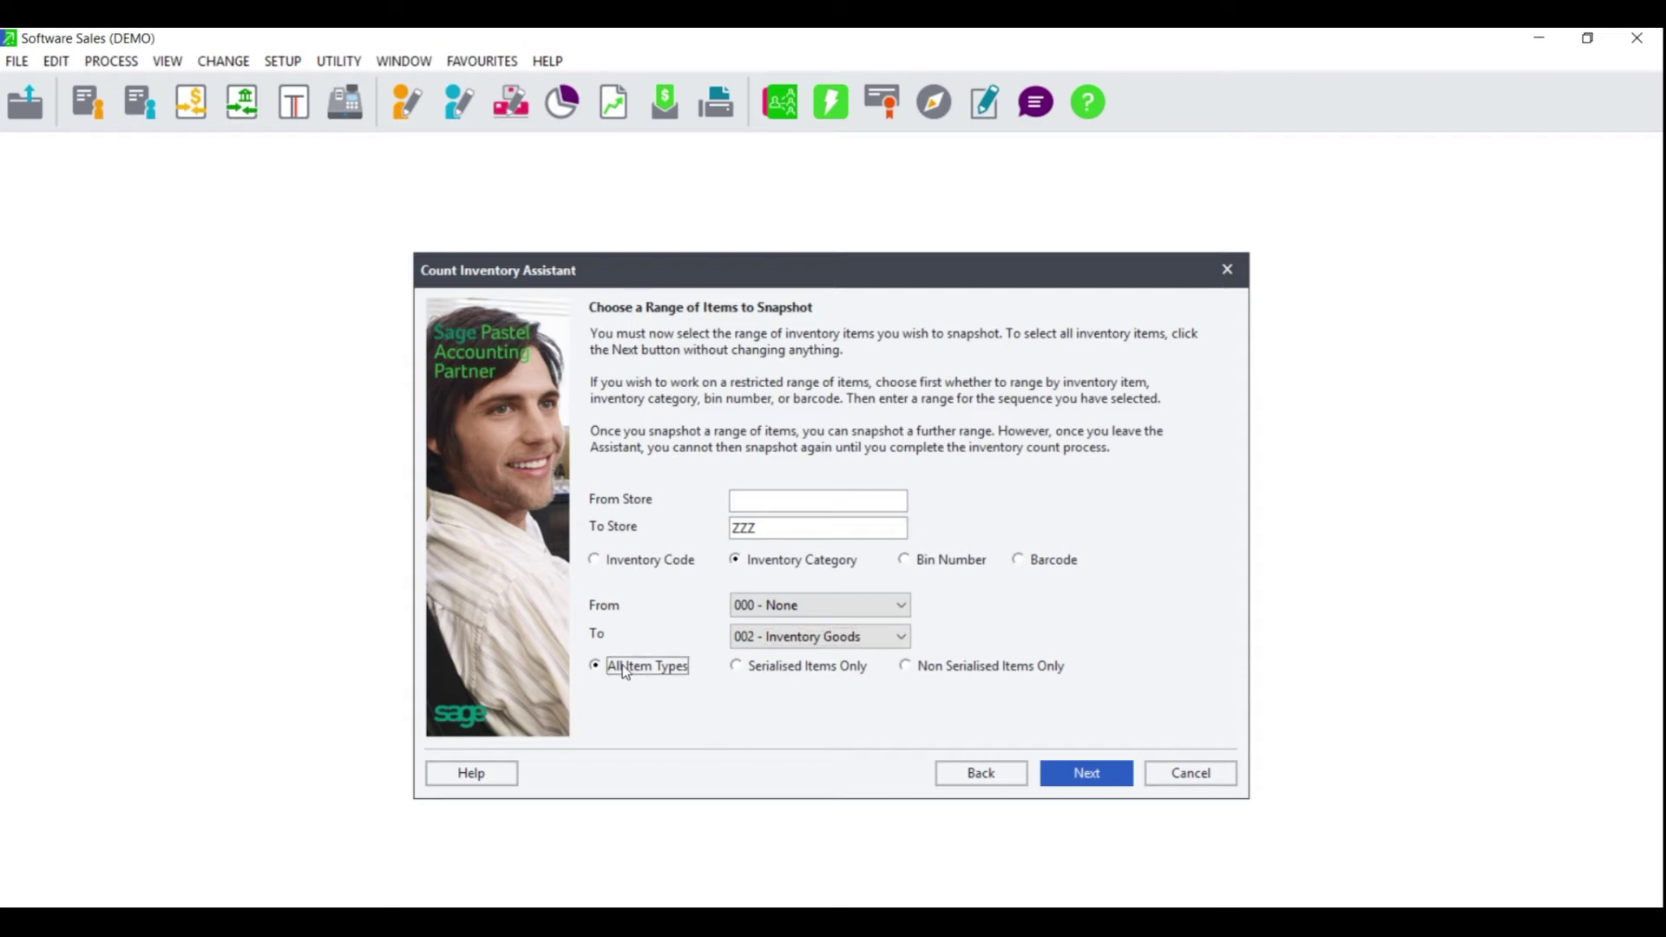
click(855, 673)
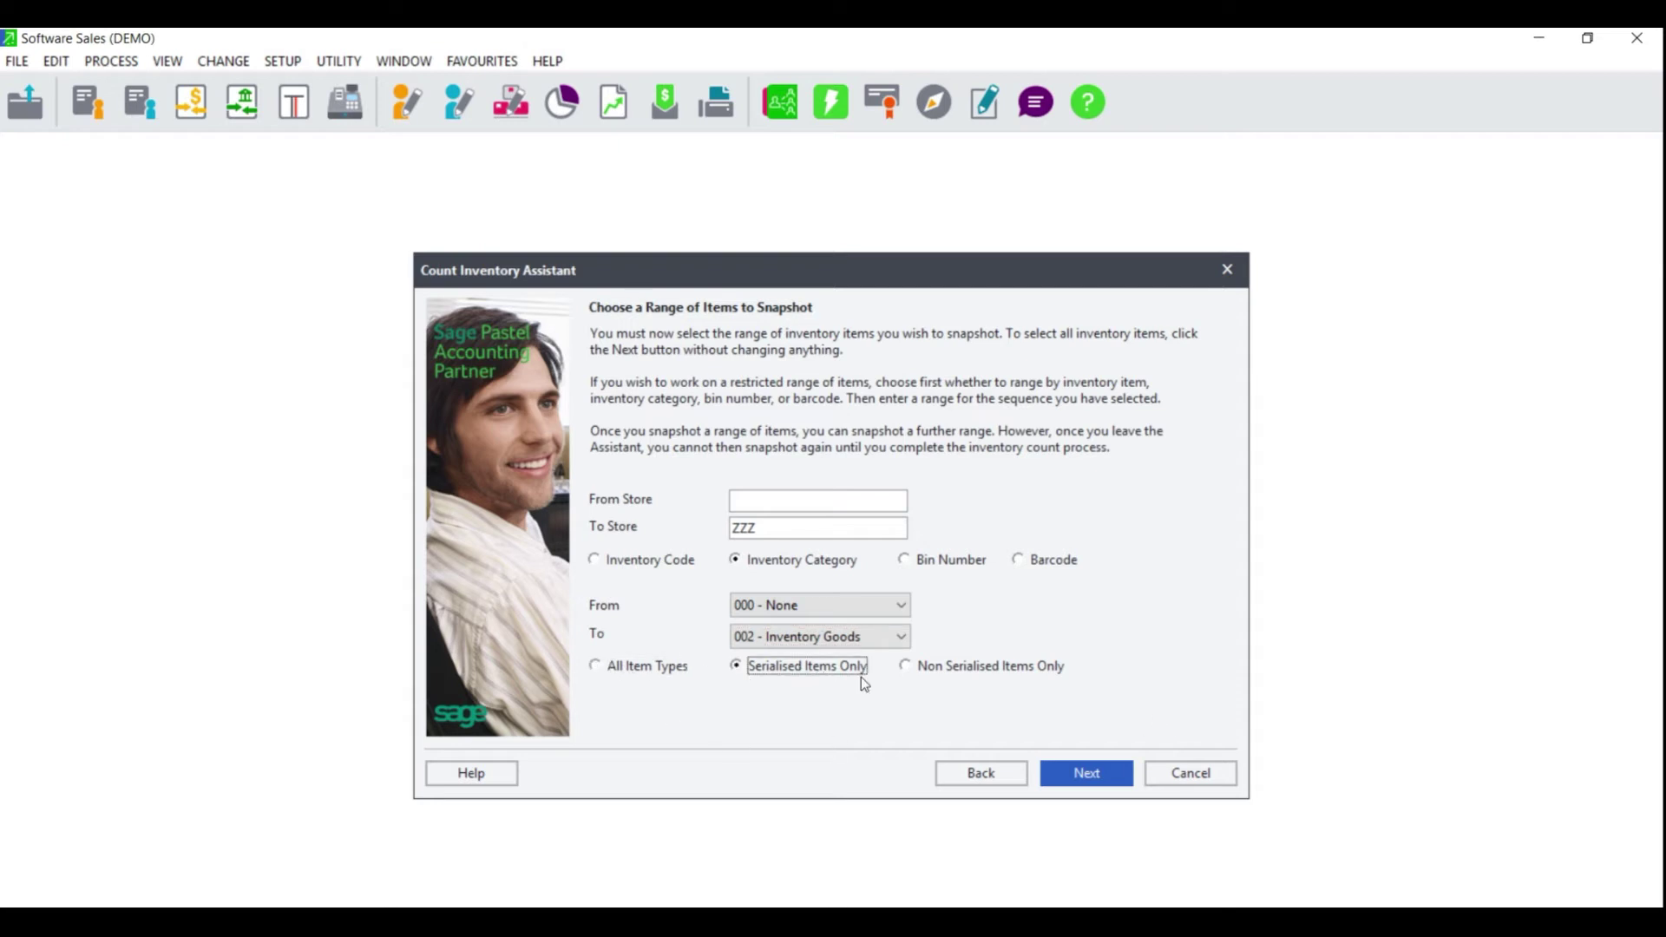
click(926, 672)
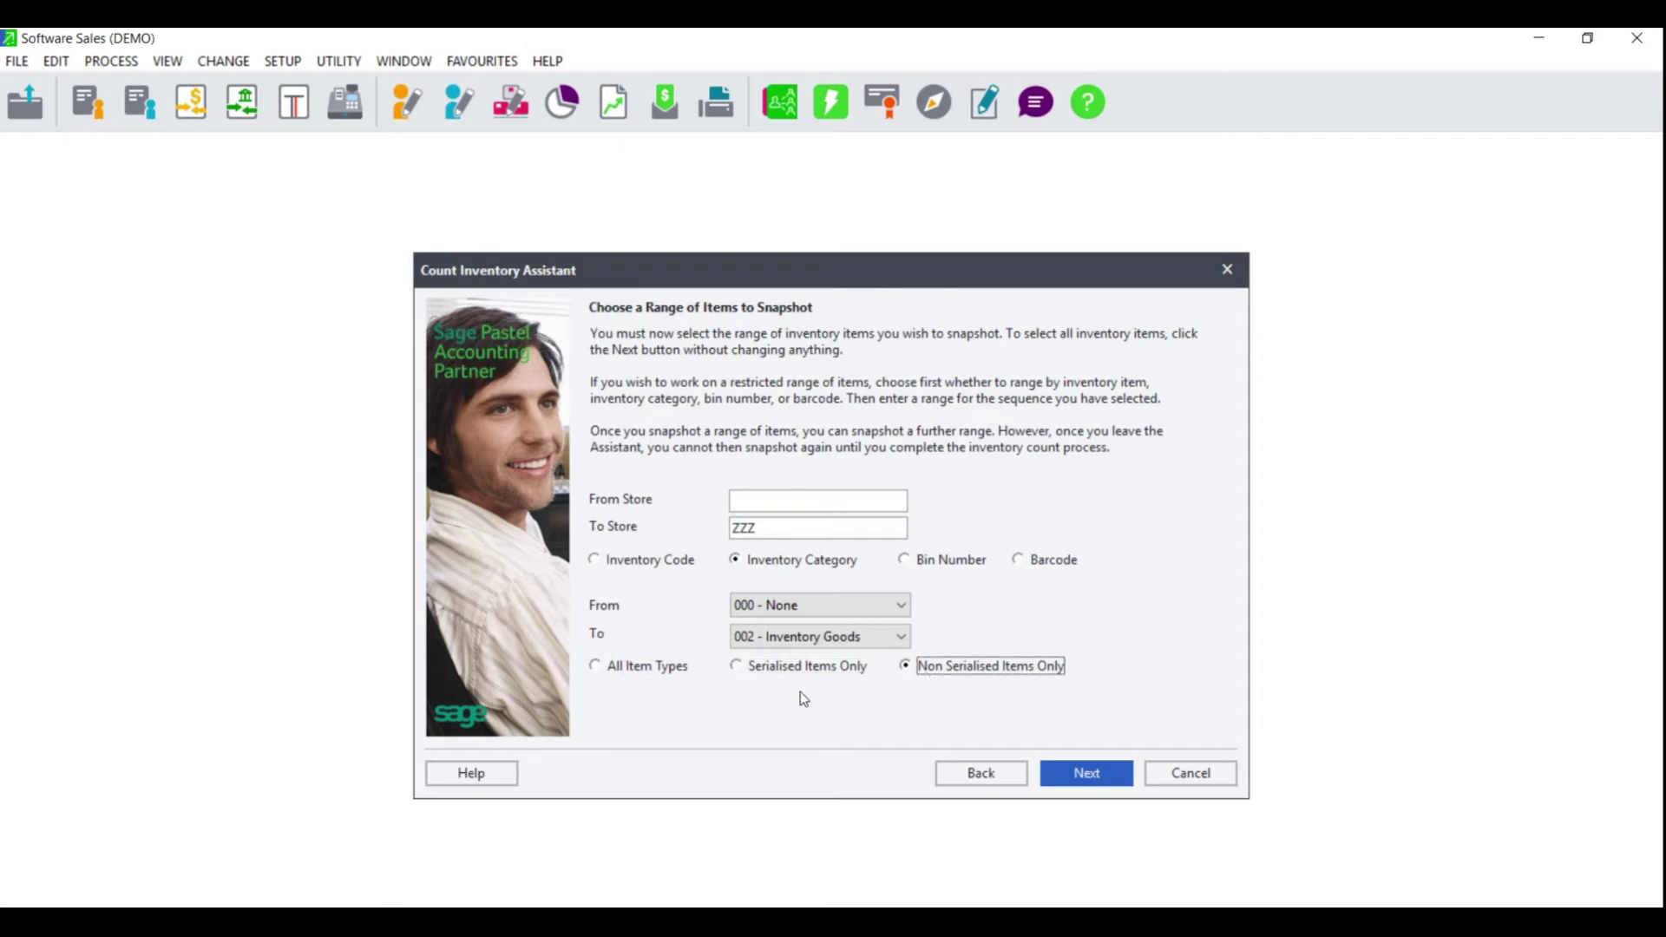
click(640, 670)
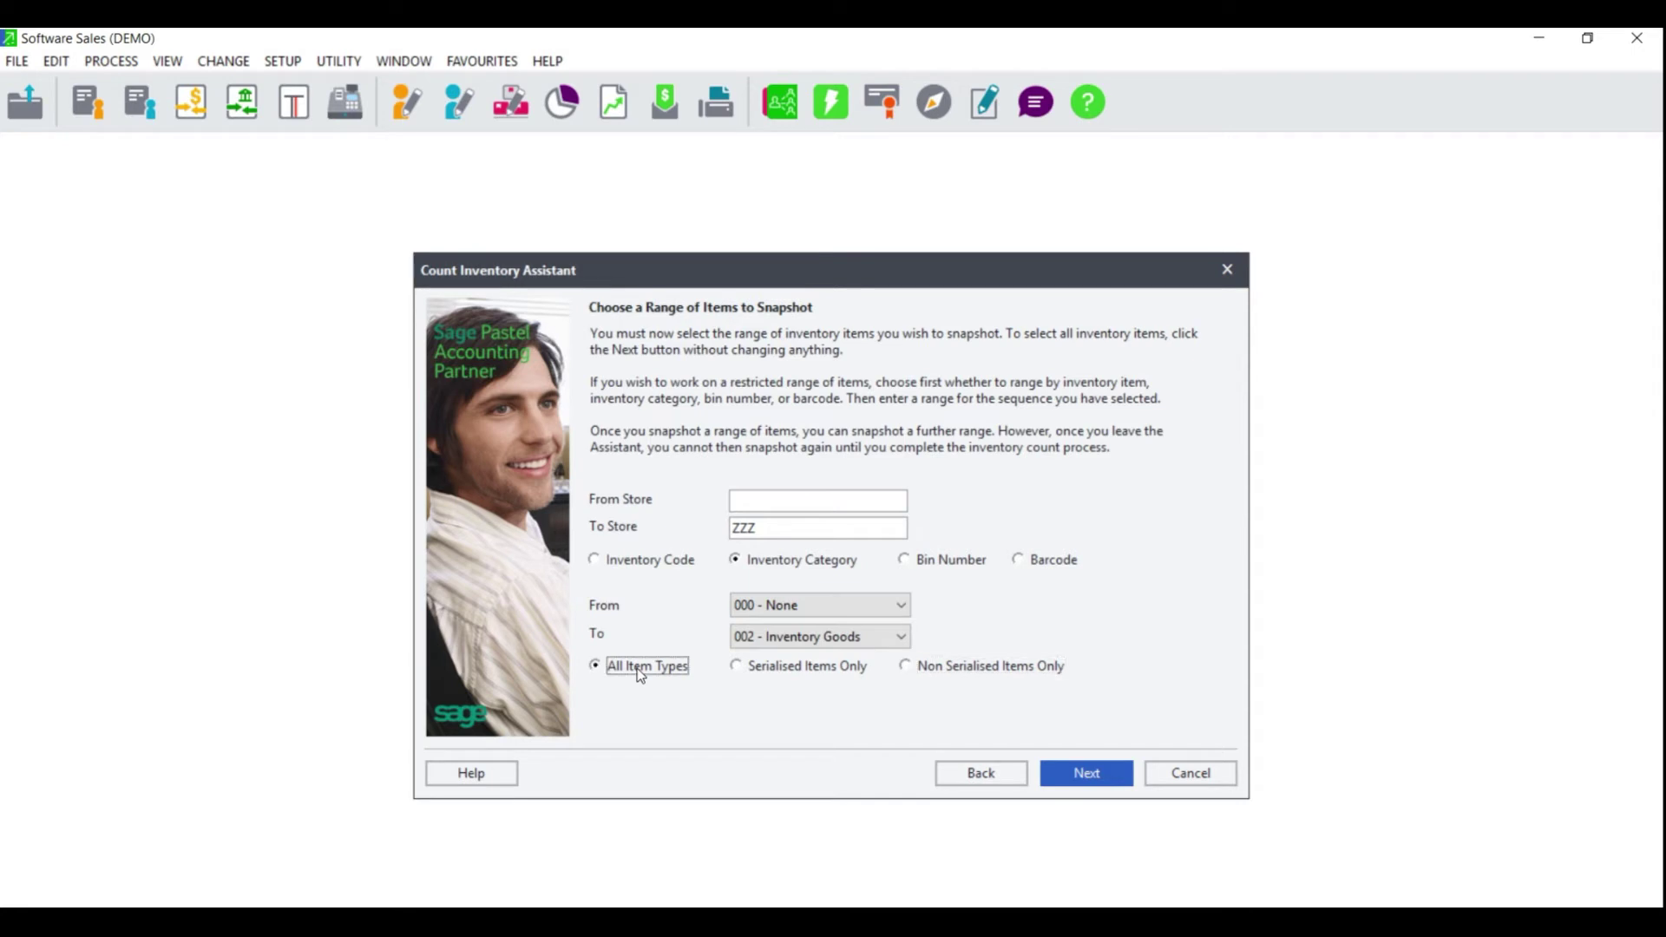
click(645, 559)
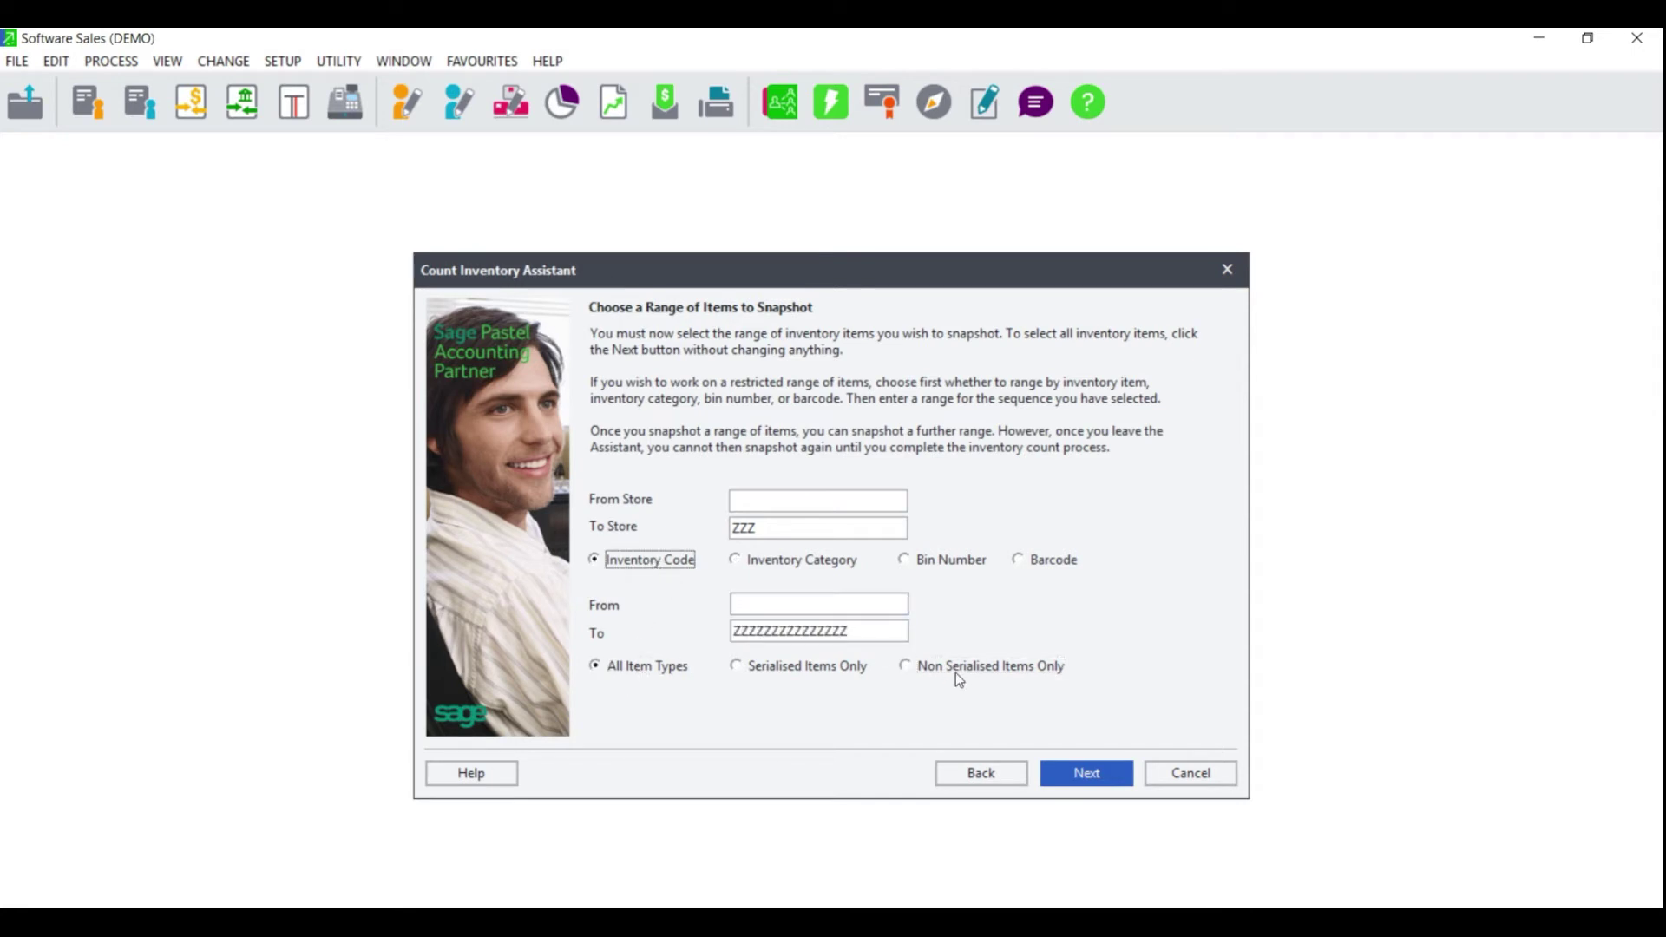
click(1093, 782)
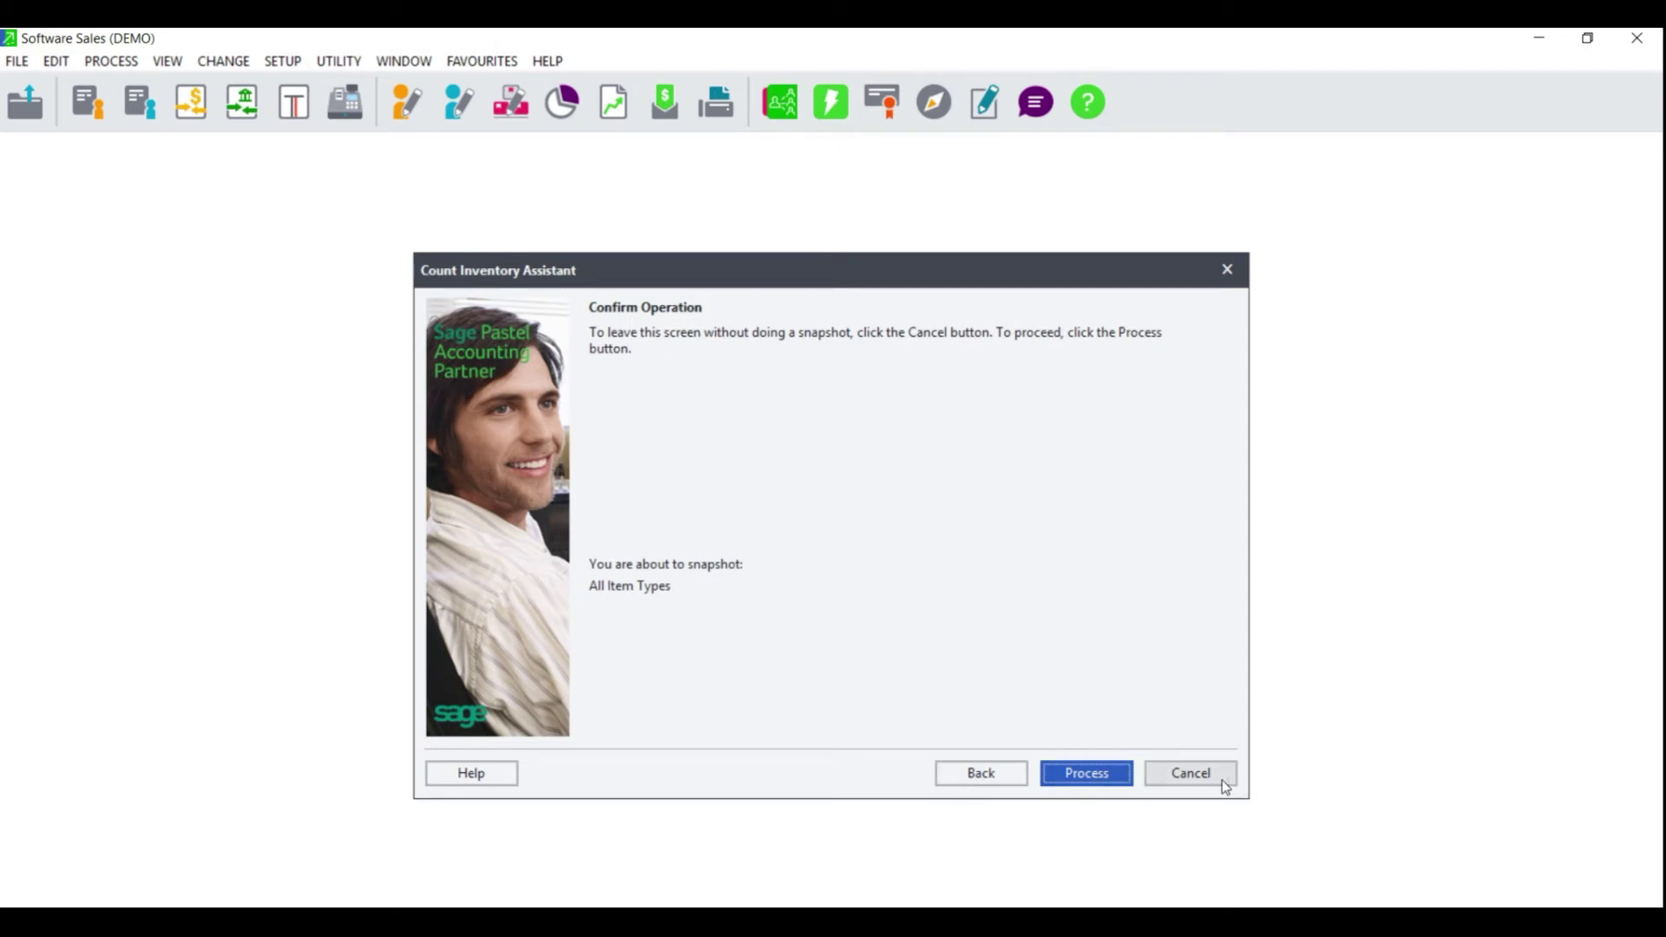
Process the snapshot and acknowledge the 'All items have been snapshot' message.
click(1080, 779)
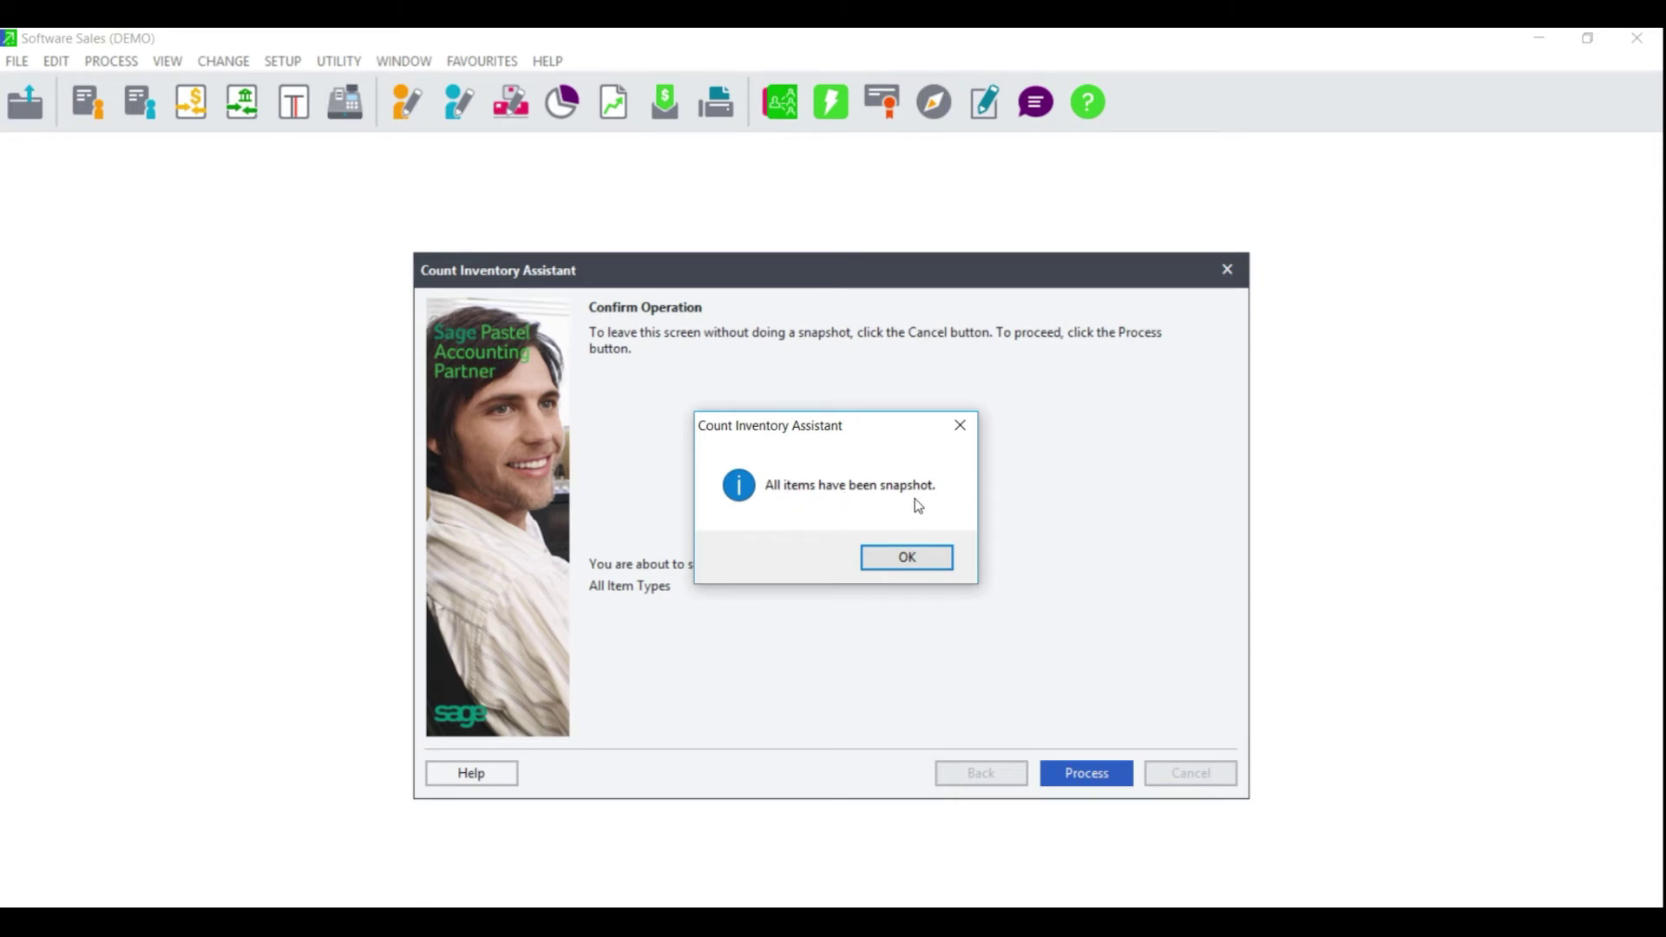
click(907, 558)
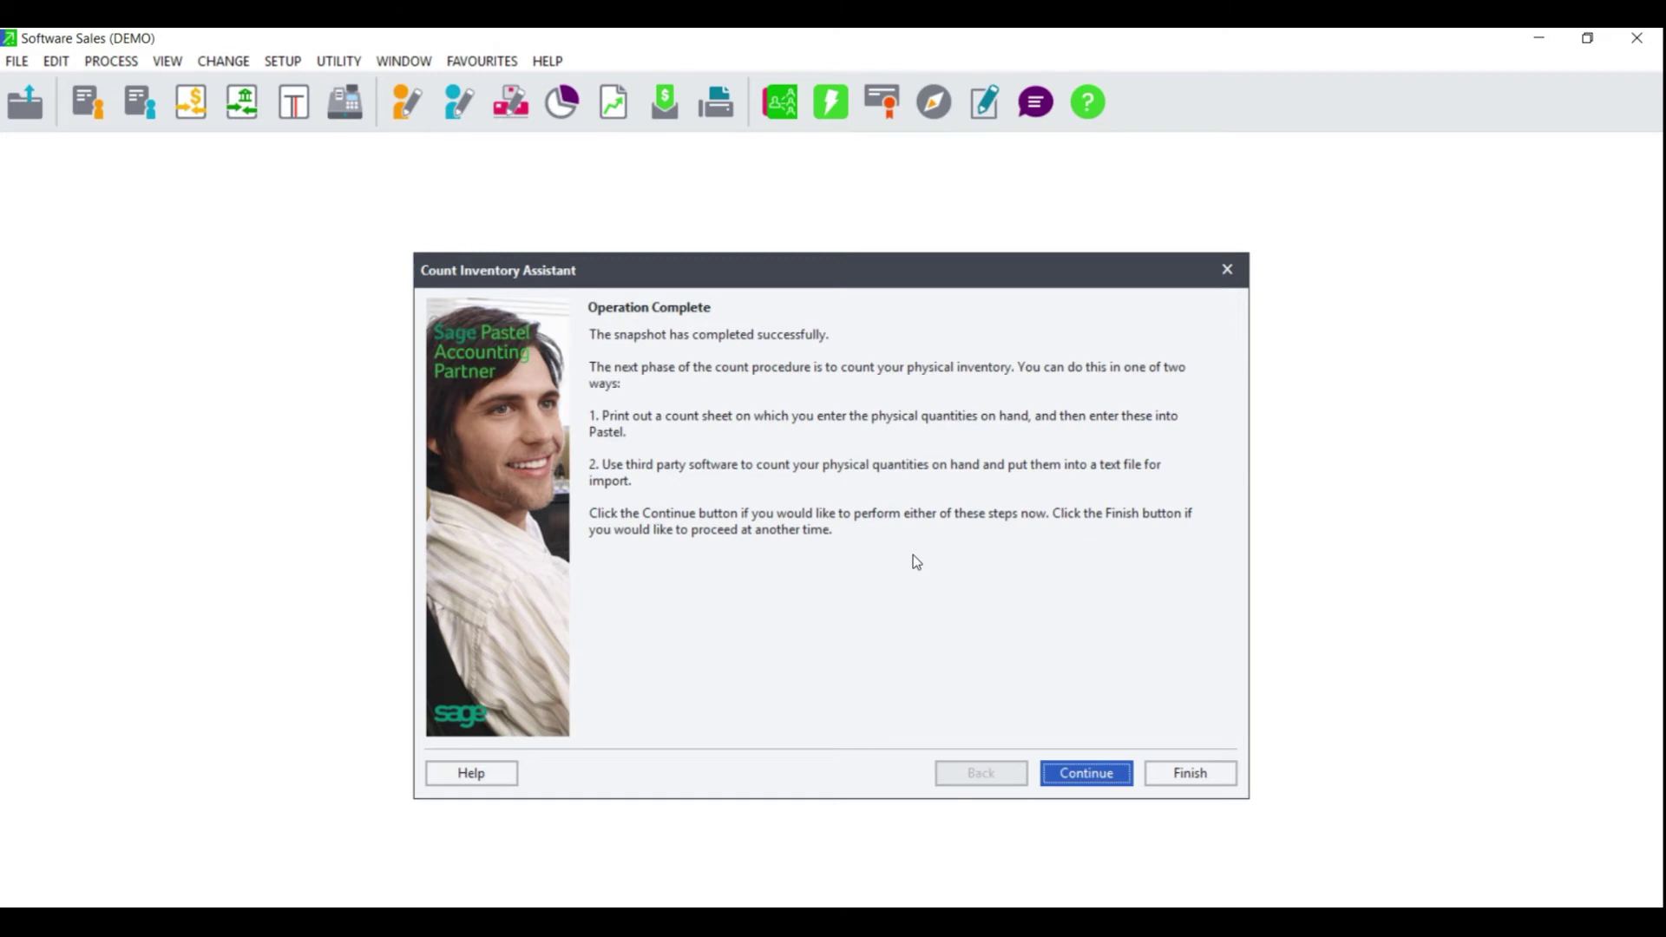
Choose entering physical quantities on hand for all items, not only snapshot items.
click(1087, 781)
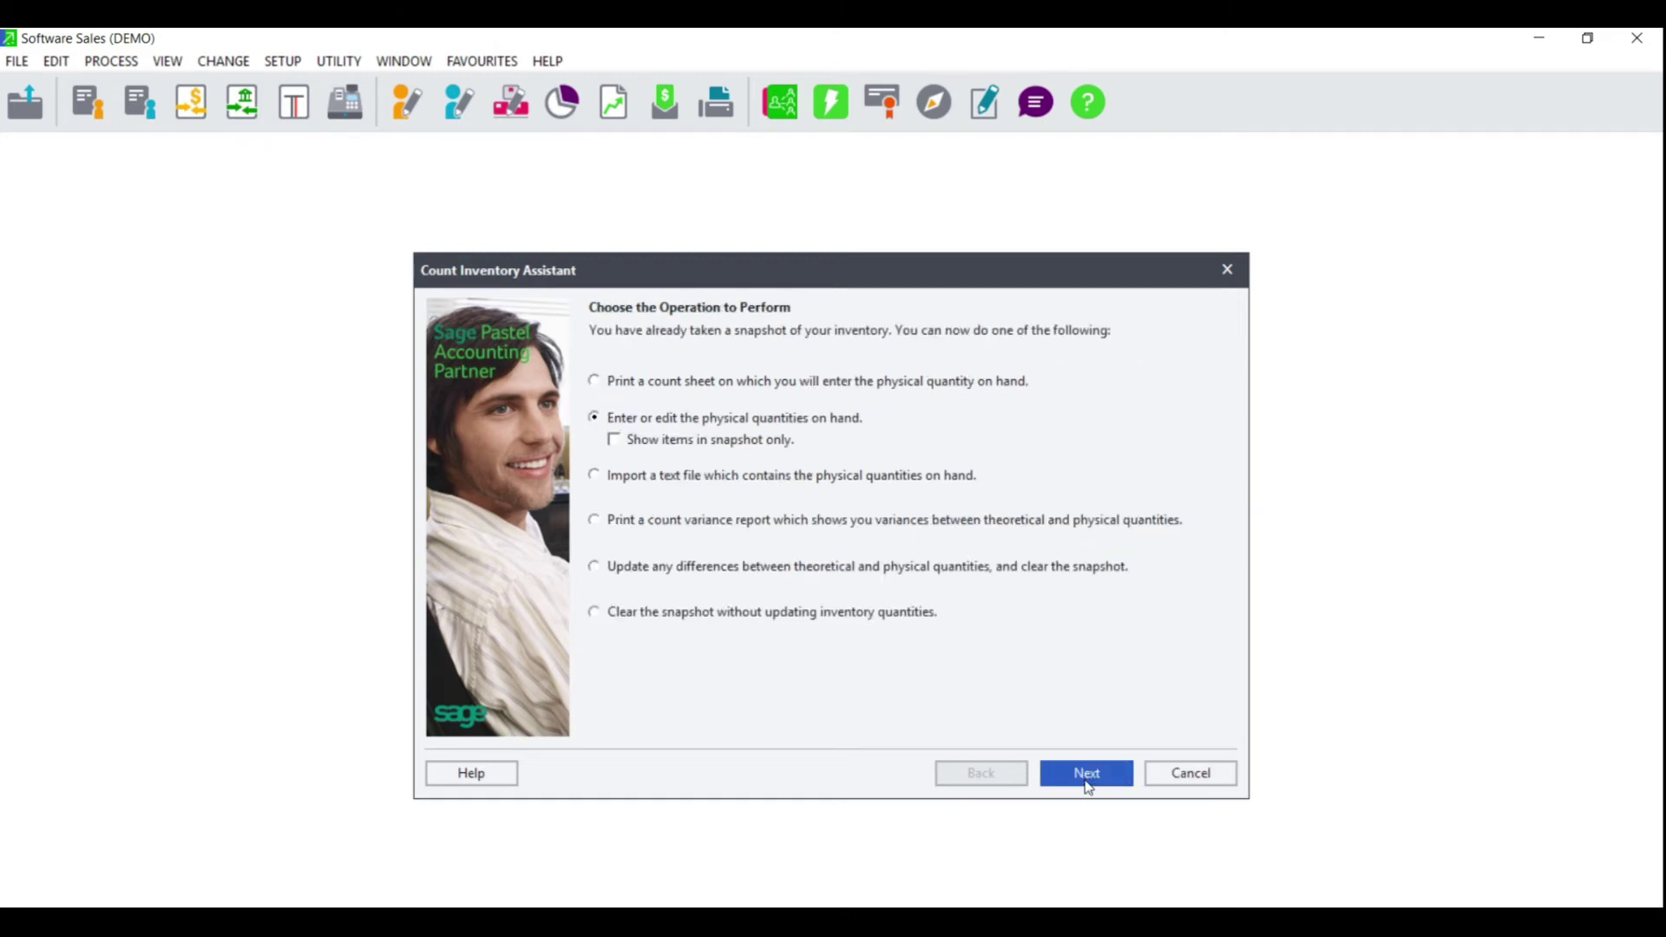
click(669, 386)
click(623, 418)
click(626, 420)
click(619, 441)
click(620, 441)
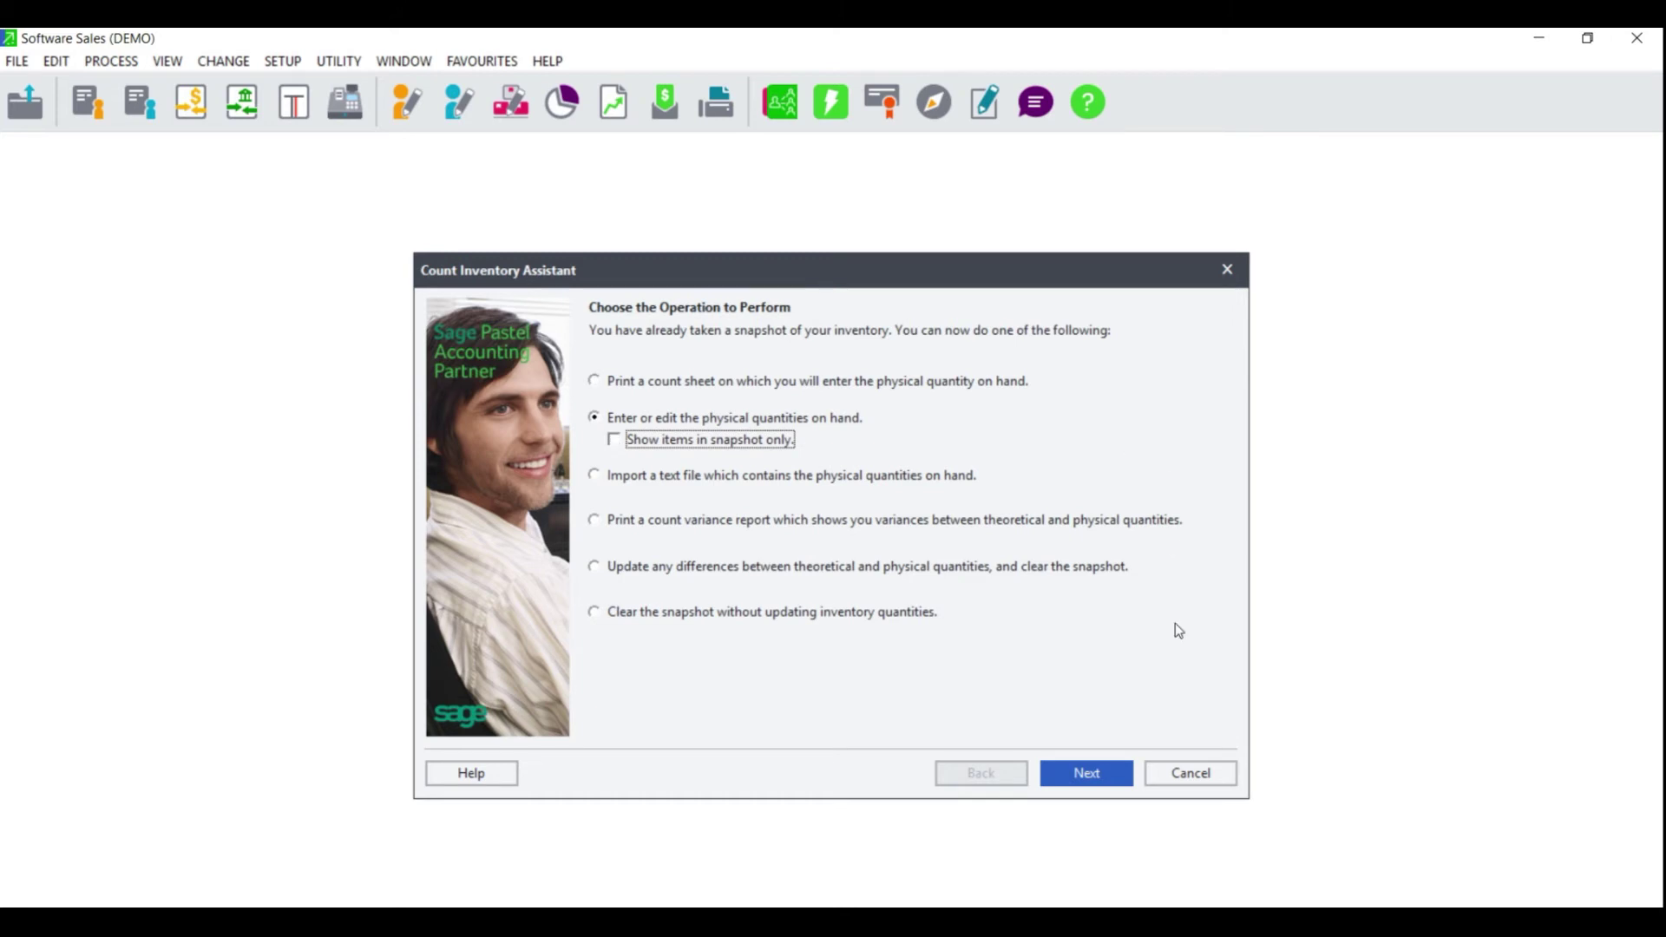
click(1102, 780)
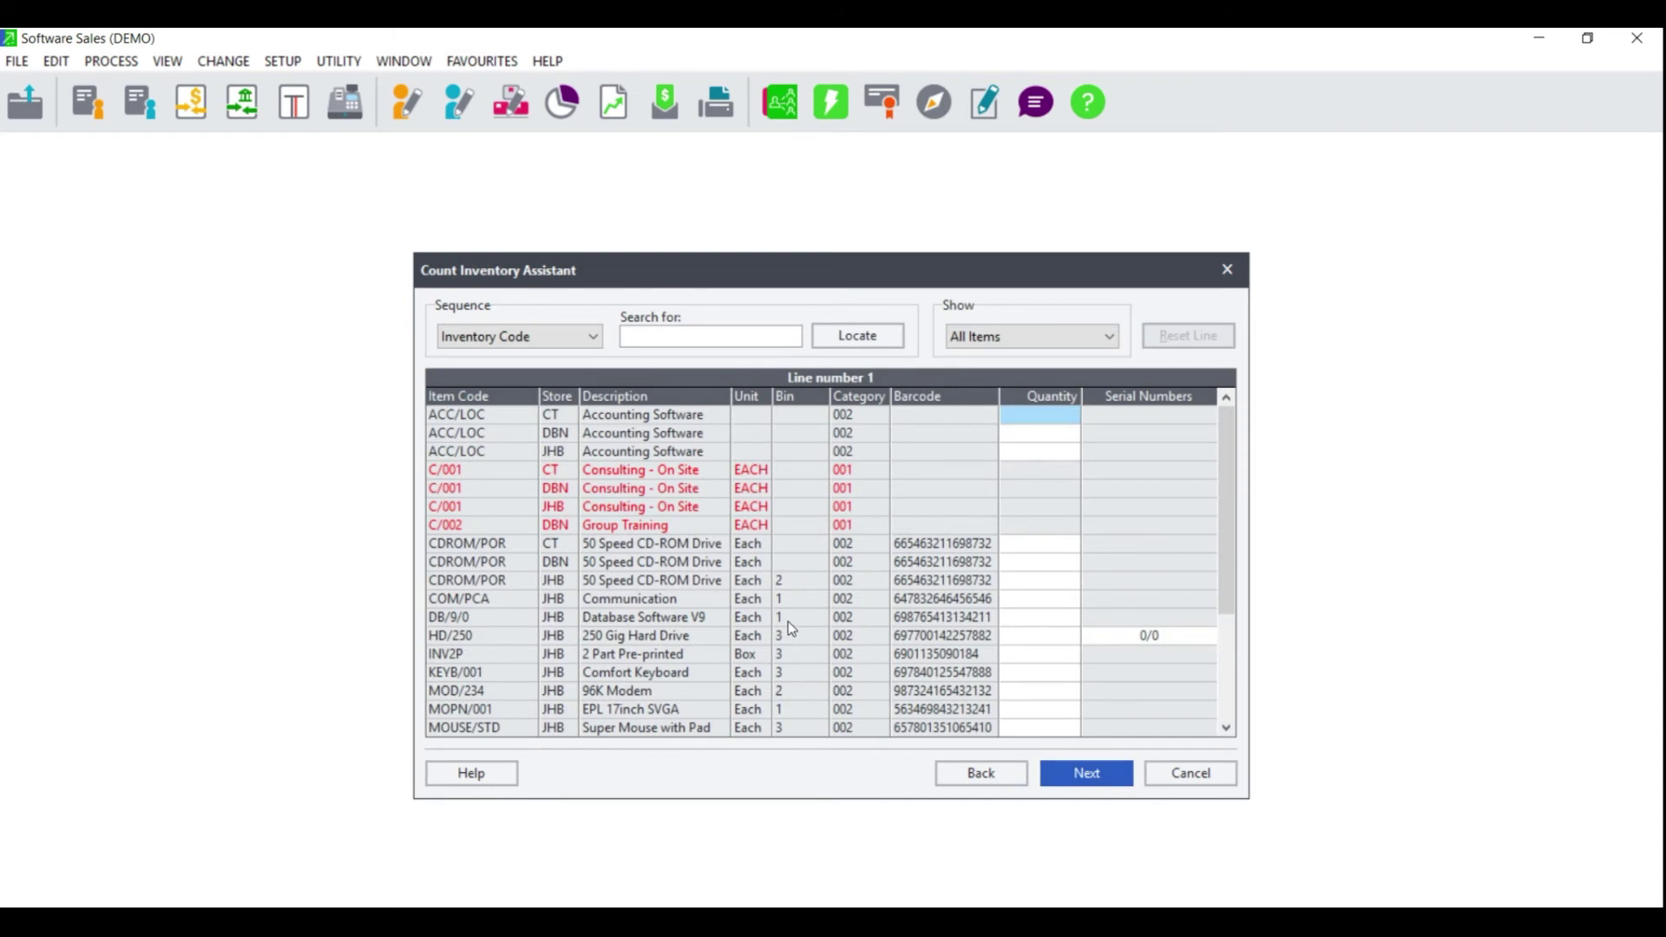
Enter counts 10, 20 and 5 for ACC/LOC, 15 and 0 for CDROM/POR, 10 for HD/250.
text(10)
click(1024, 425)
text(20)
key(Return)
text(5)
key(Return)
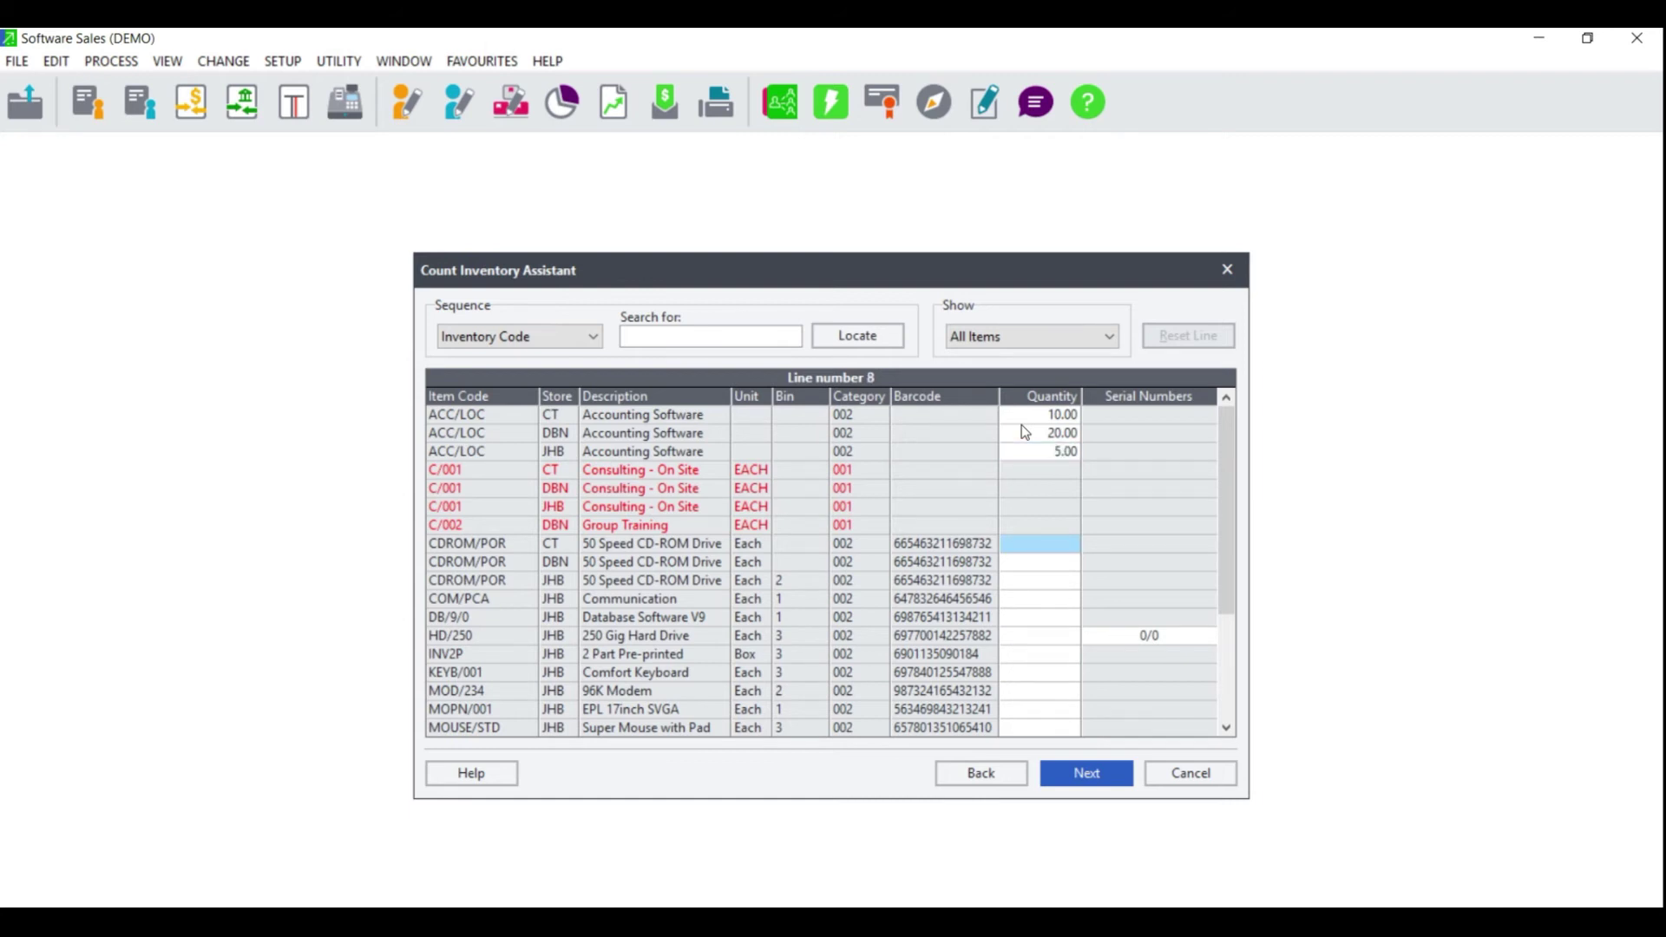
text(15)
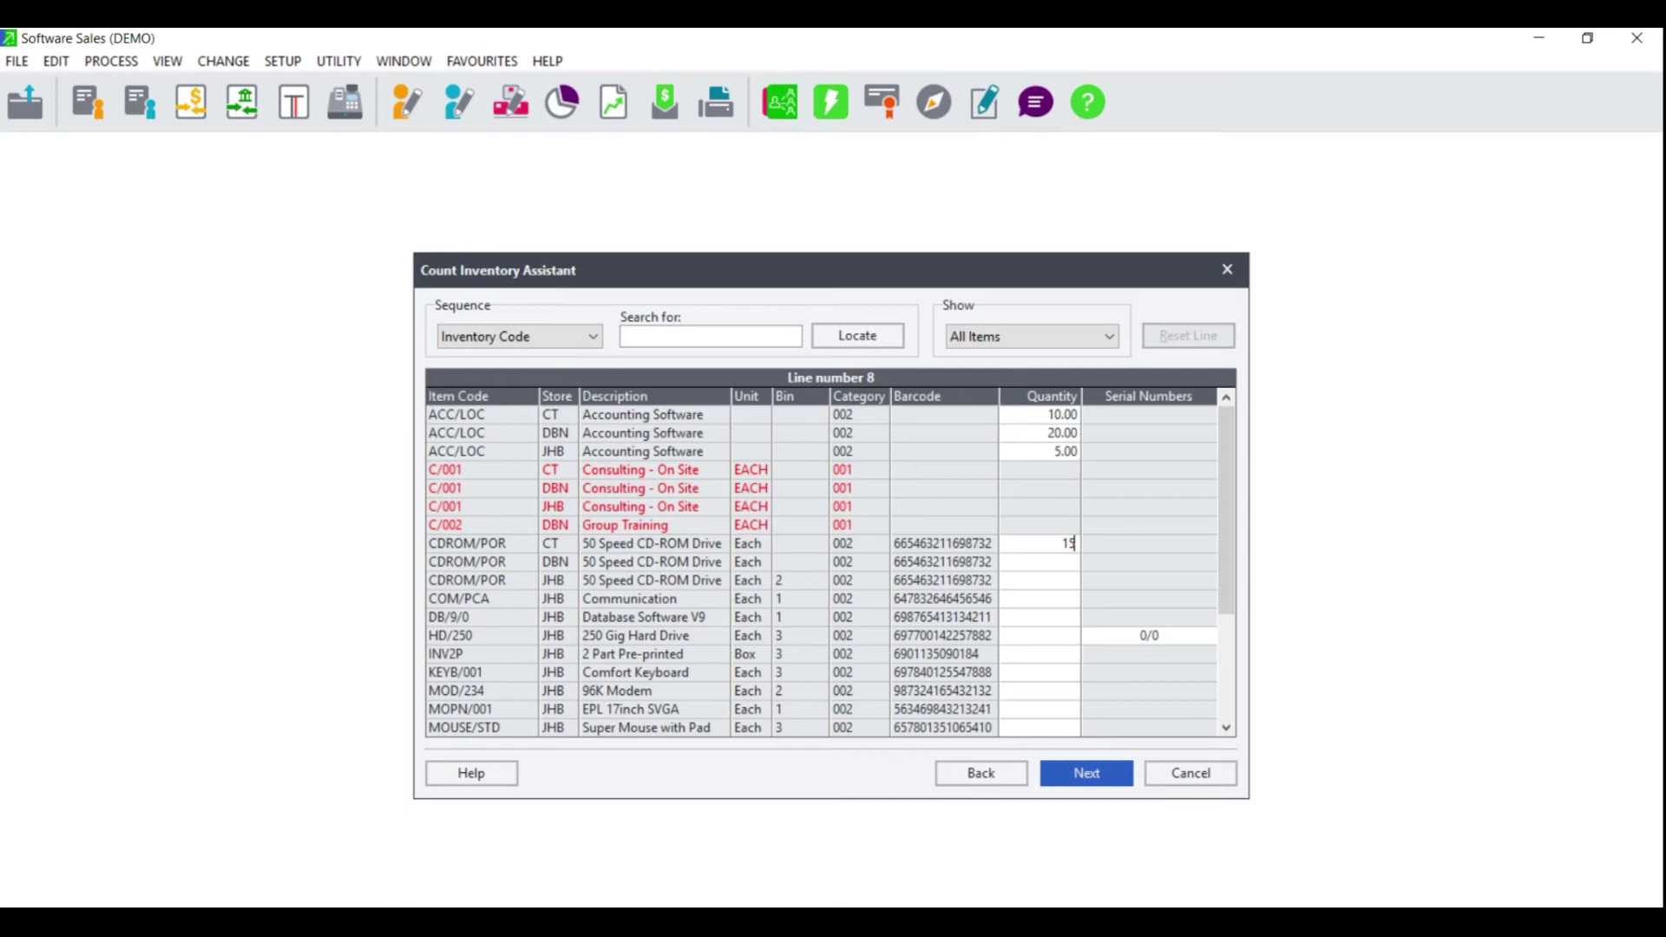
key(Return)
text(0)
key(Return)
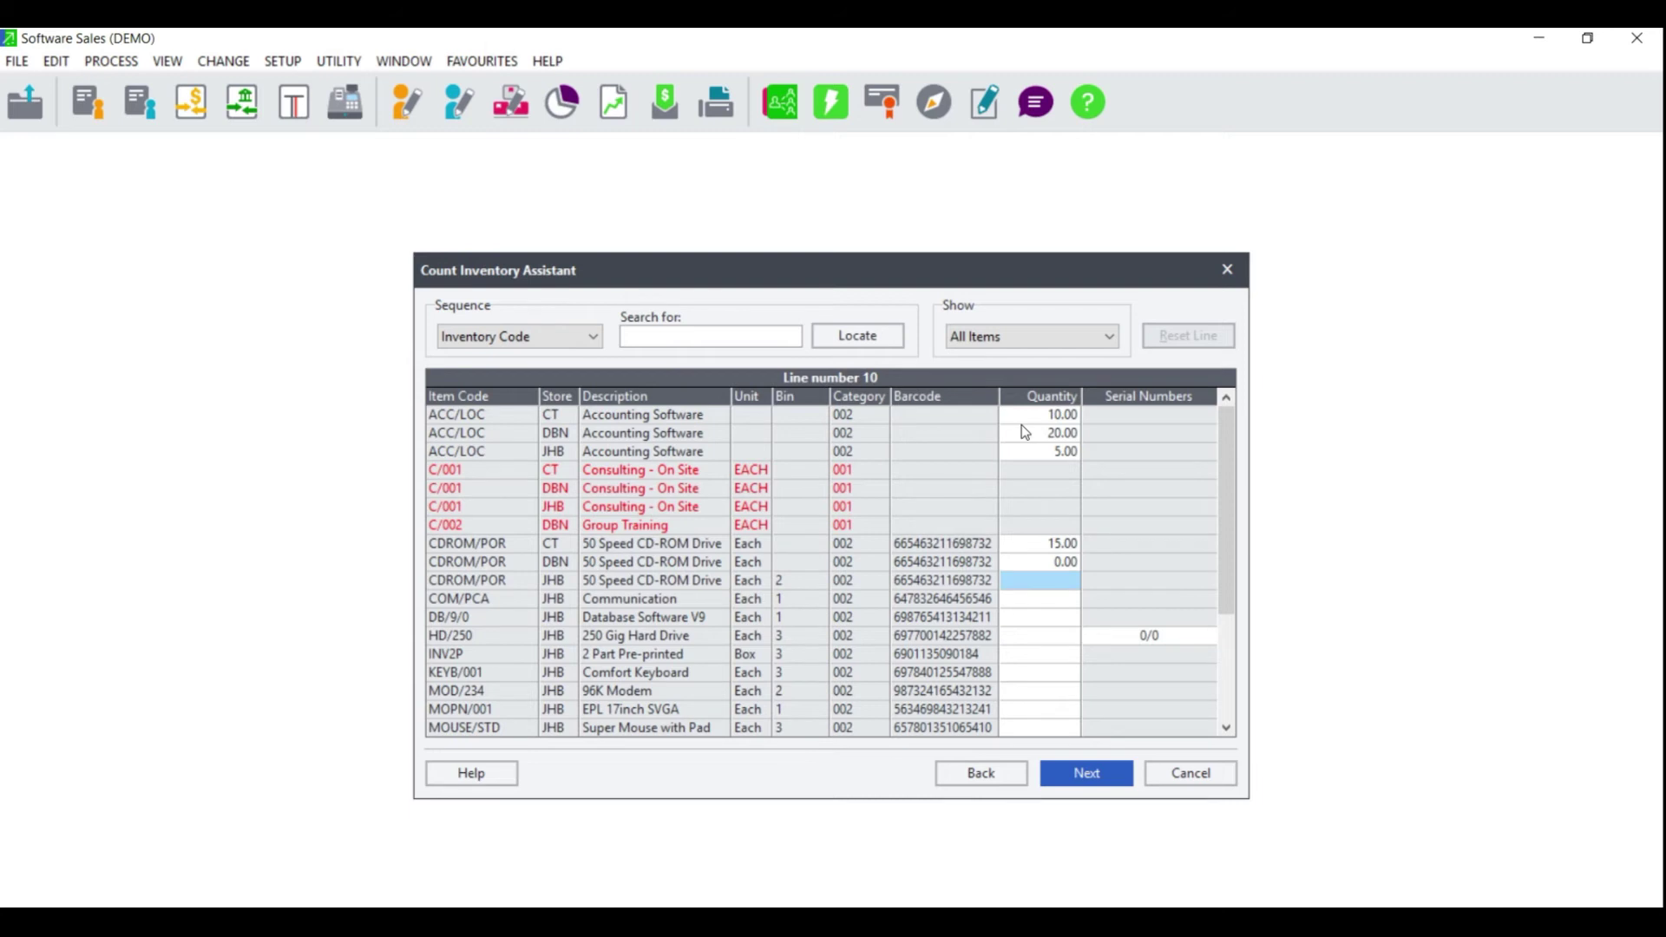
key(Down)
key(Down)
key(Down)
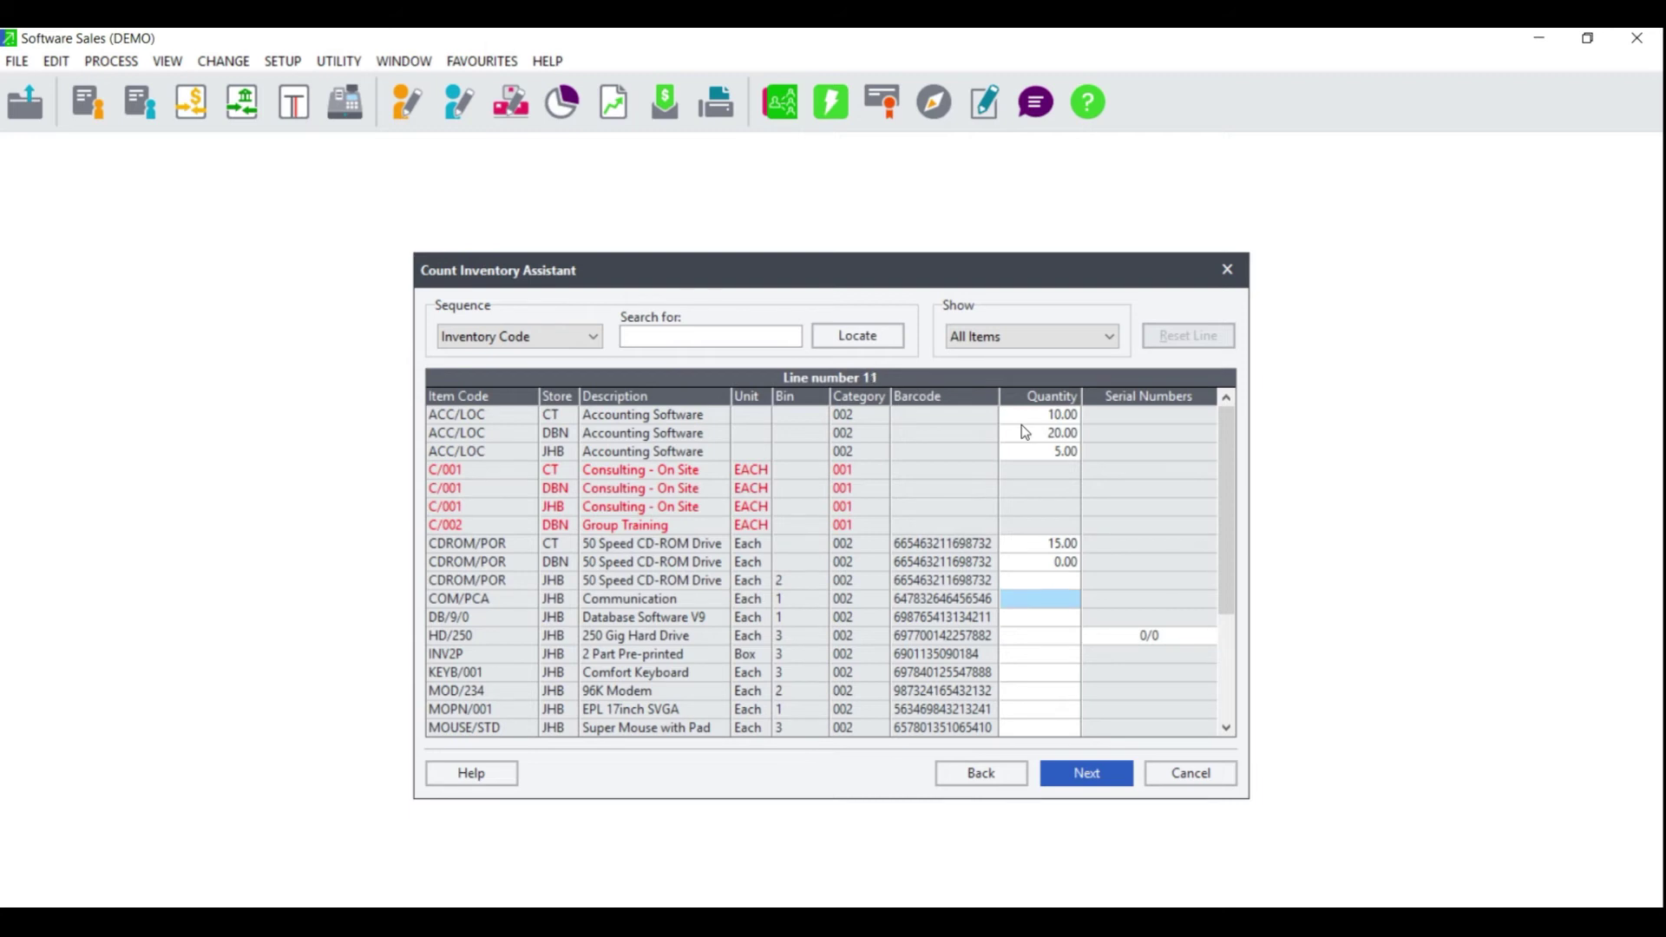
text(10)
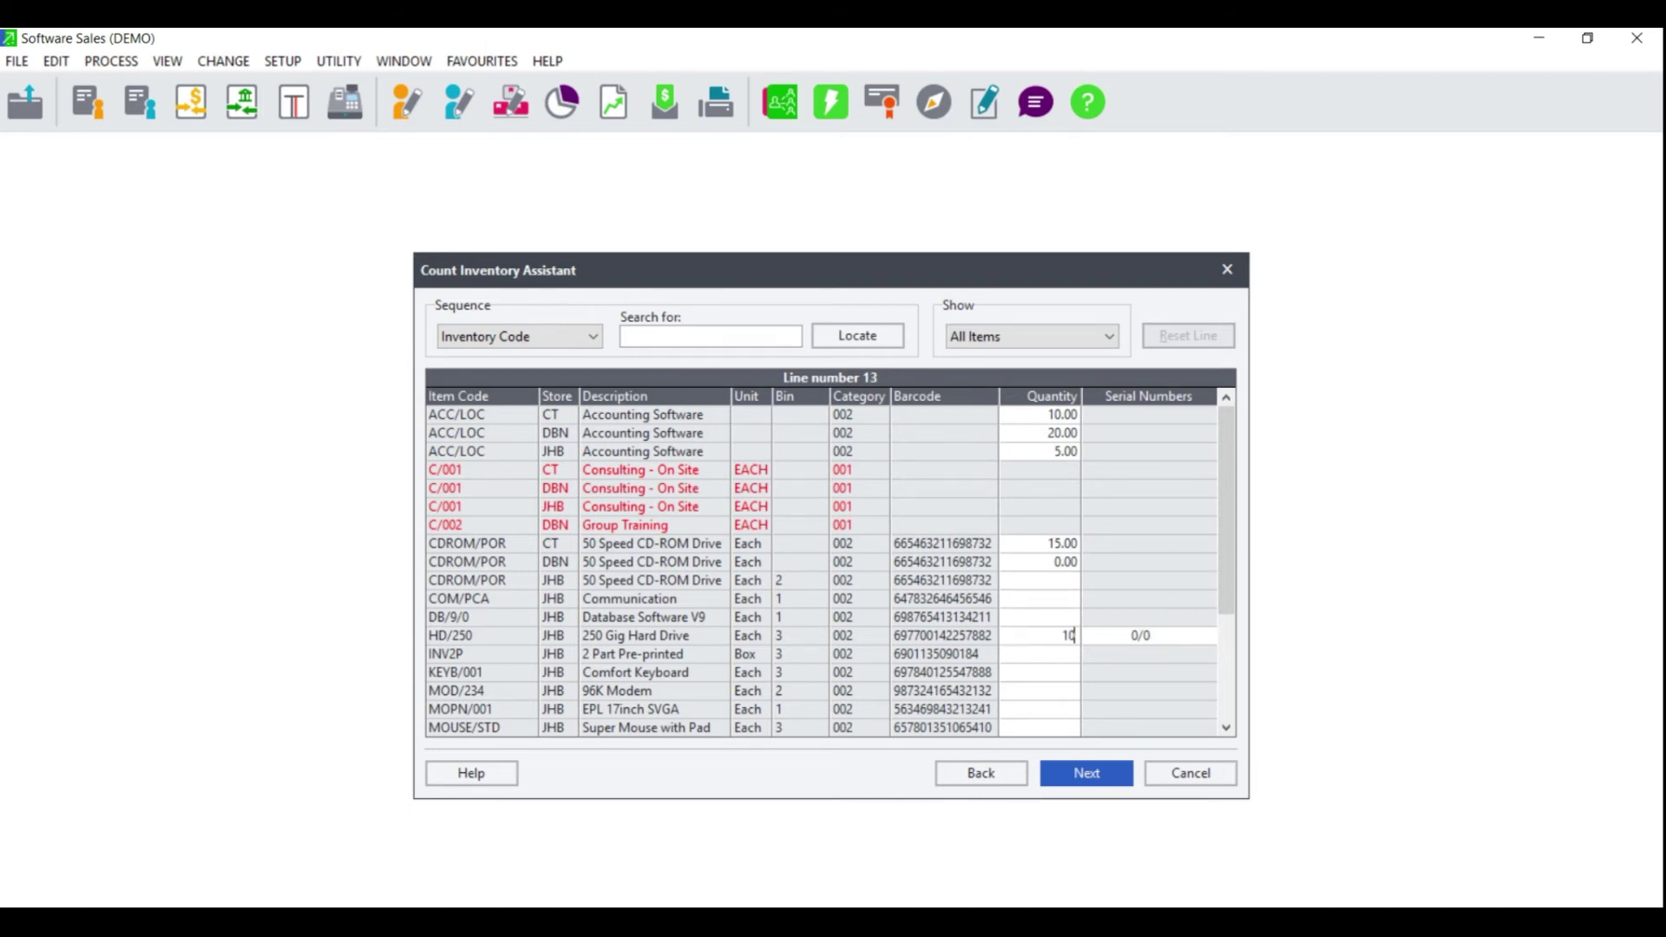
key(Tab)
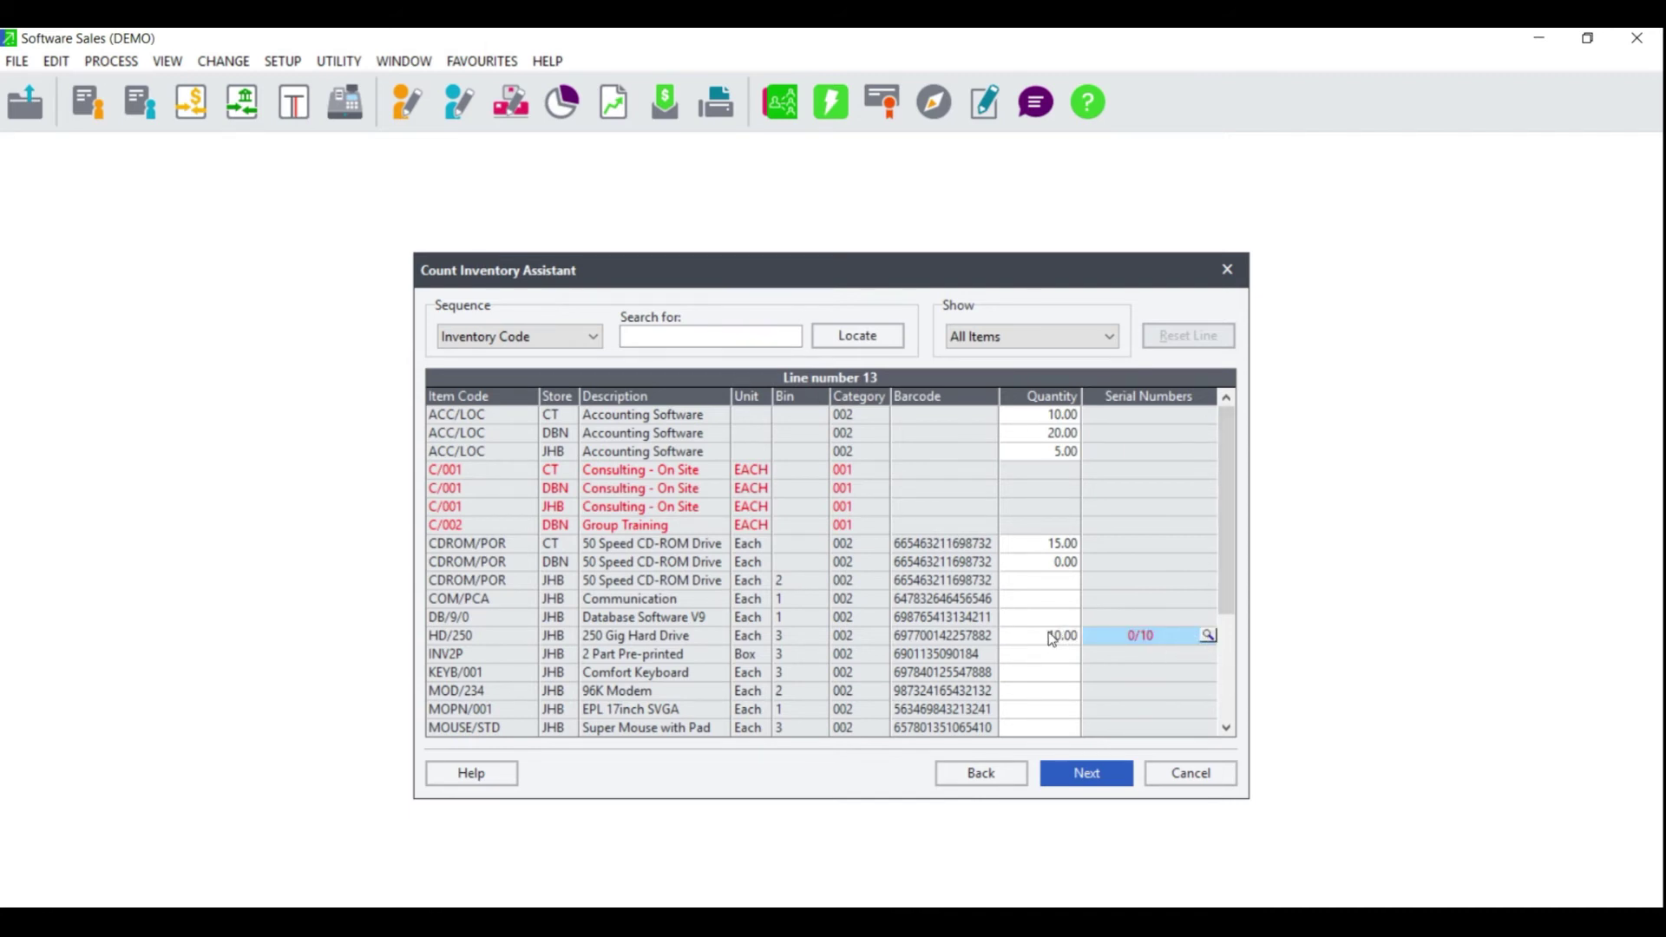
Select serial numbers HD/250-0001 through HD/250-0010 for the ten counted hard drives.
click(1208, 637)
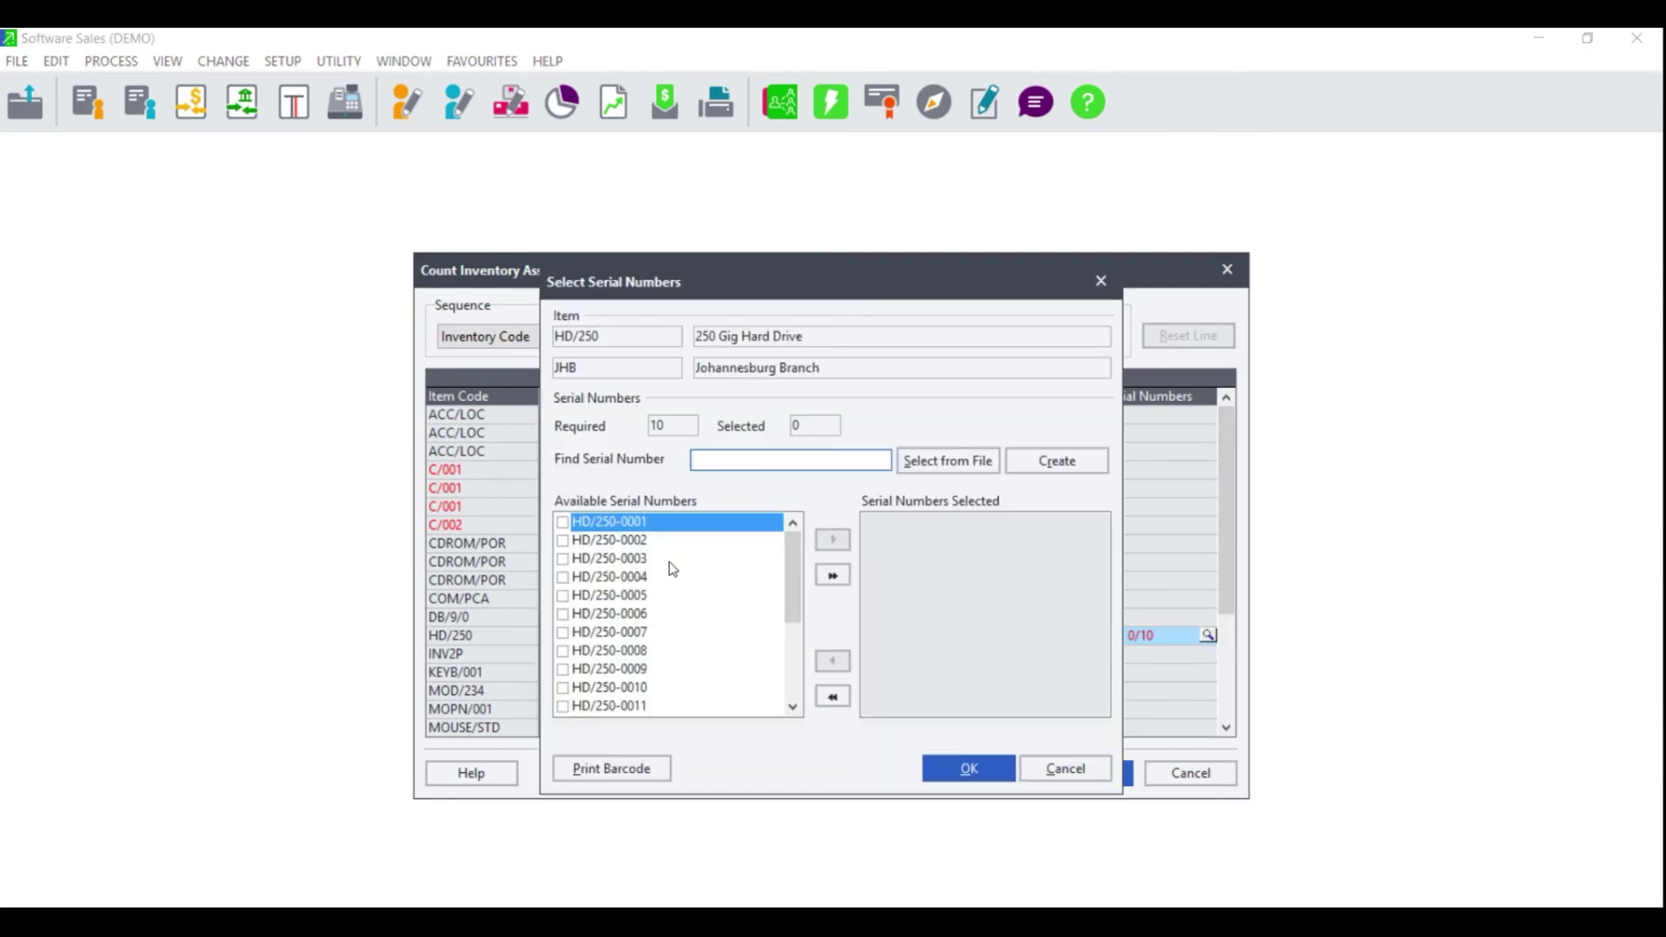
click(563, 523)
click(564, 540)
click(564, 558)
click(563, 577)
click(563, 597)
click(563, 614)
click(564, 633)
click(563, 651)
click(564, 669)
click(563, 688)
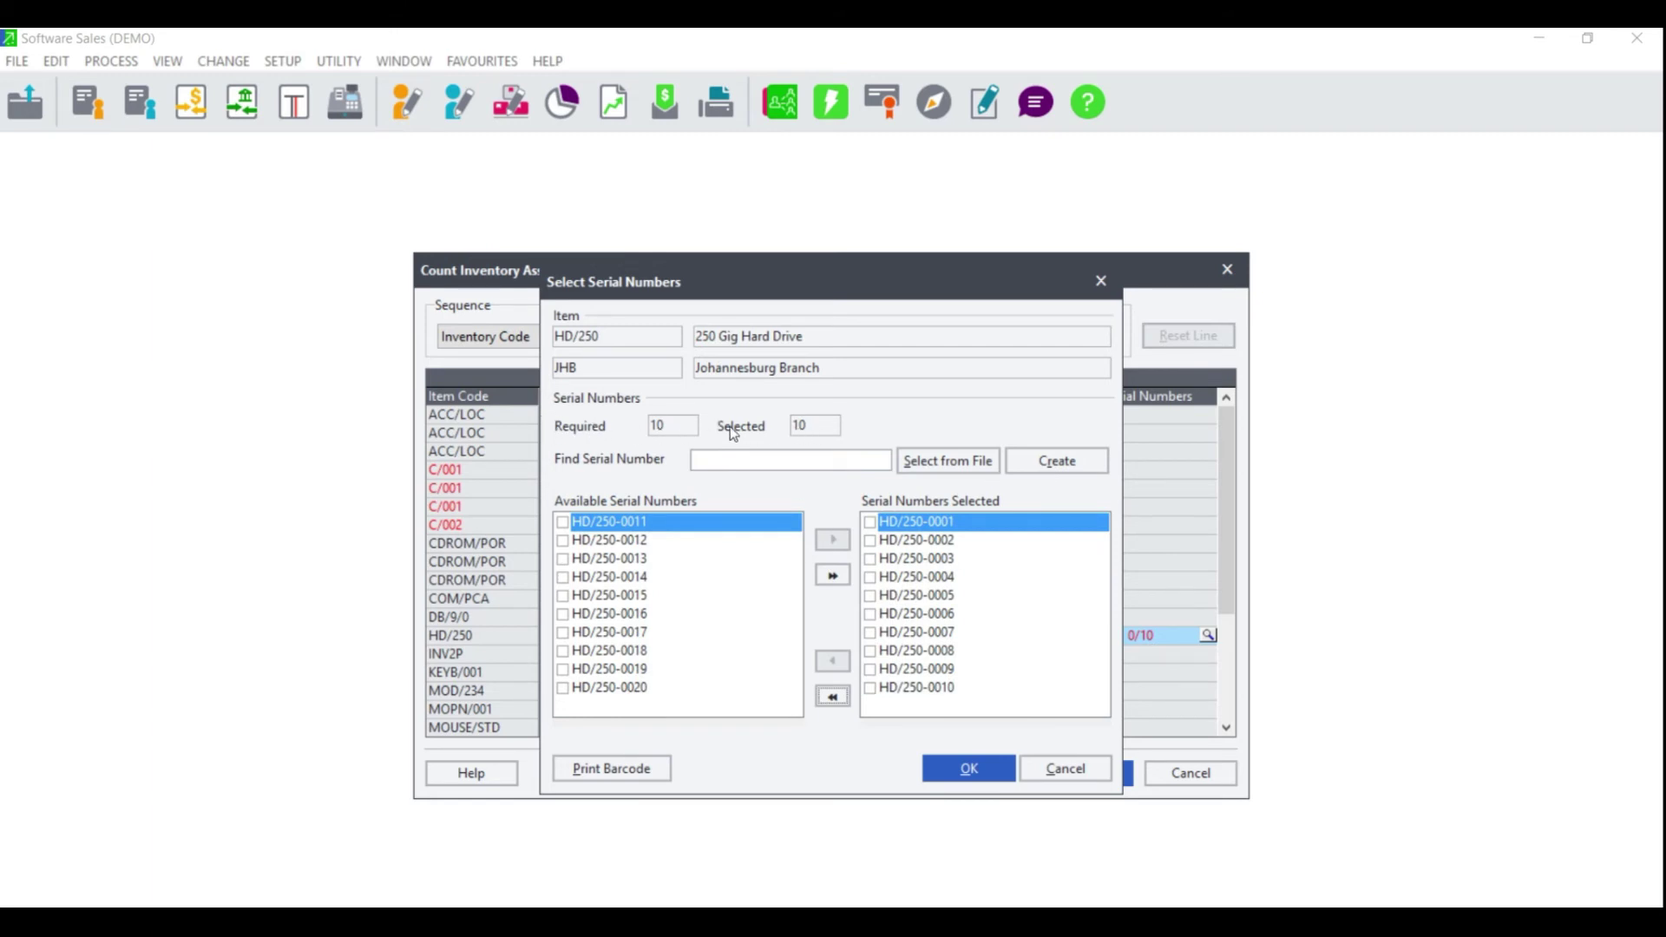
Confirm the ten serials, enter 50 for DB/9/0 and 35 for COM/PCA, and finish the grid.
click(1000, 770)
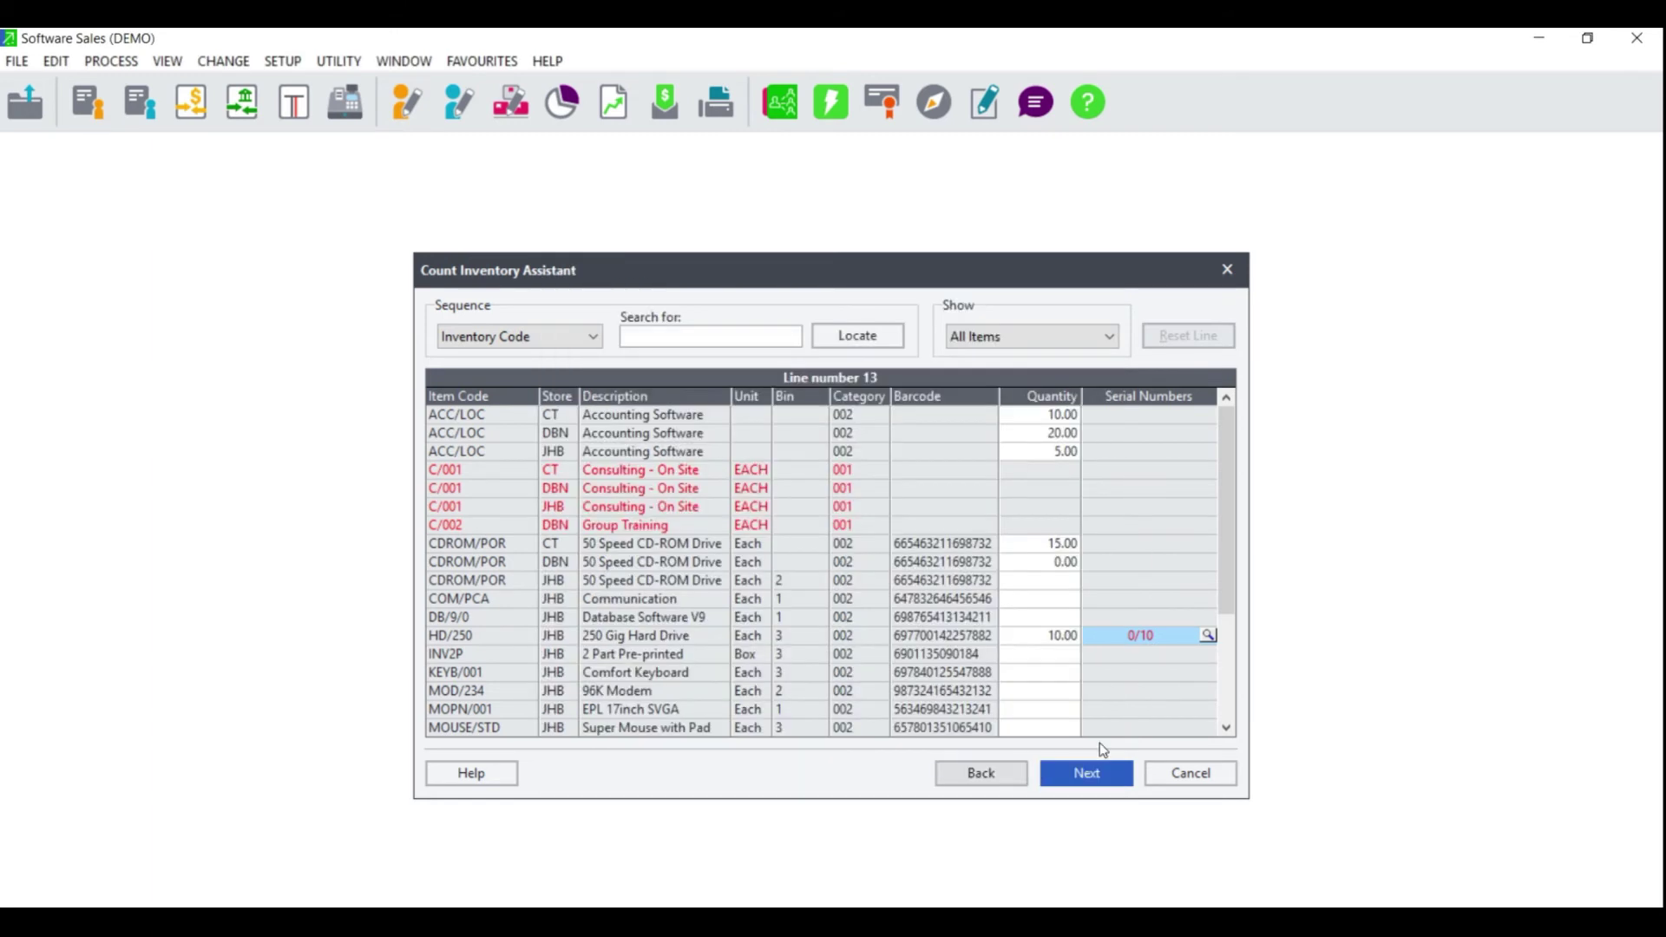
click(1063, 618)
text(50)
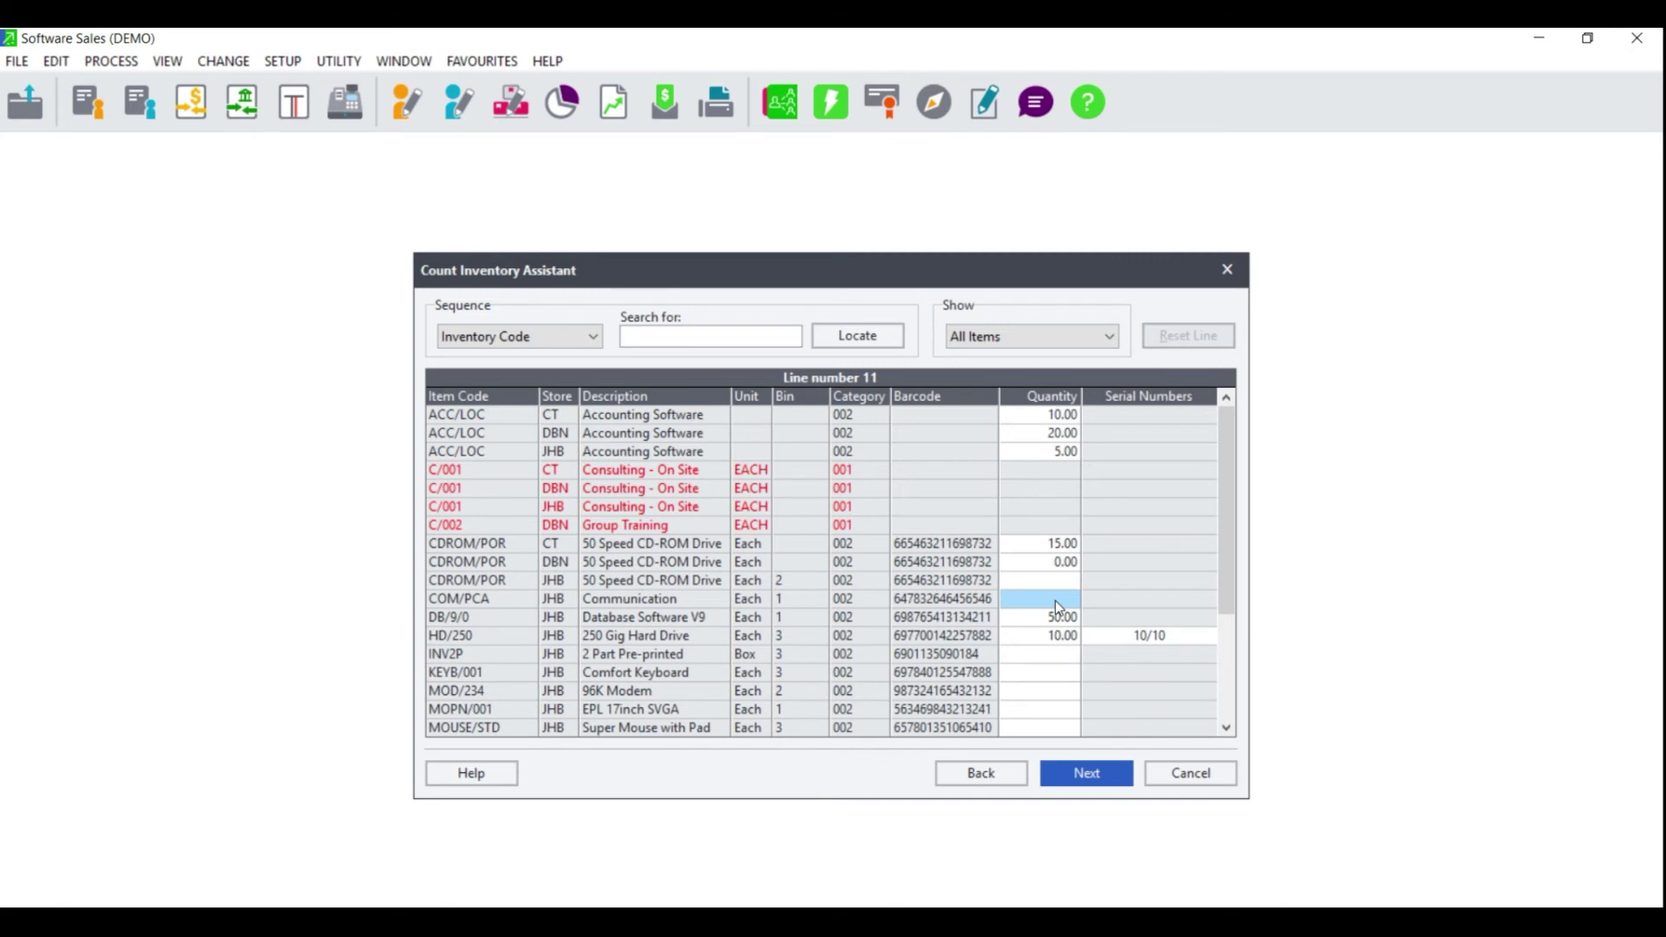
text(35)
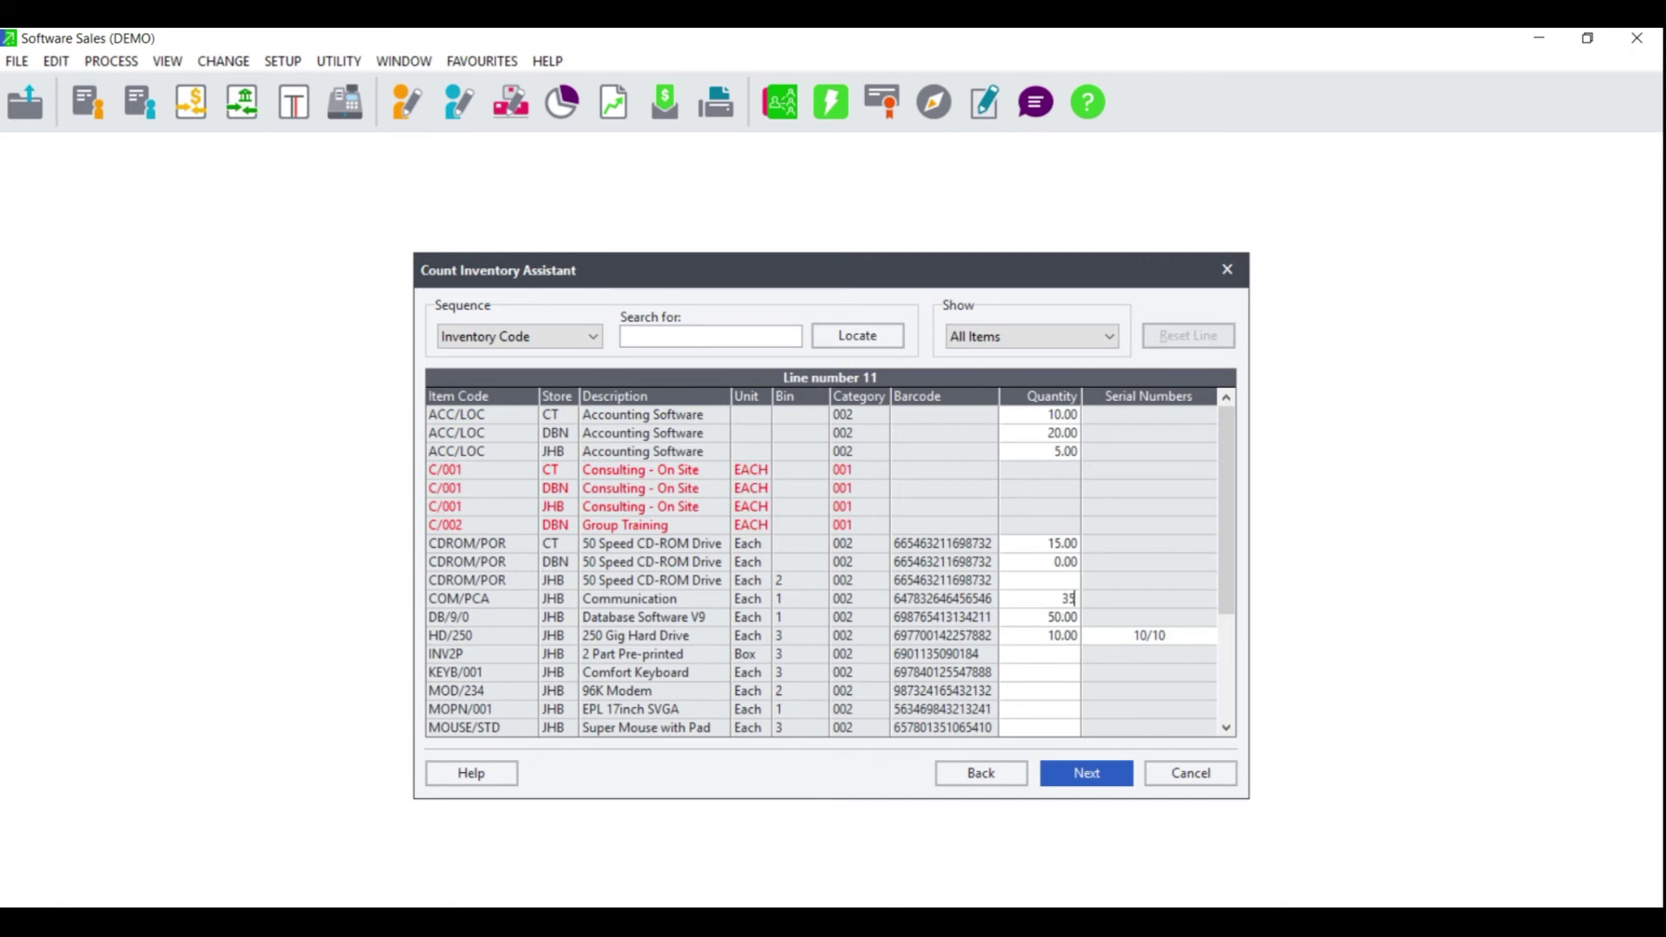
click(1117, 783)
click(1117, 783)
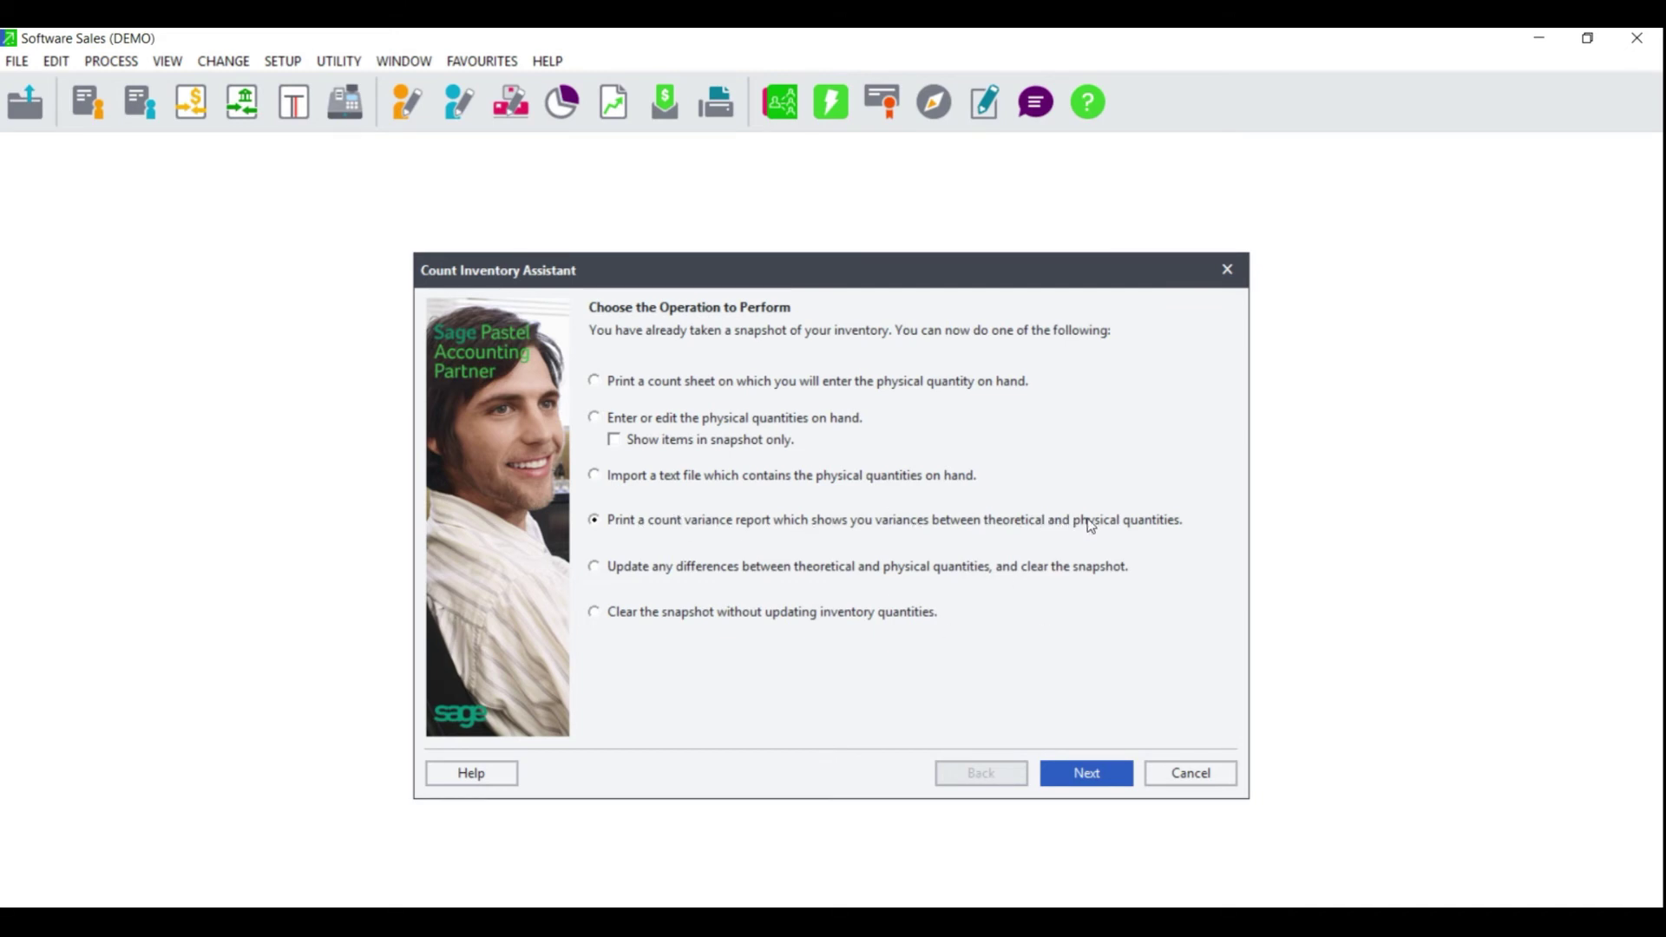
Send the count variance report to screen, sorted by Code with item descriptions.
click(1086, 775)
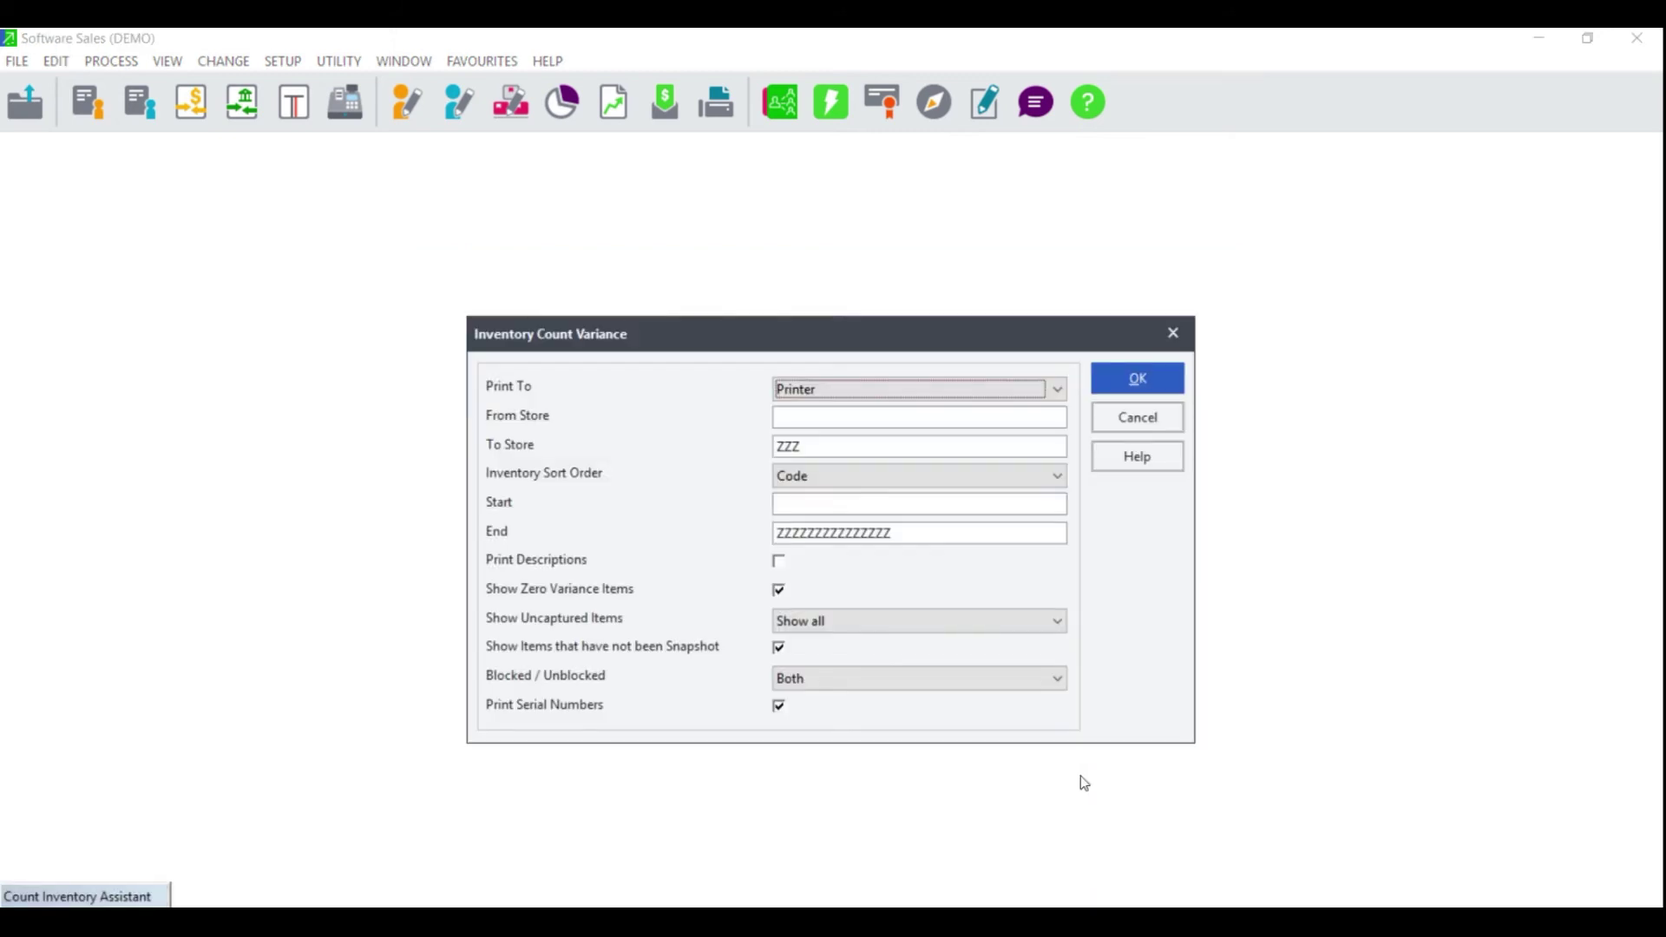
click(870, 396)
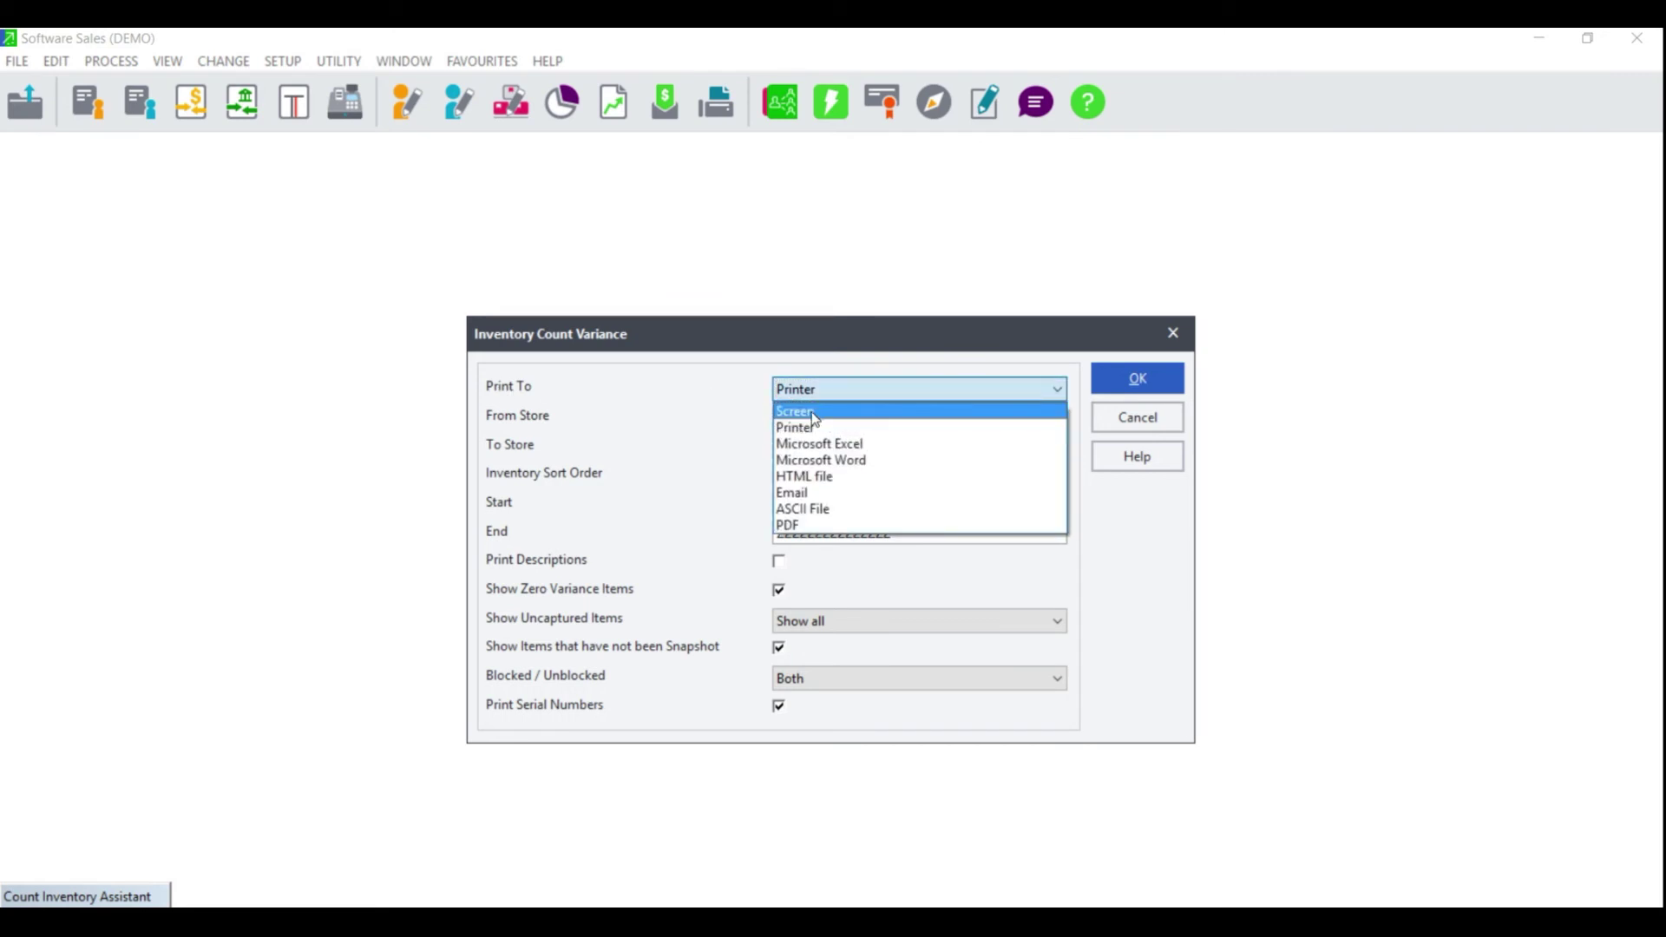
click(795, 411)
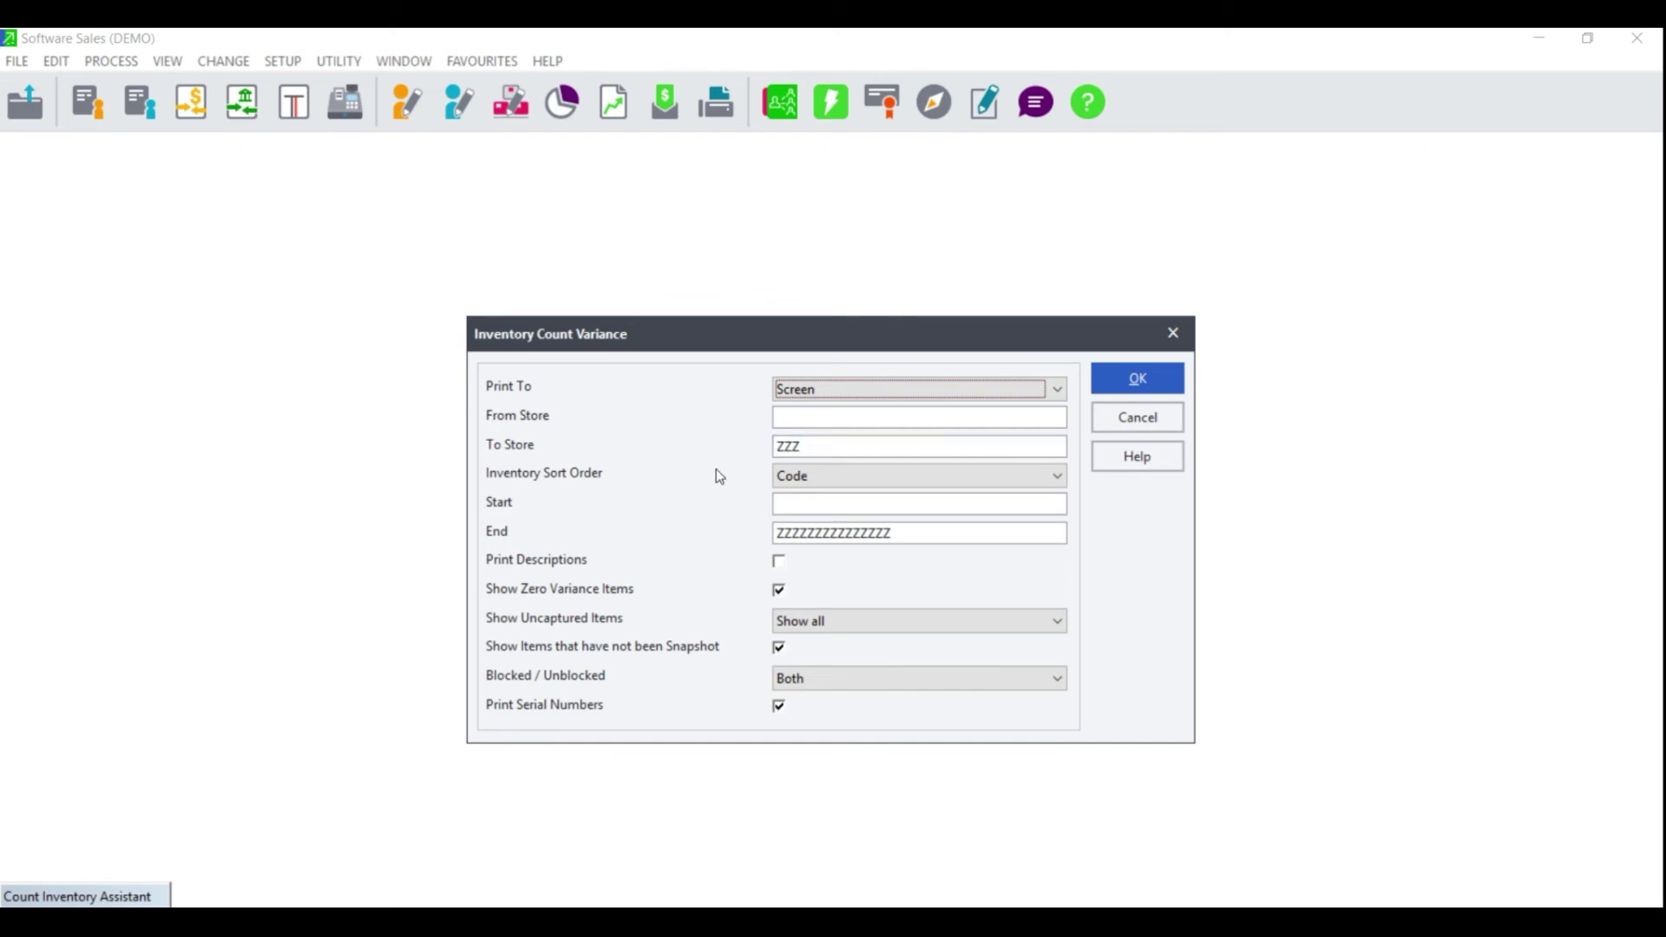
click(858, 479)
click(854, 489)
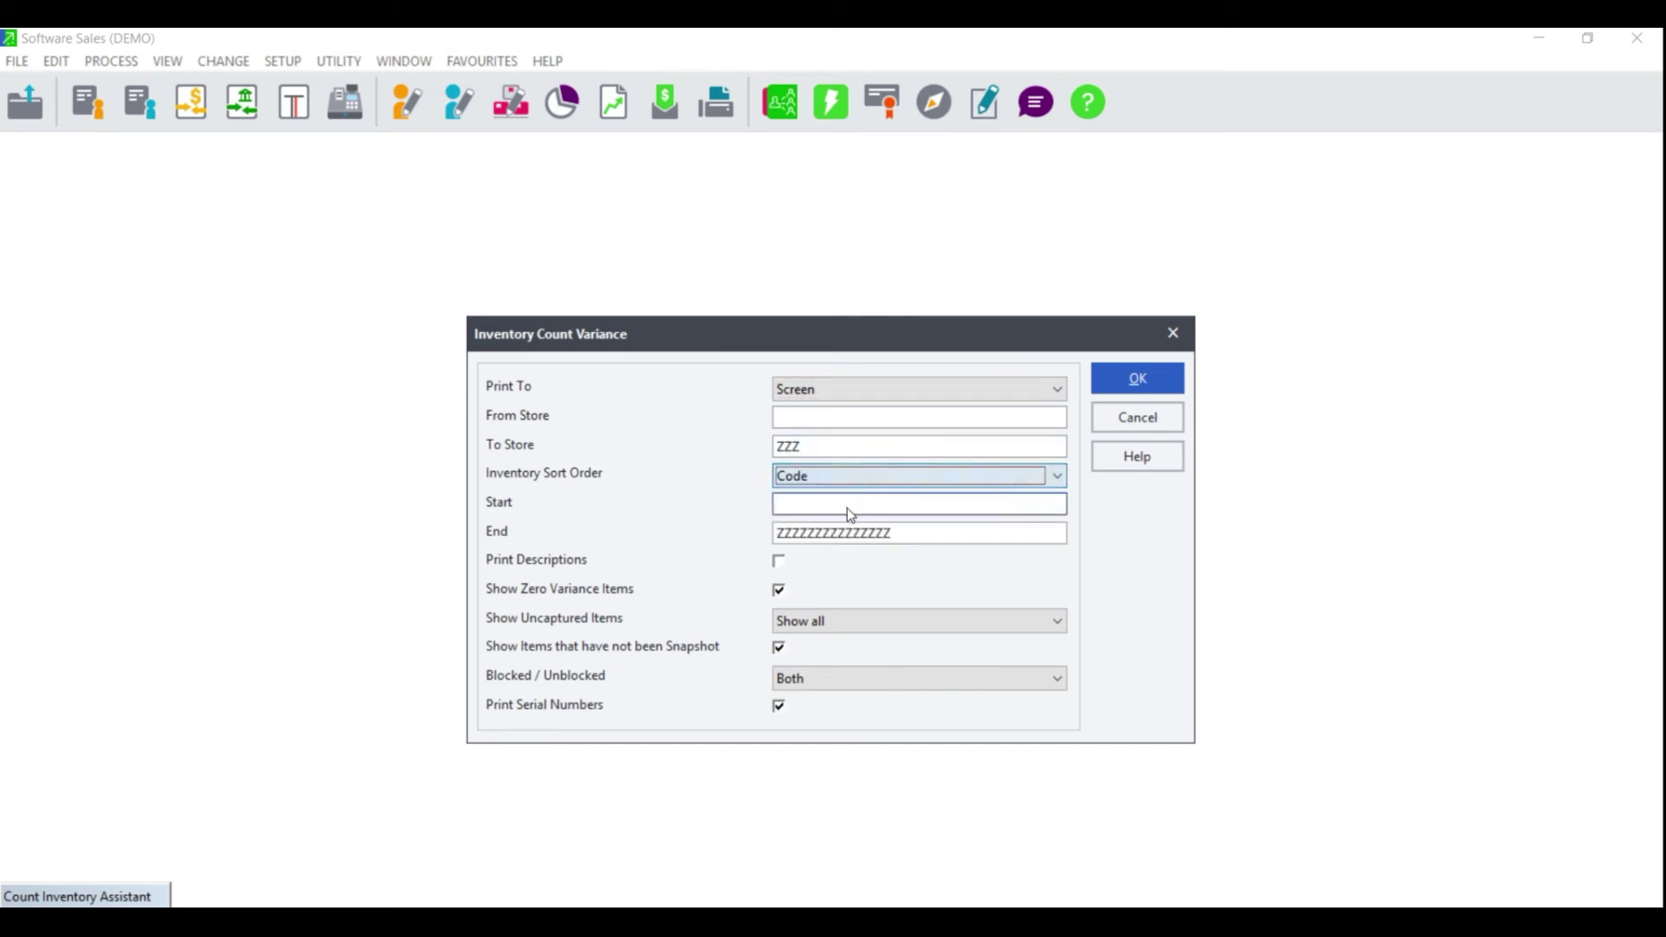
click(779, 562)
Include zero-variance and uncaptured items with theoretical quantities, both blocked and unblocked, and run it.
click(779, 592)
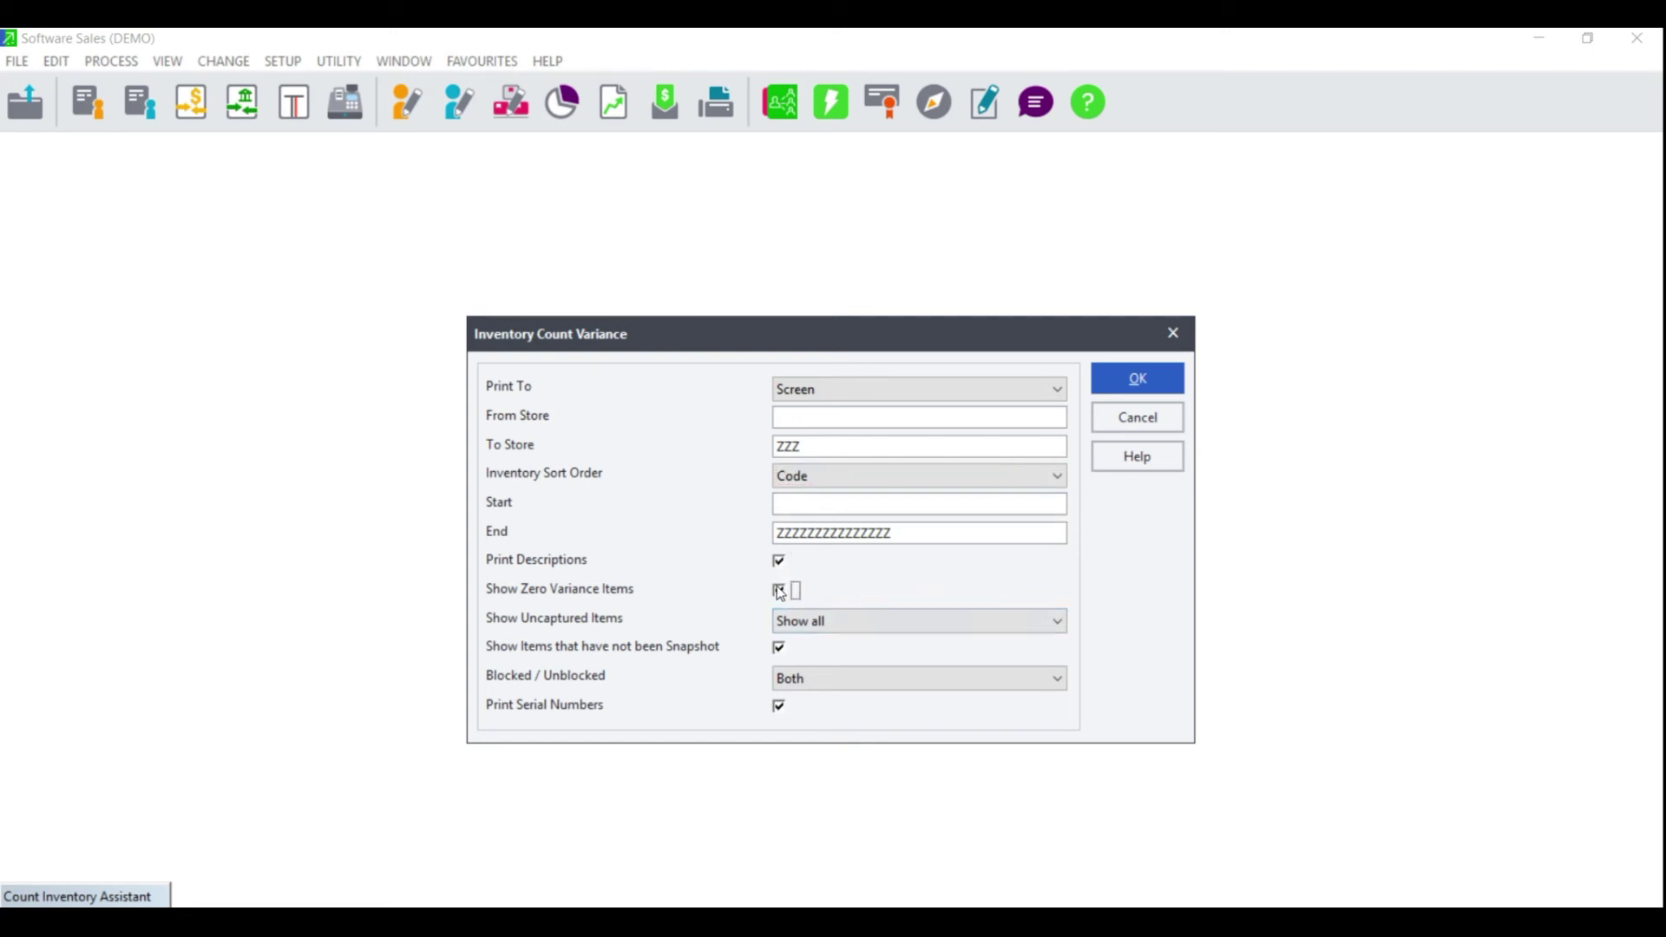
click(779, 591)
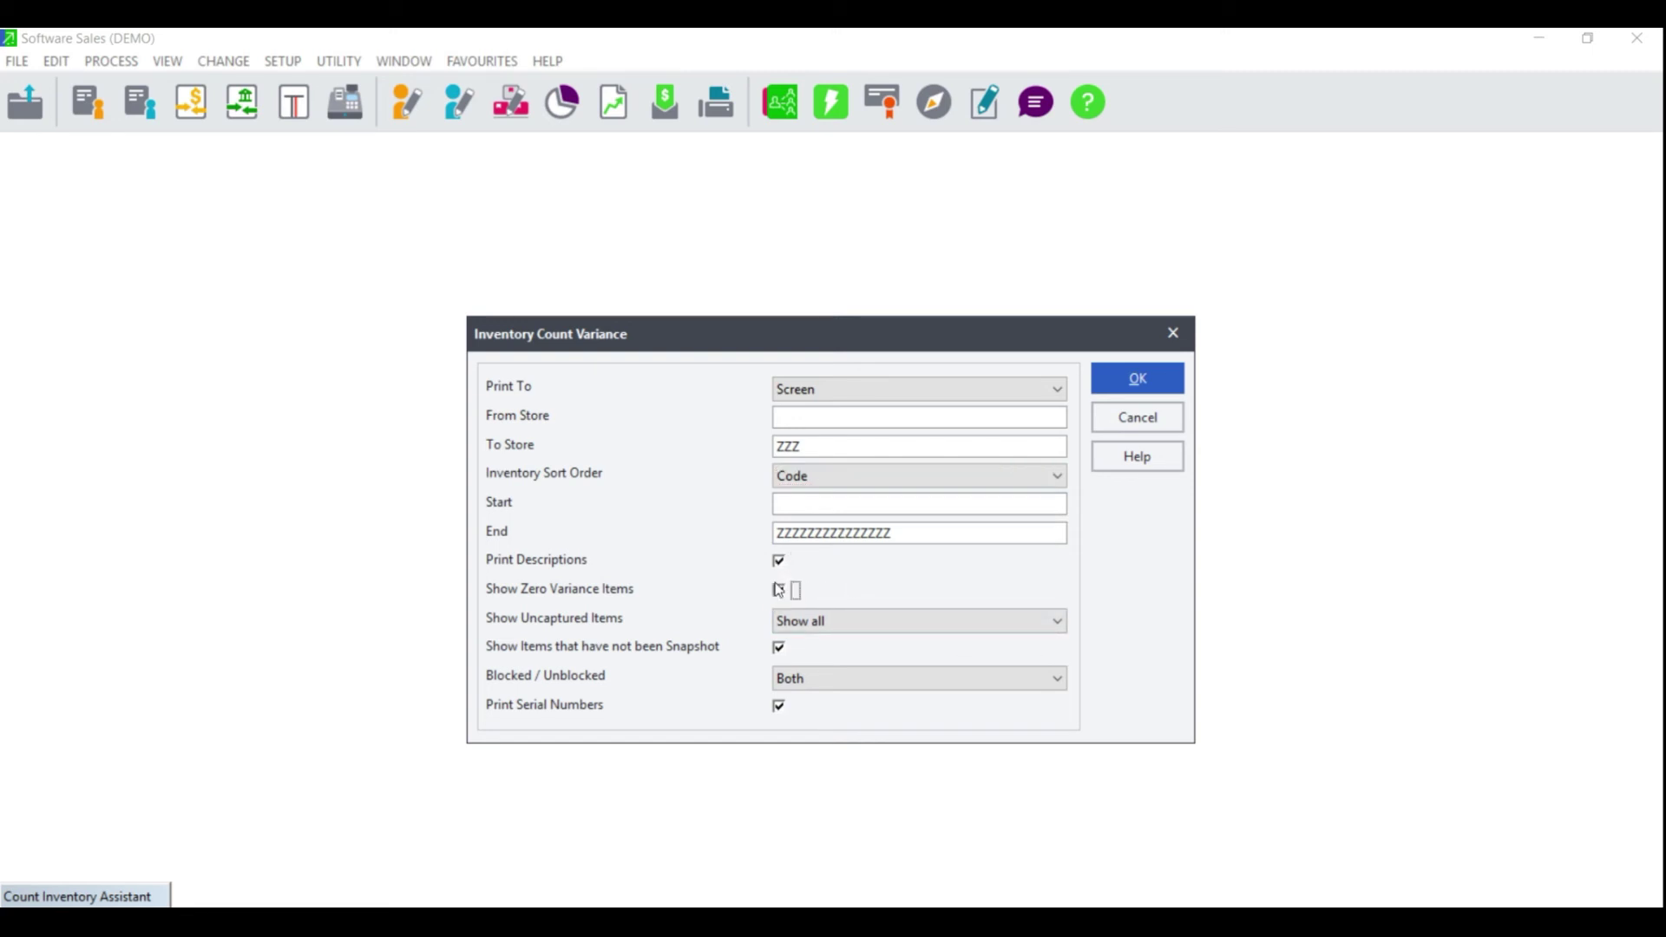
click(798, 623)
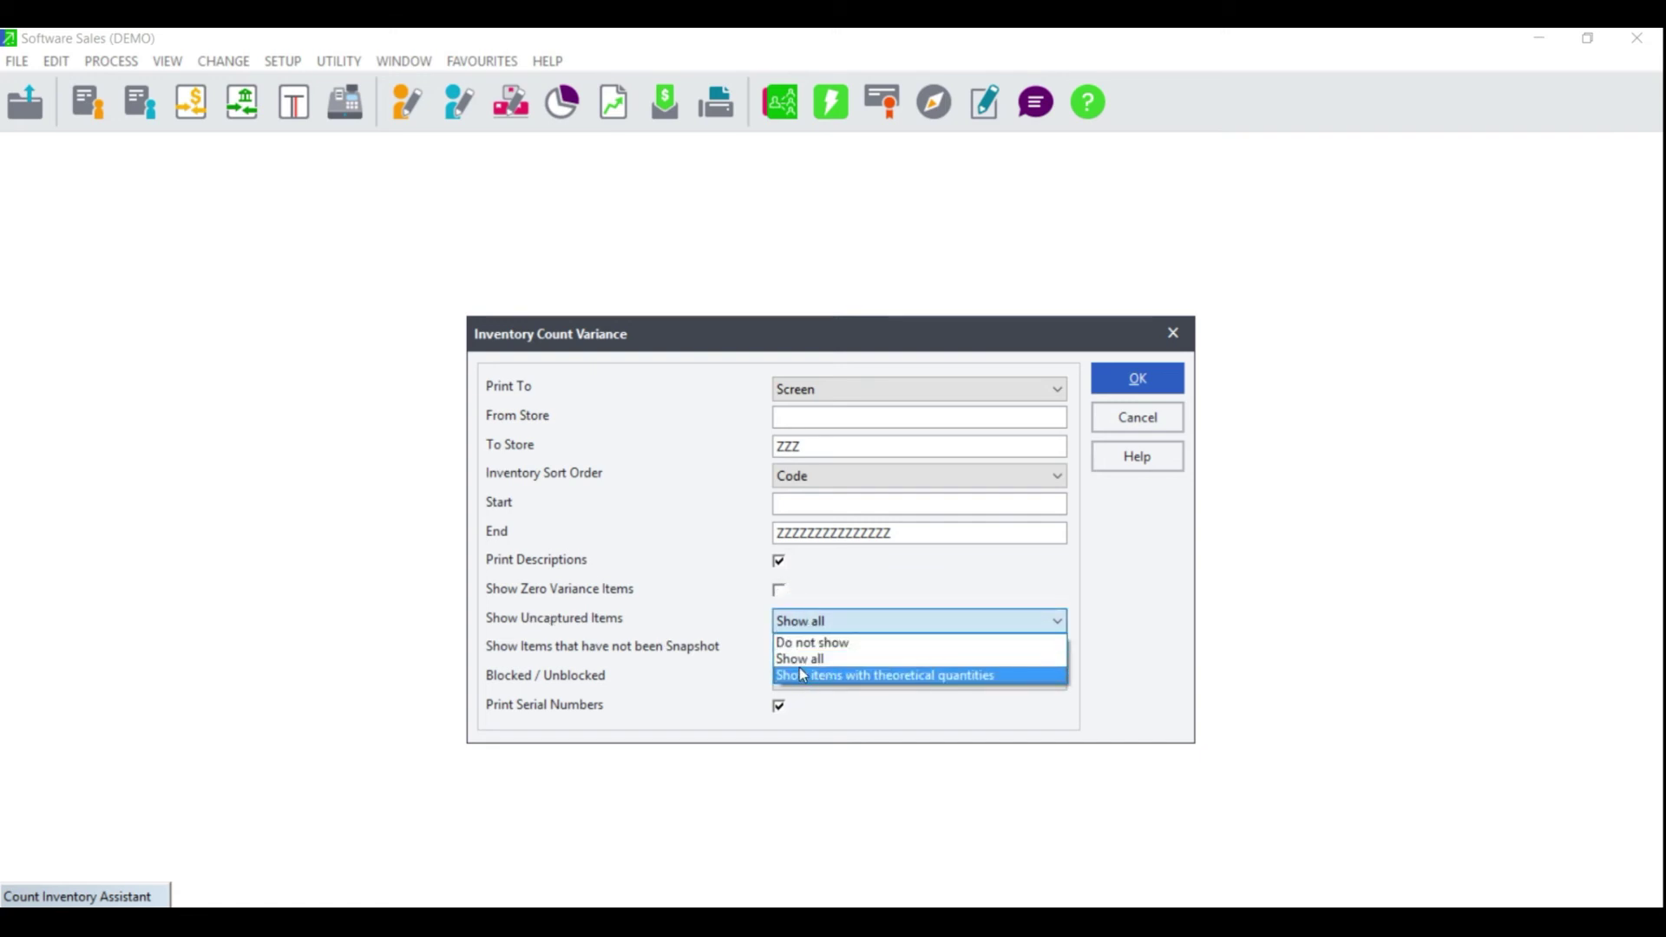
click(800, 678)
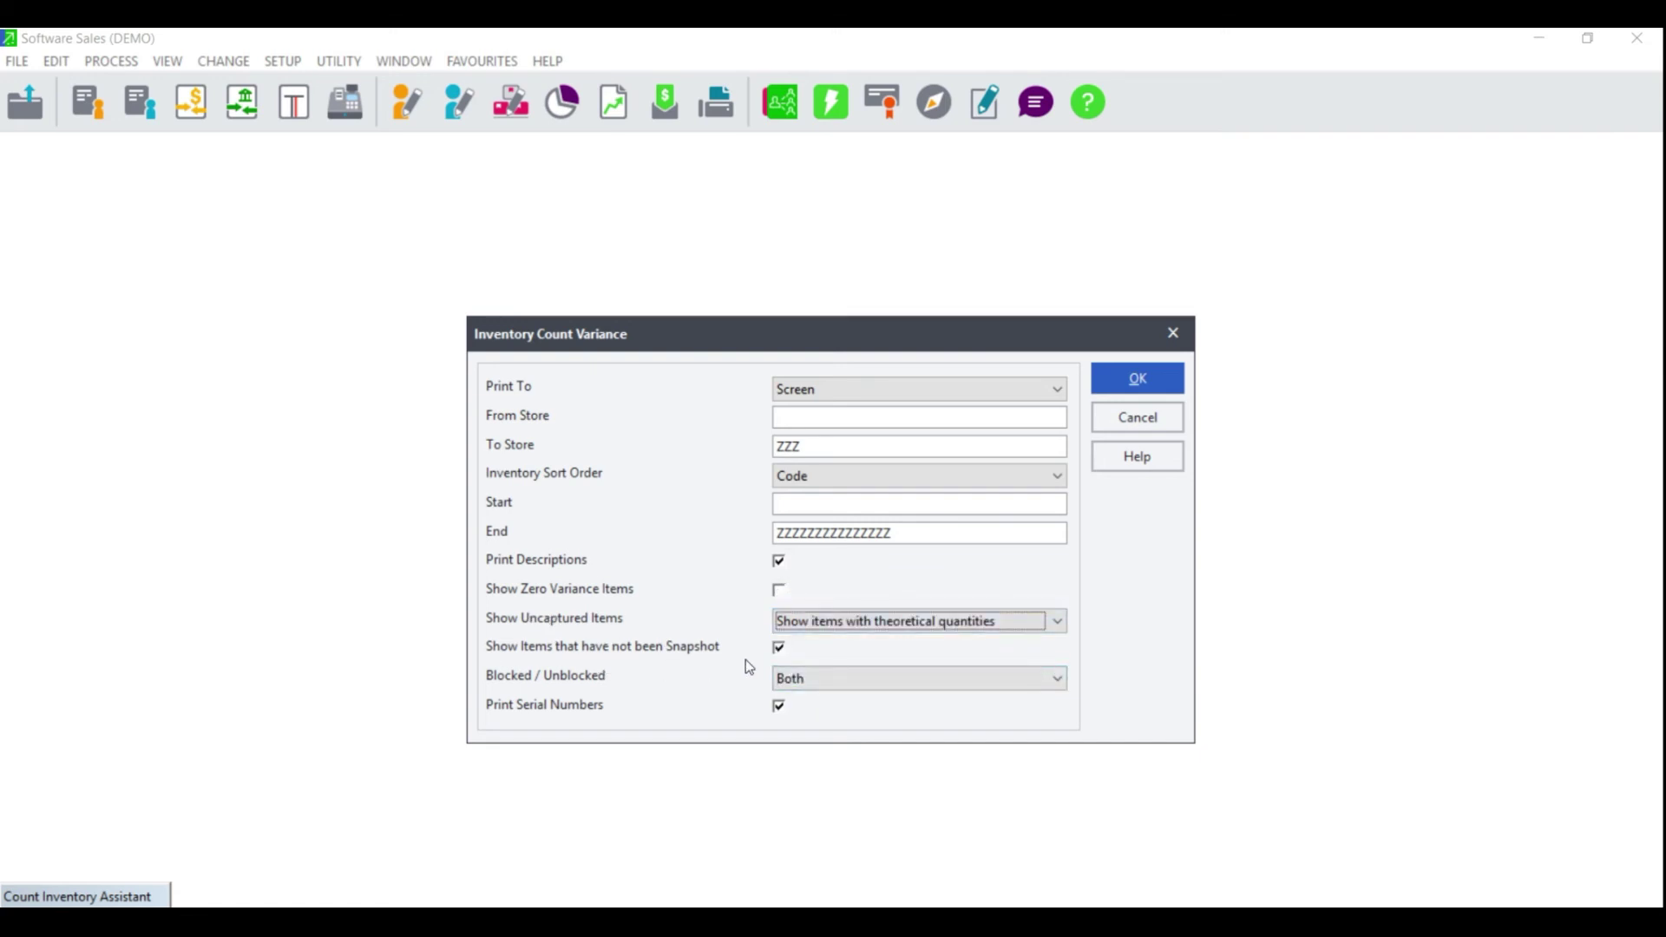
click(779, 649)
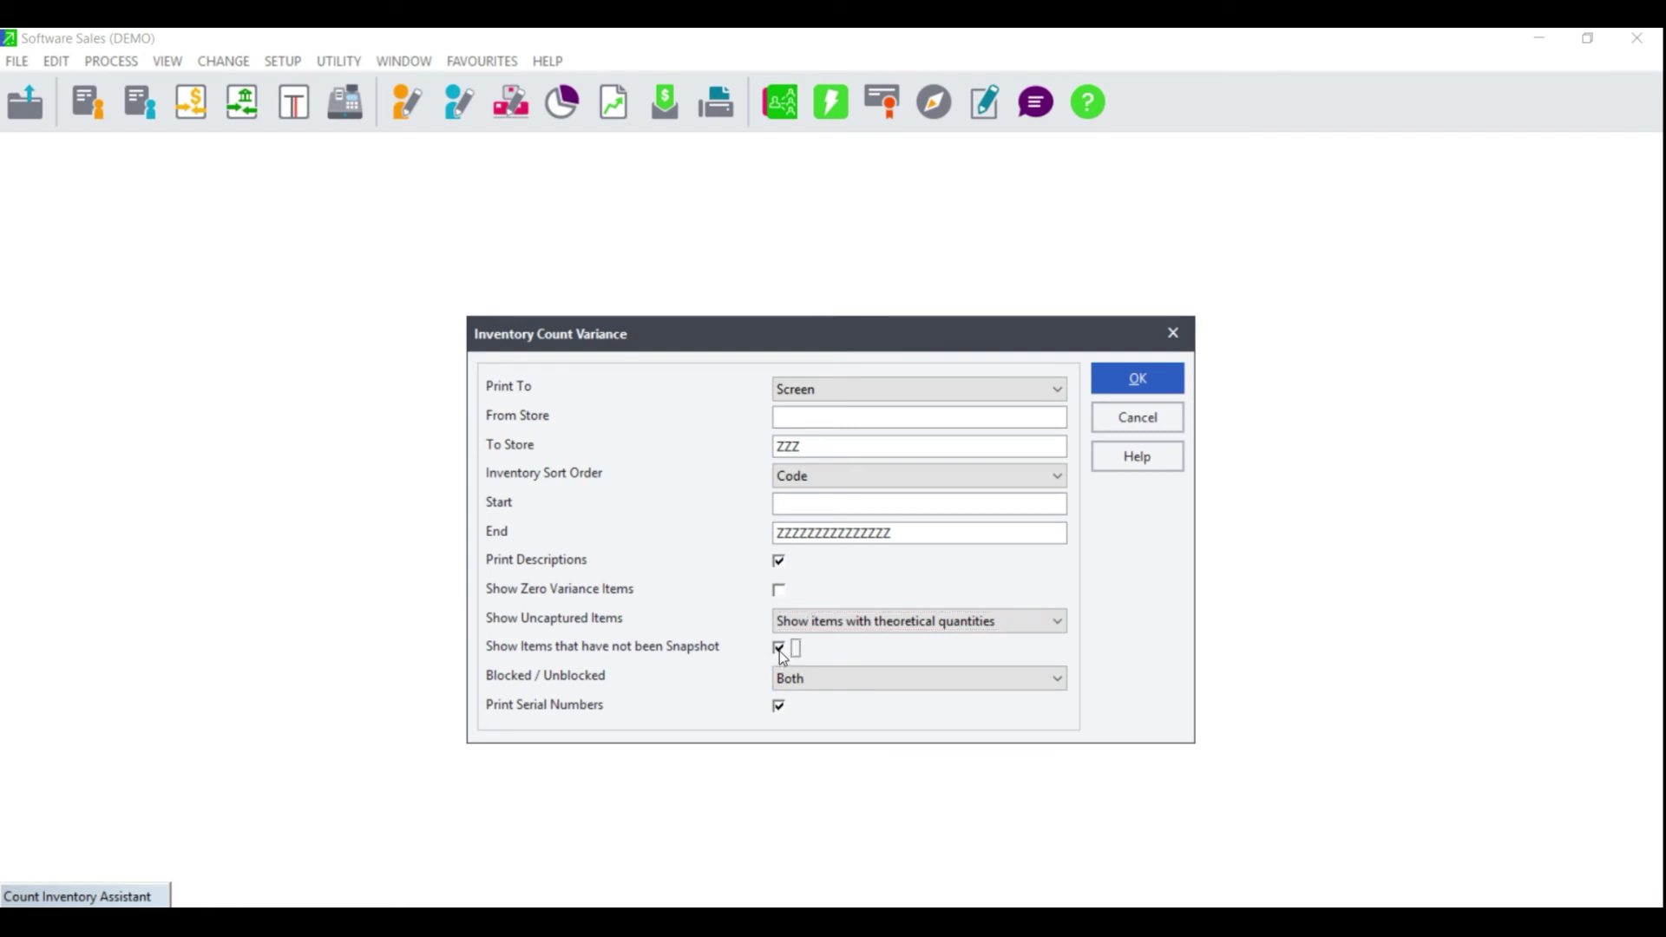
click(788, 678)
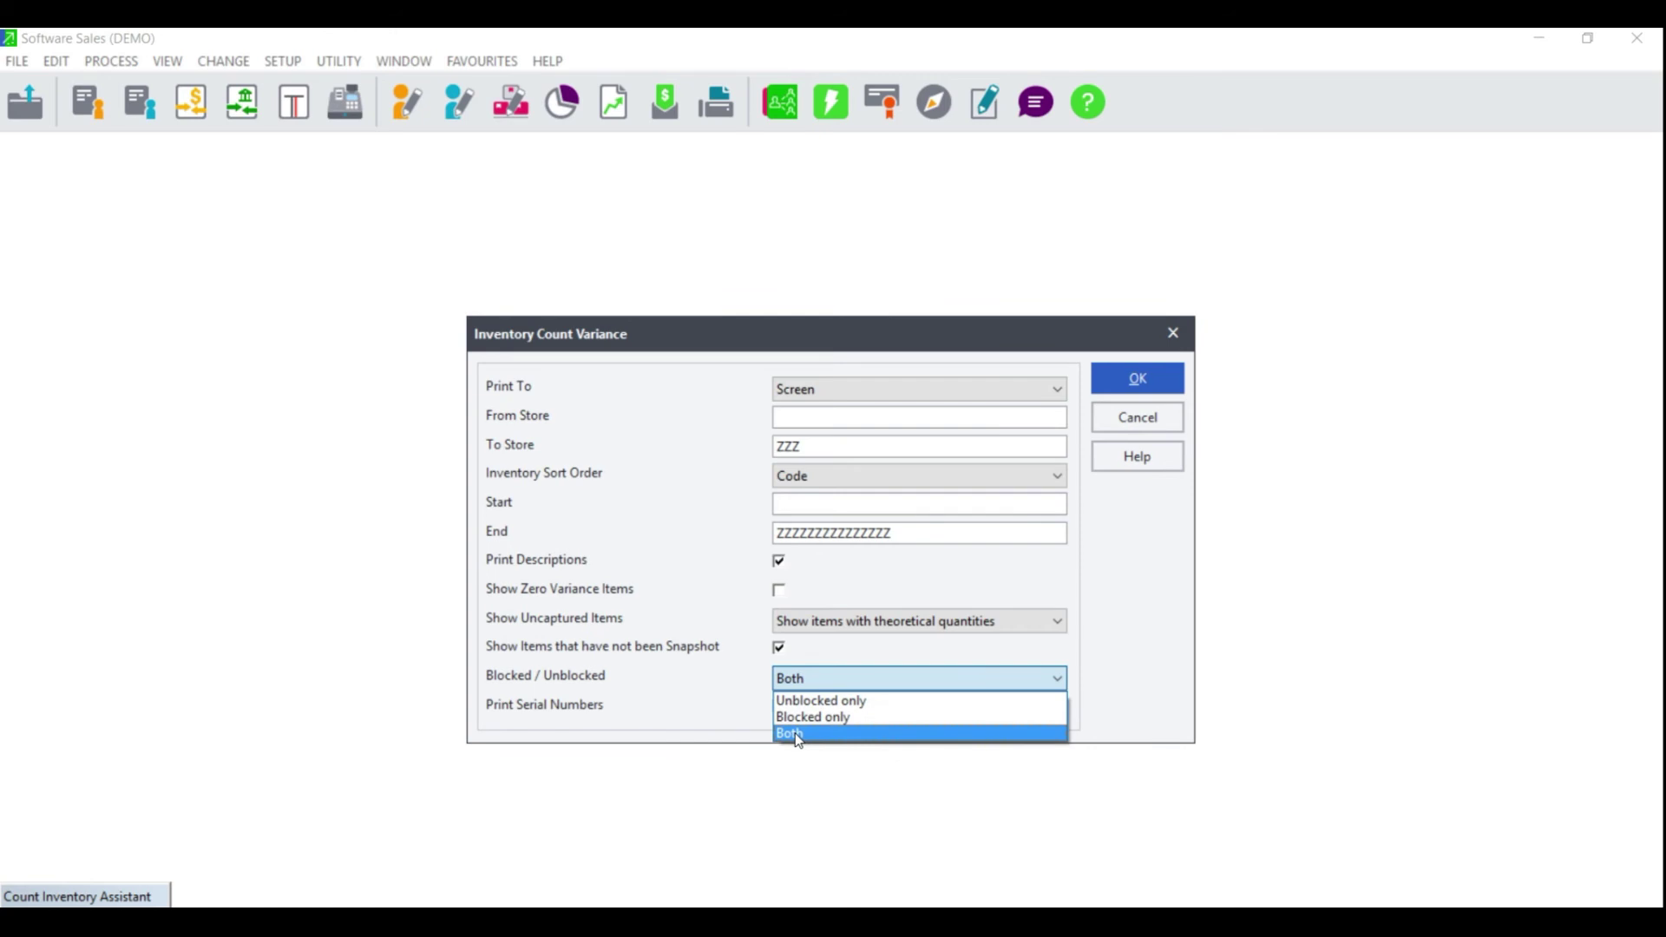
click(792, 734)
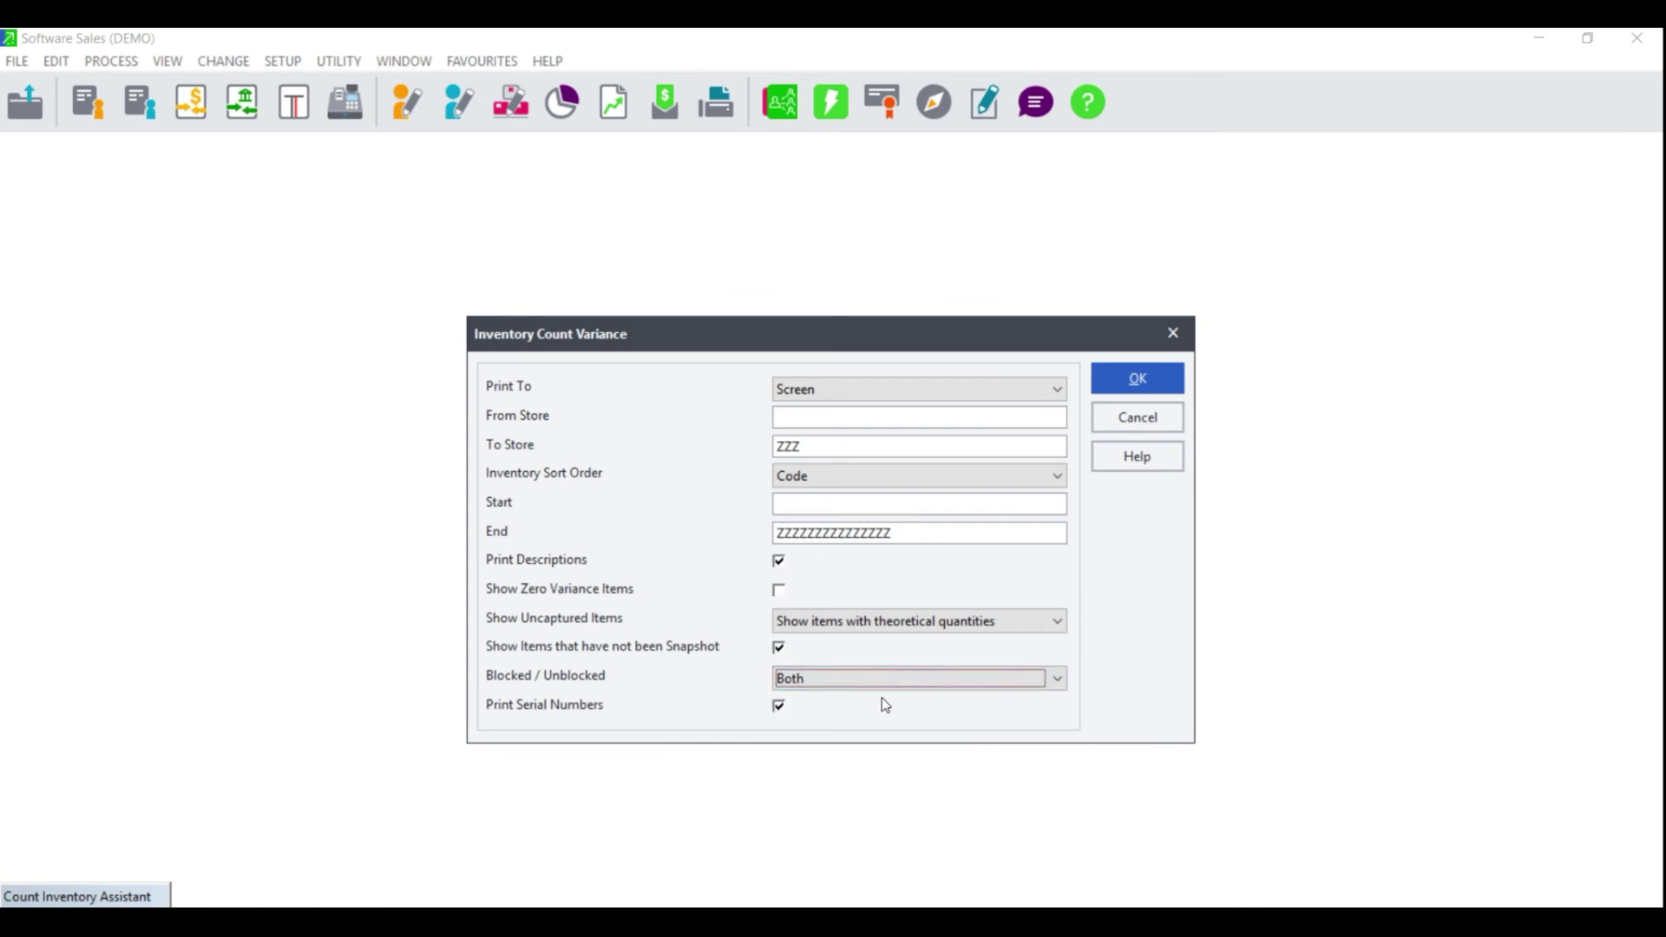
click(781, 590)
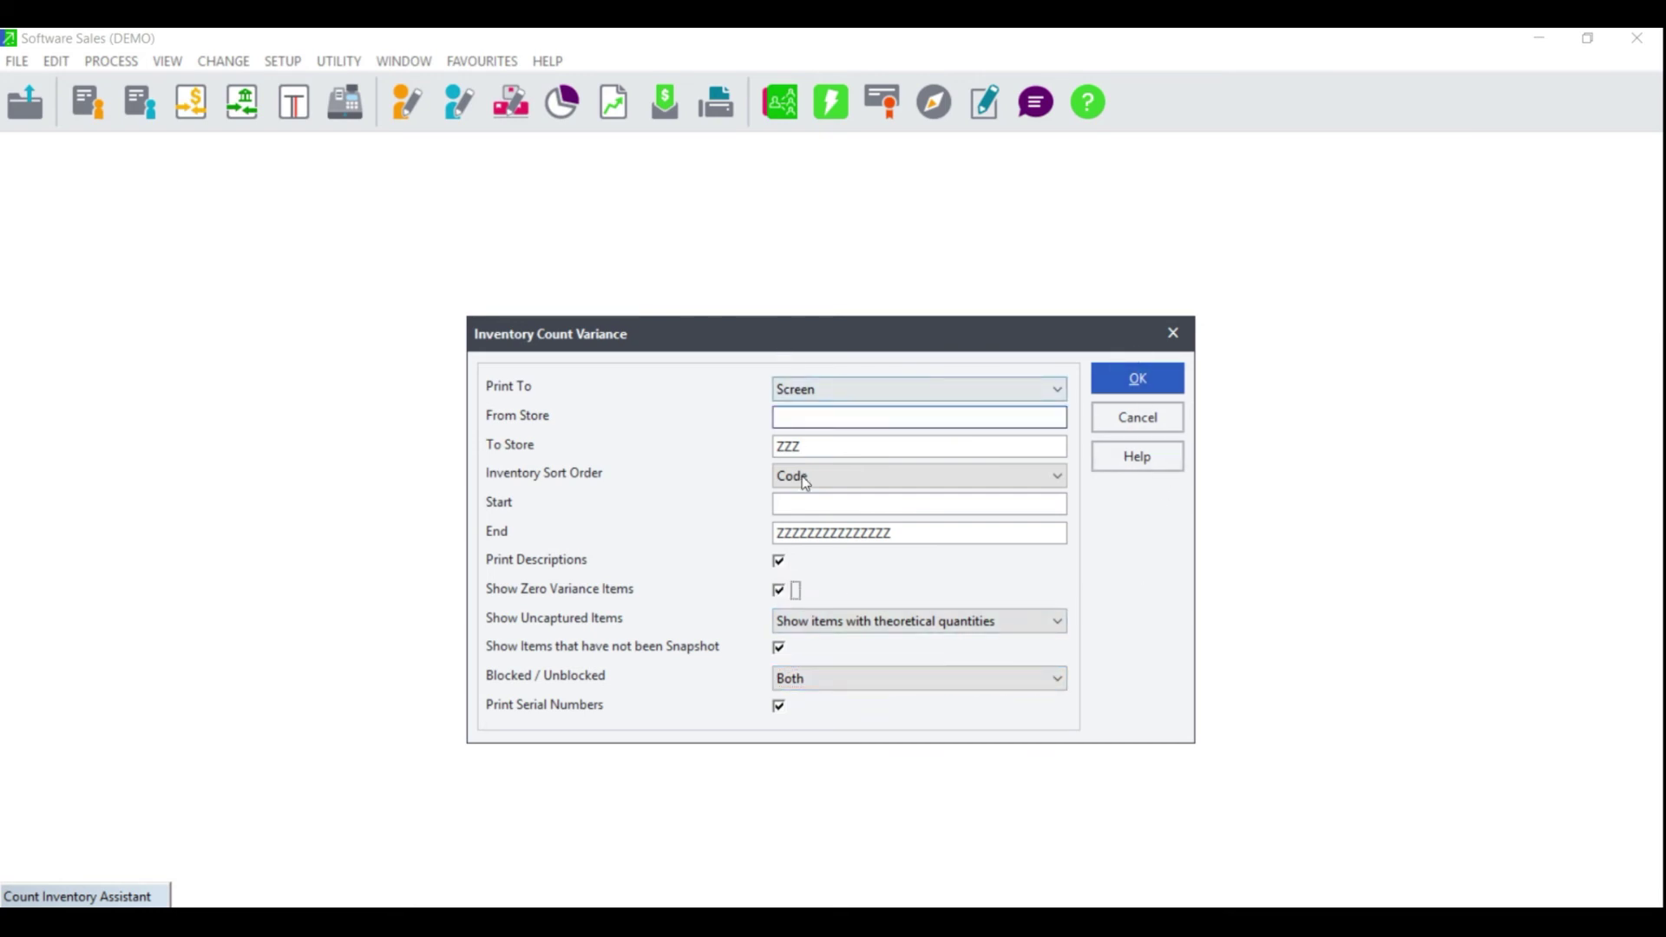
click(1137, 381)
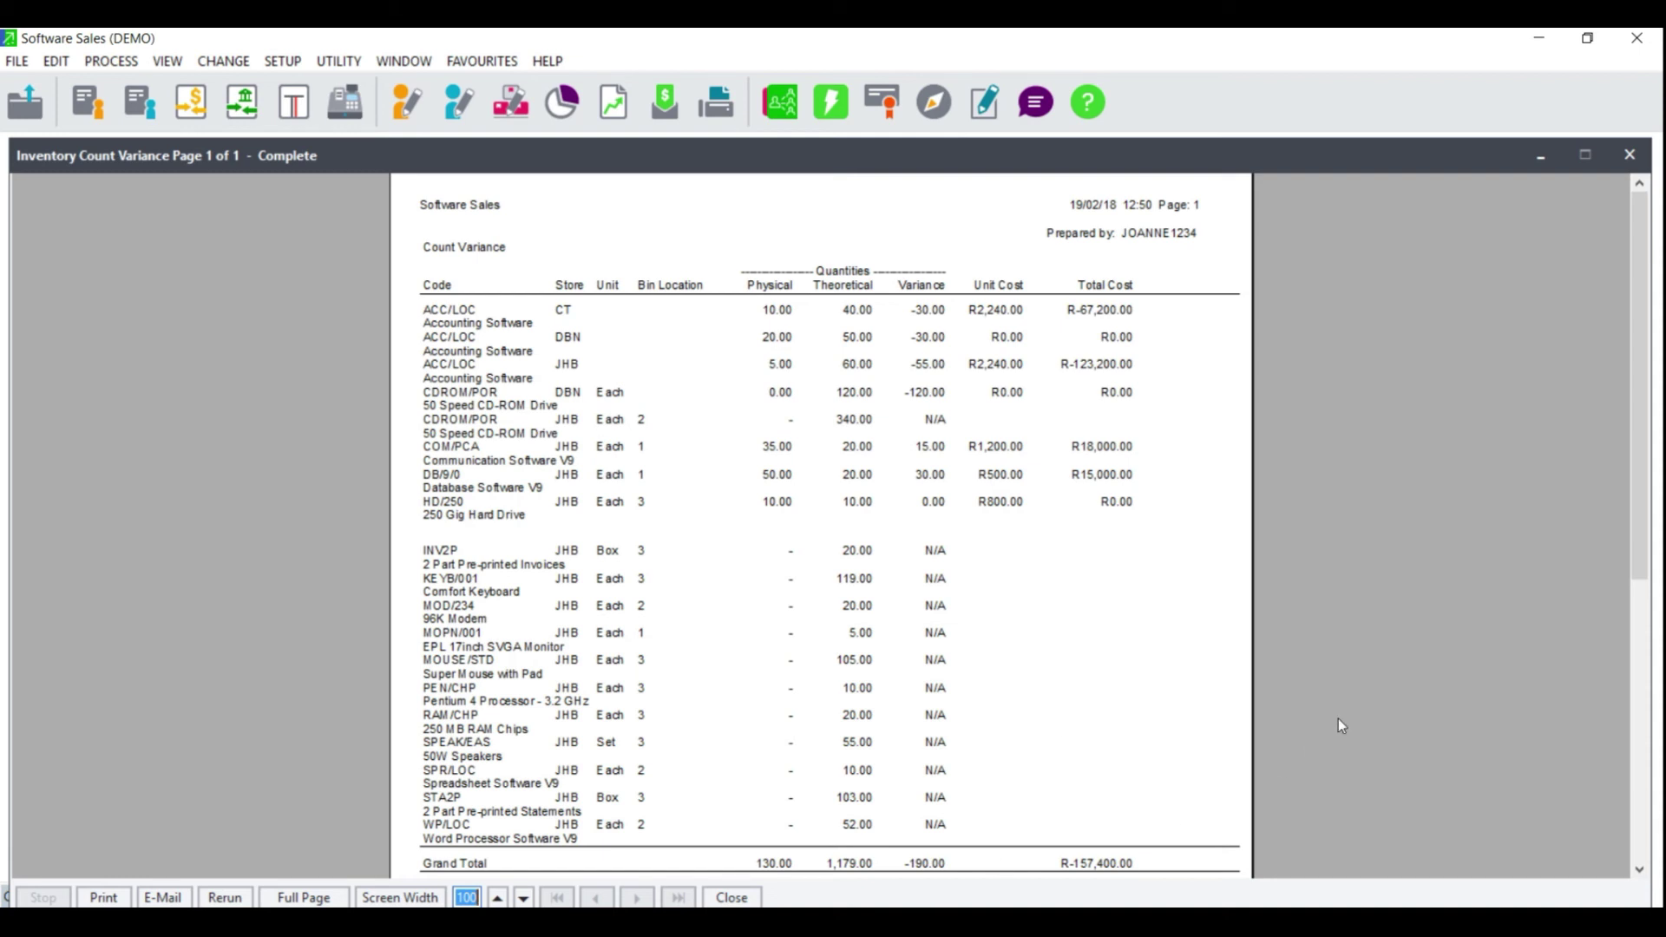
Close the Inventory Count Variance report showing the -190.00 grand total variance.
click(736, 898)
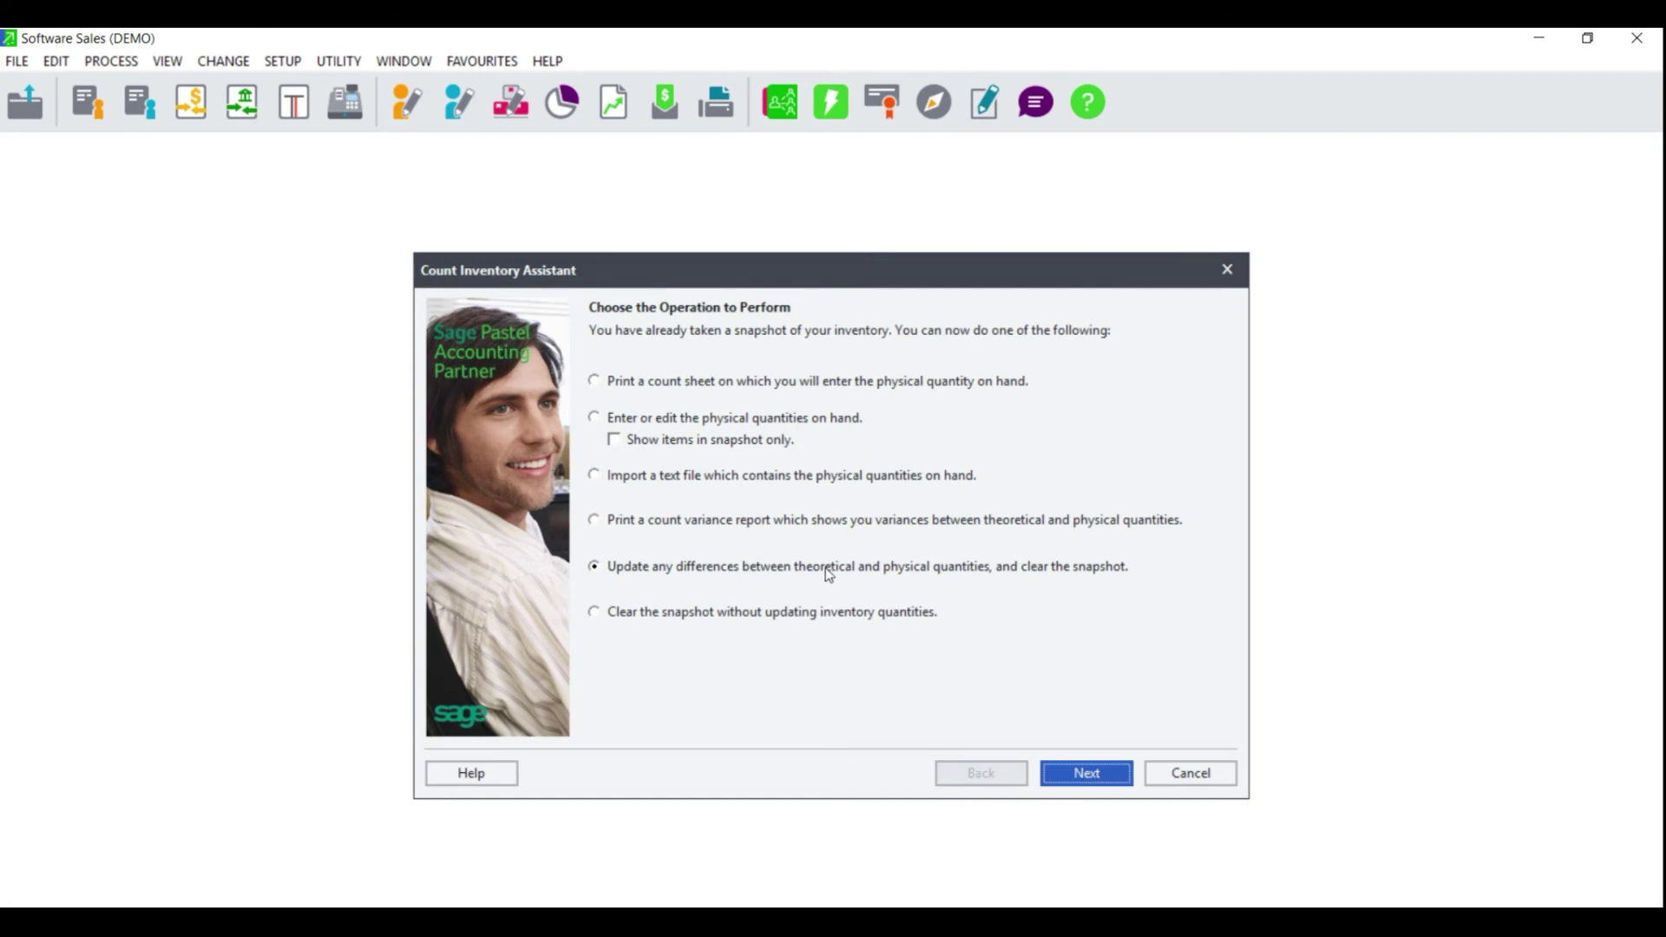
Choose to update theoretical-versus-physical differences and clear the snapshot, then continue.
click(671, 616)
click(1088, 775)
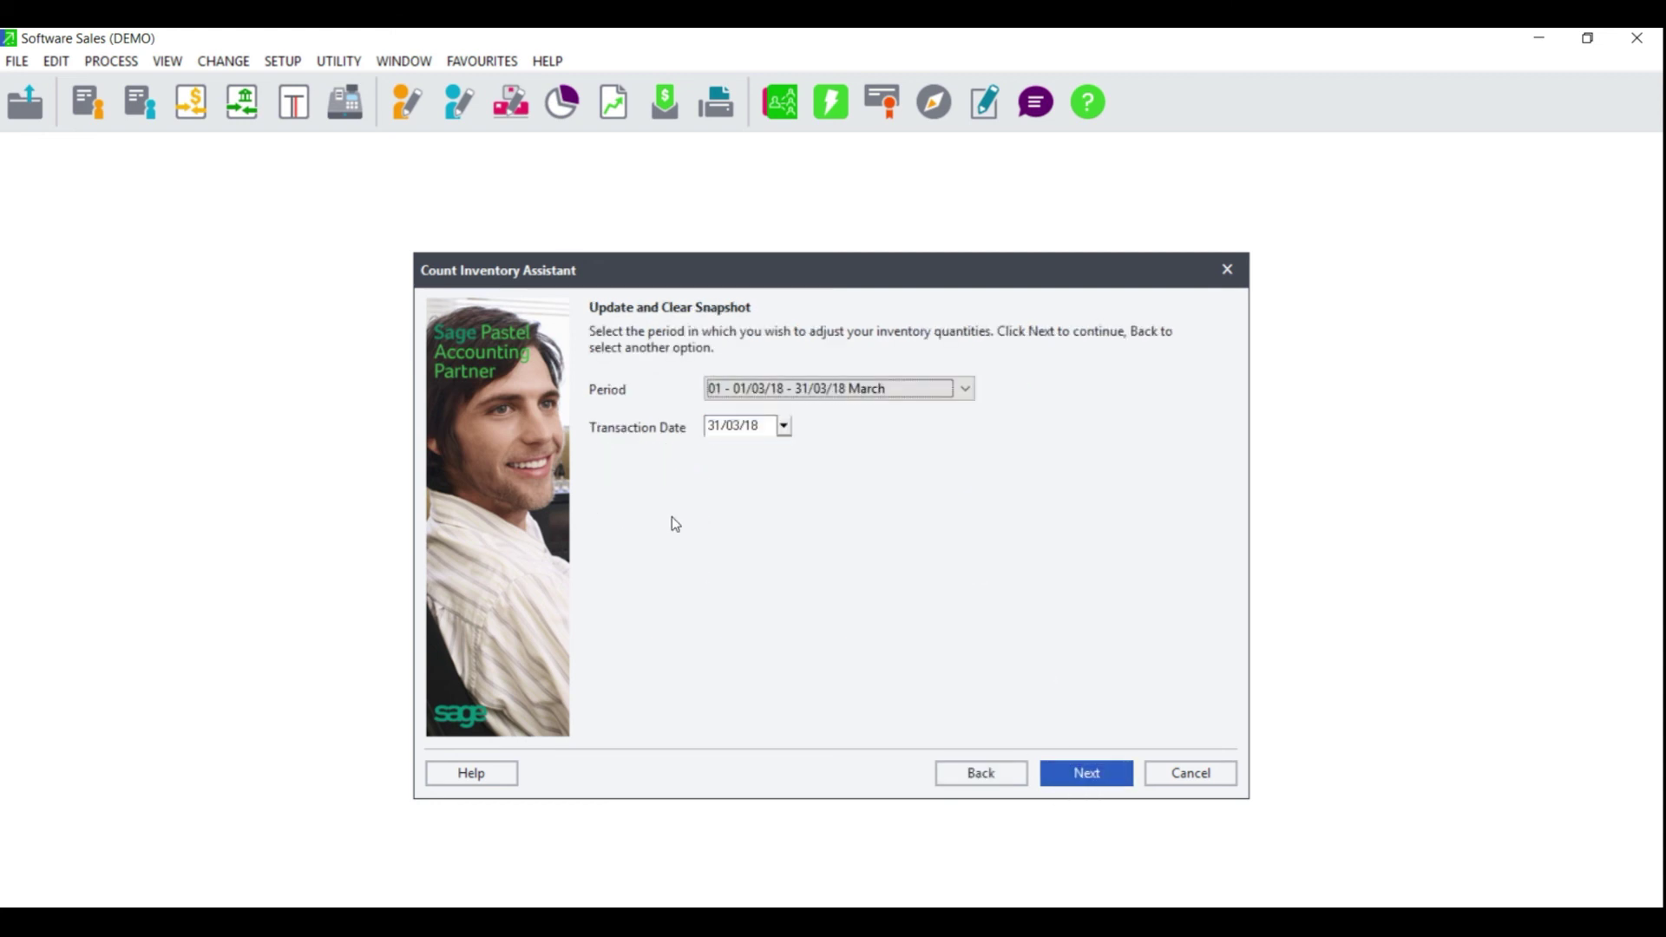
Post the stock adjustment to Period 12 - Last Year and continue to Confirm Operation.
click(772, 389)
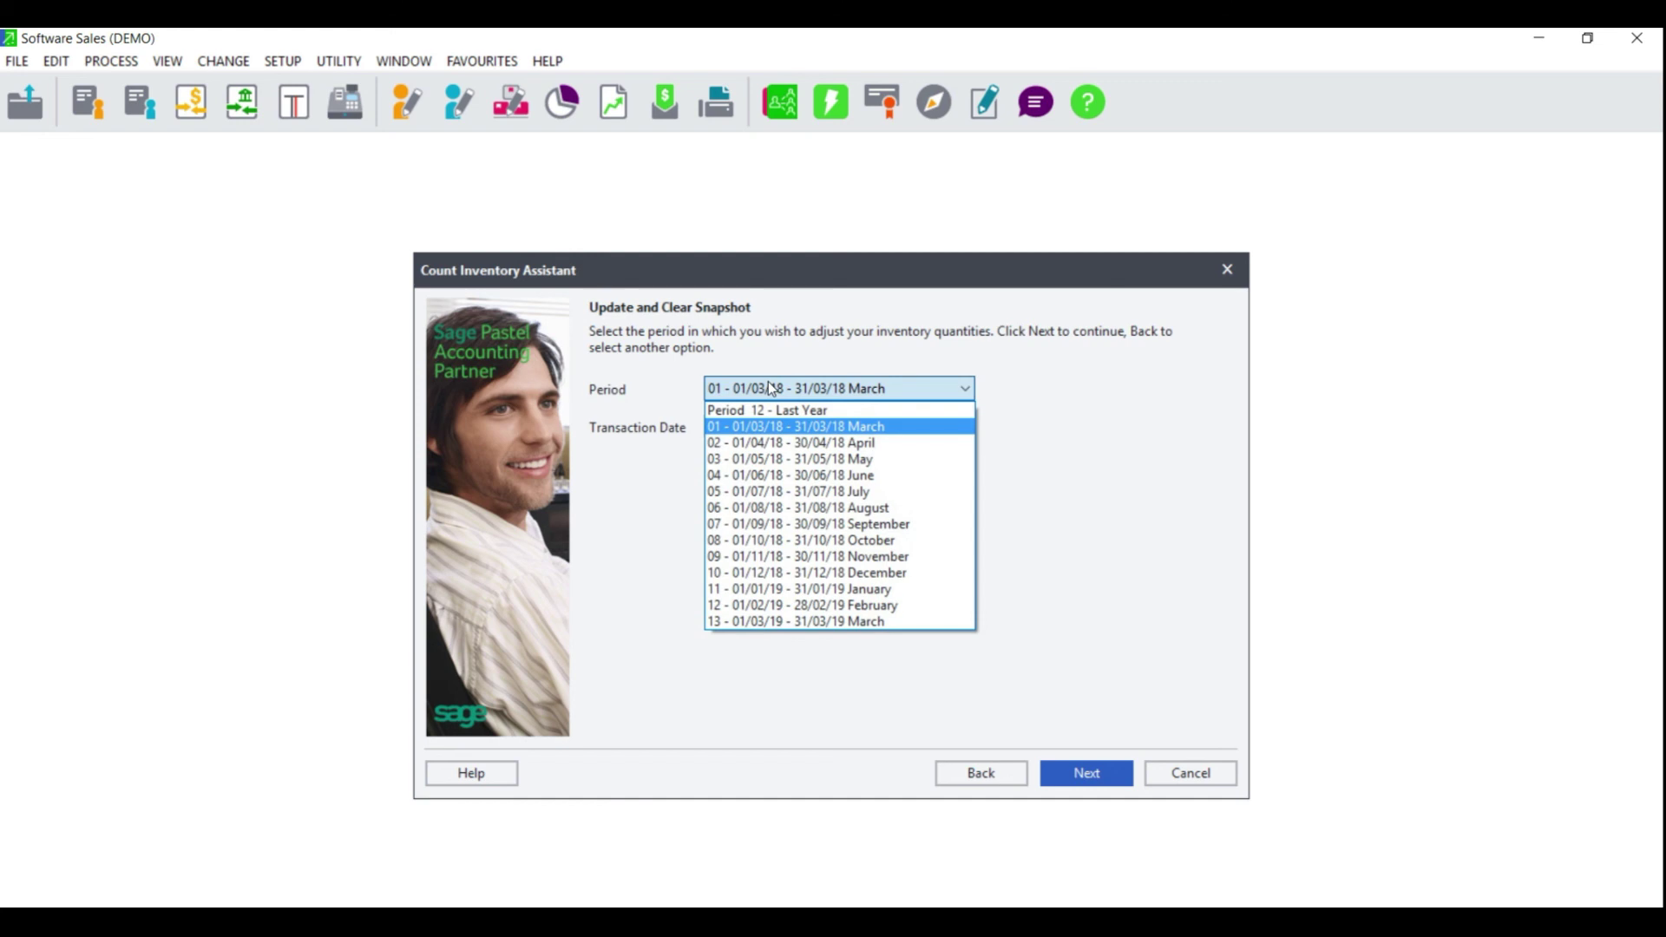
click(835, 409)
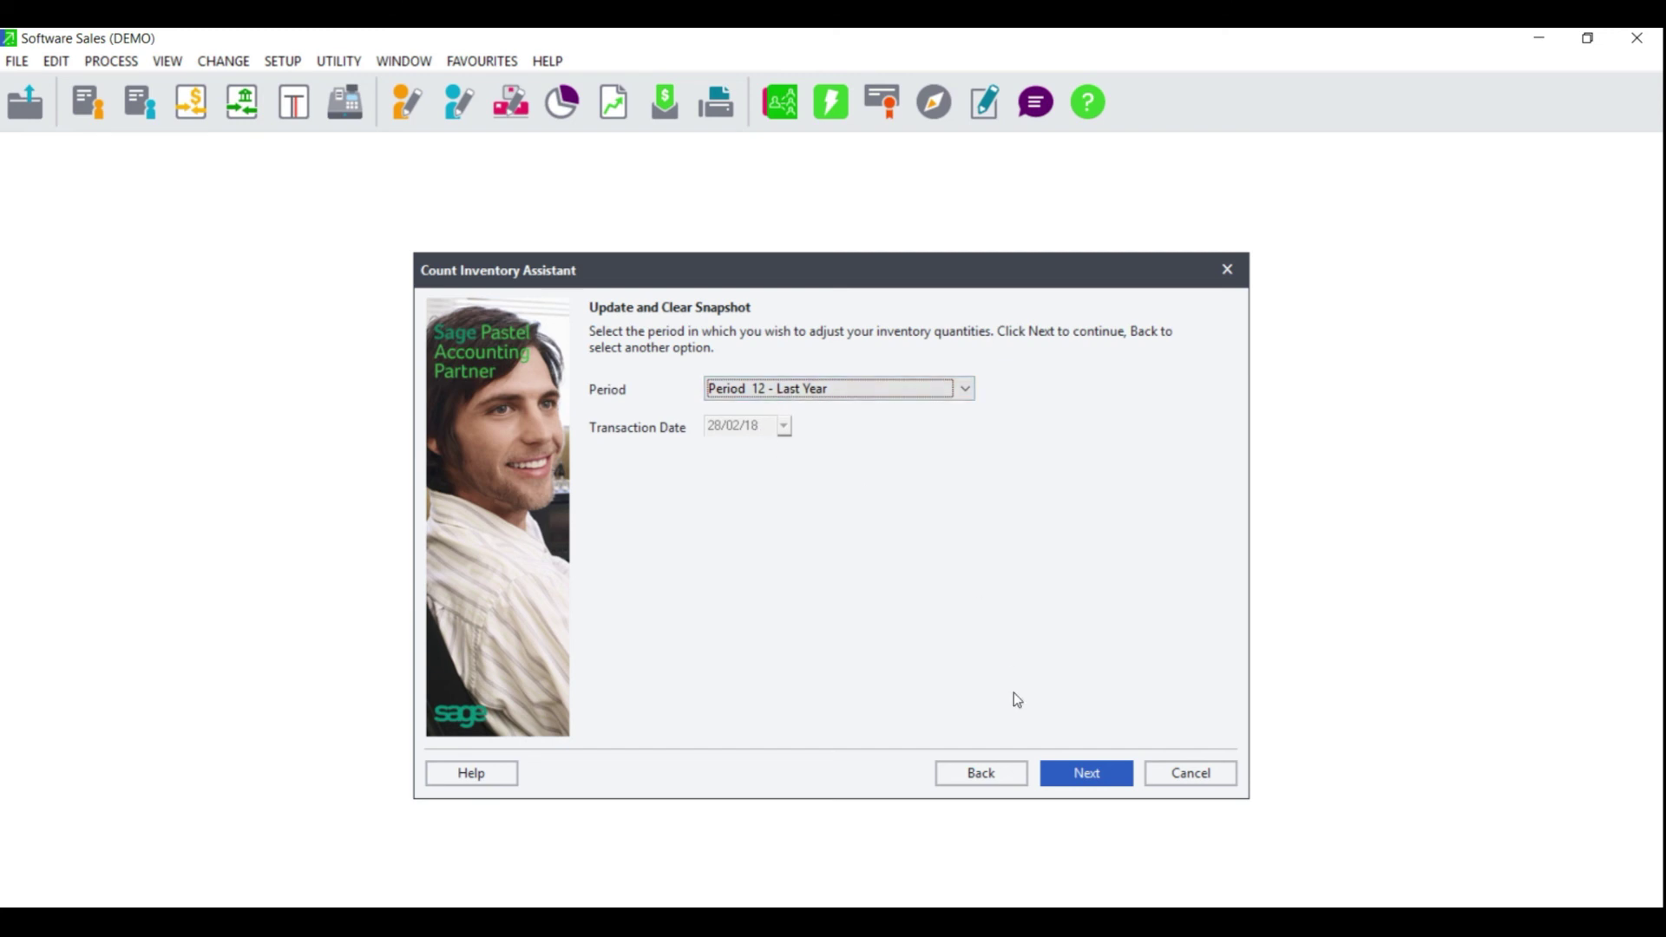
click(1097, 777)
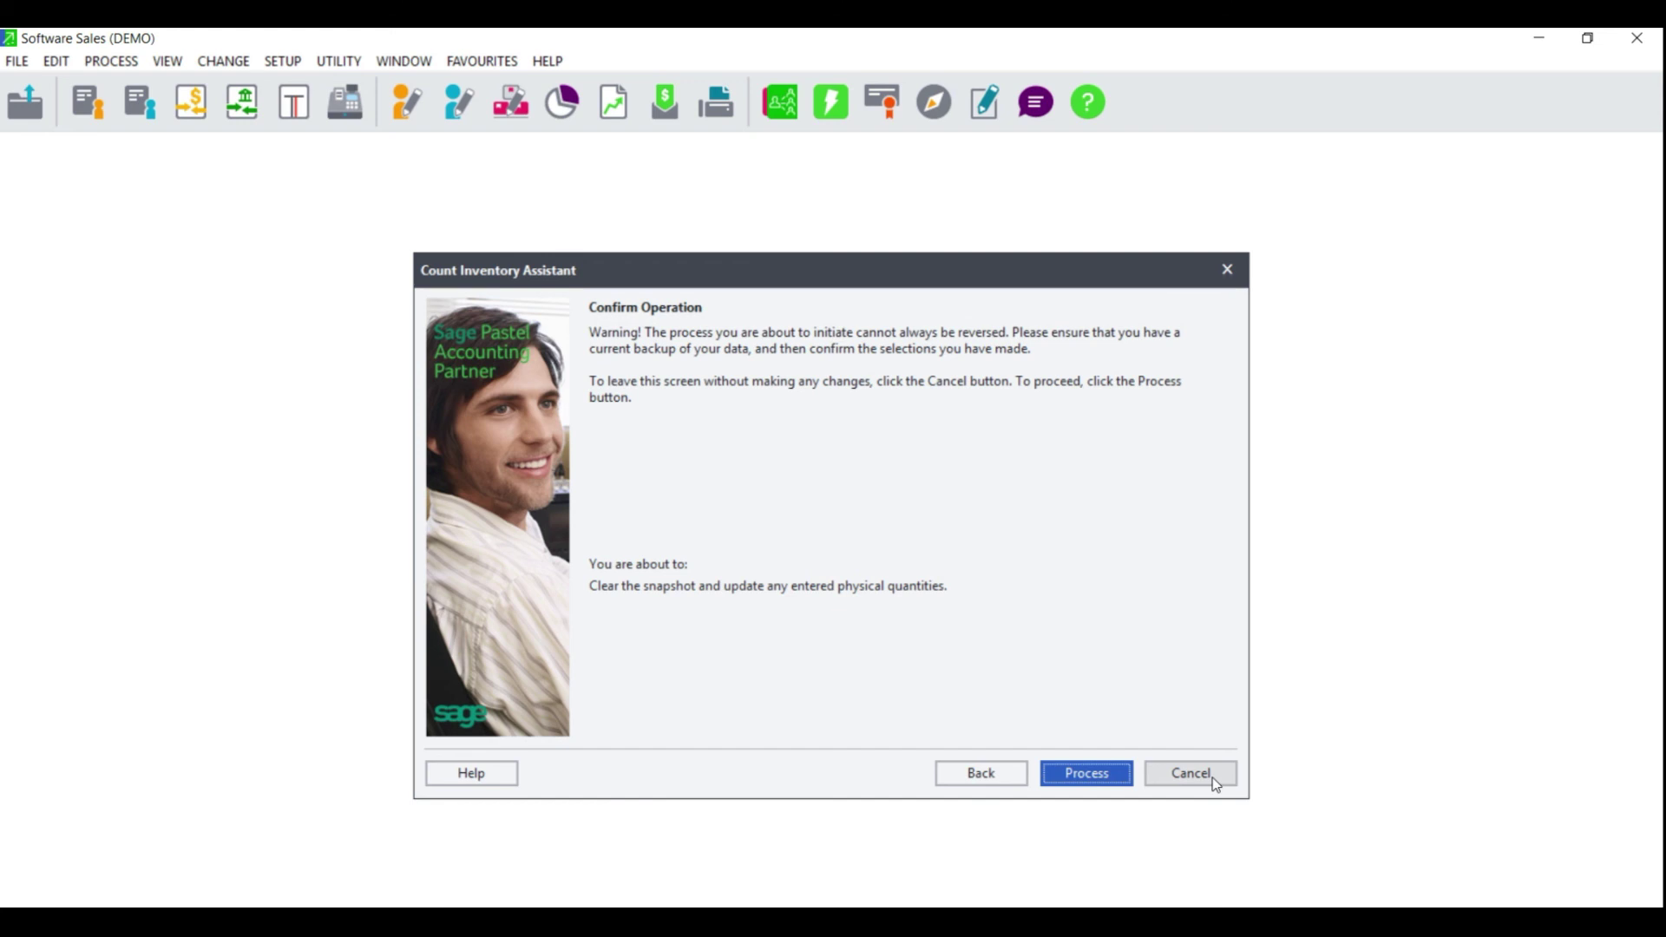
Process the stock update and snapshot clearing, then finish the count assistant.
click(1076, 781)
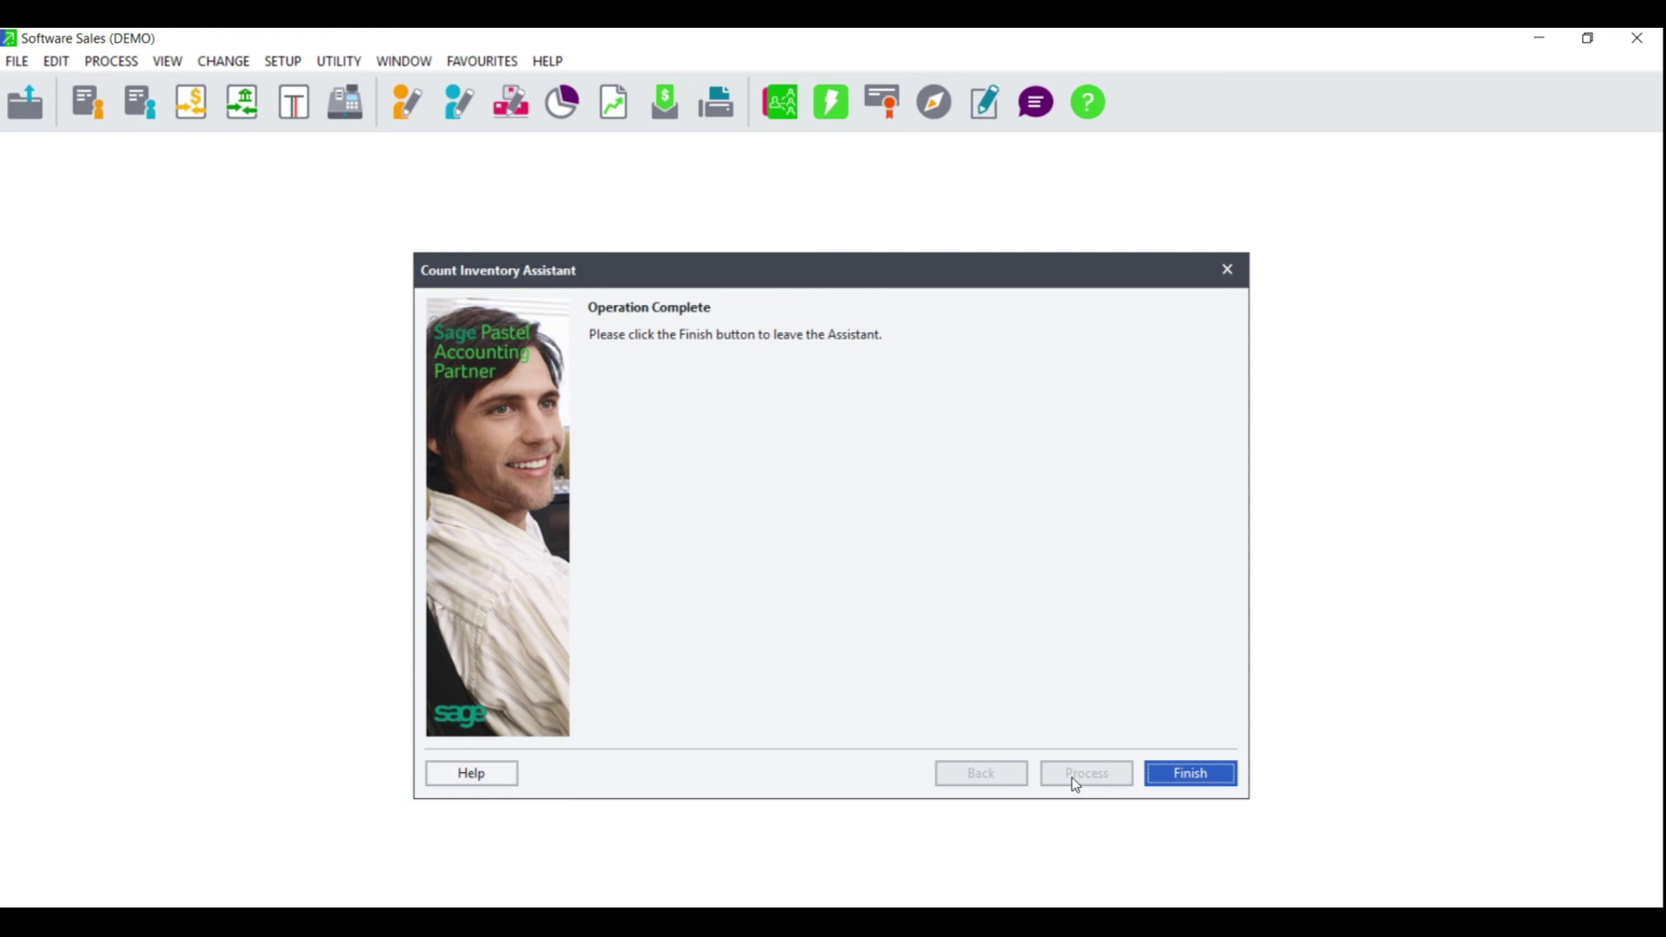
click(1186, 781)
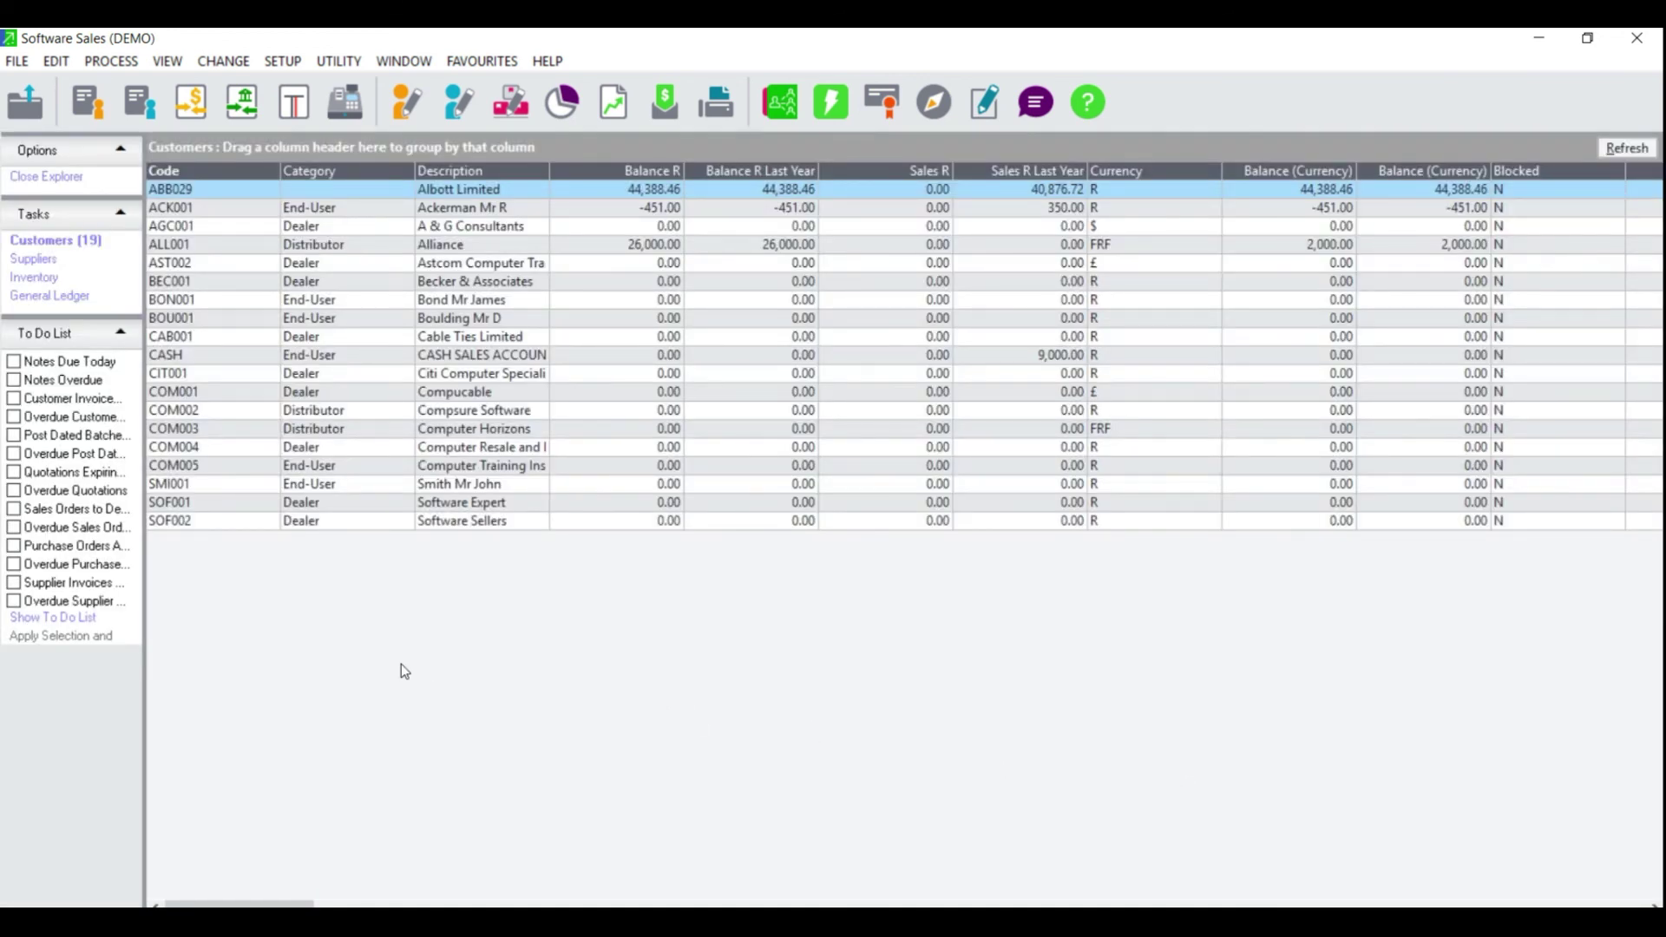
Open the Inventory Quantities enquiry from the View menu, declining to view open batches.
click(171, 61)
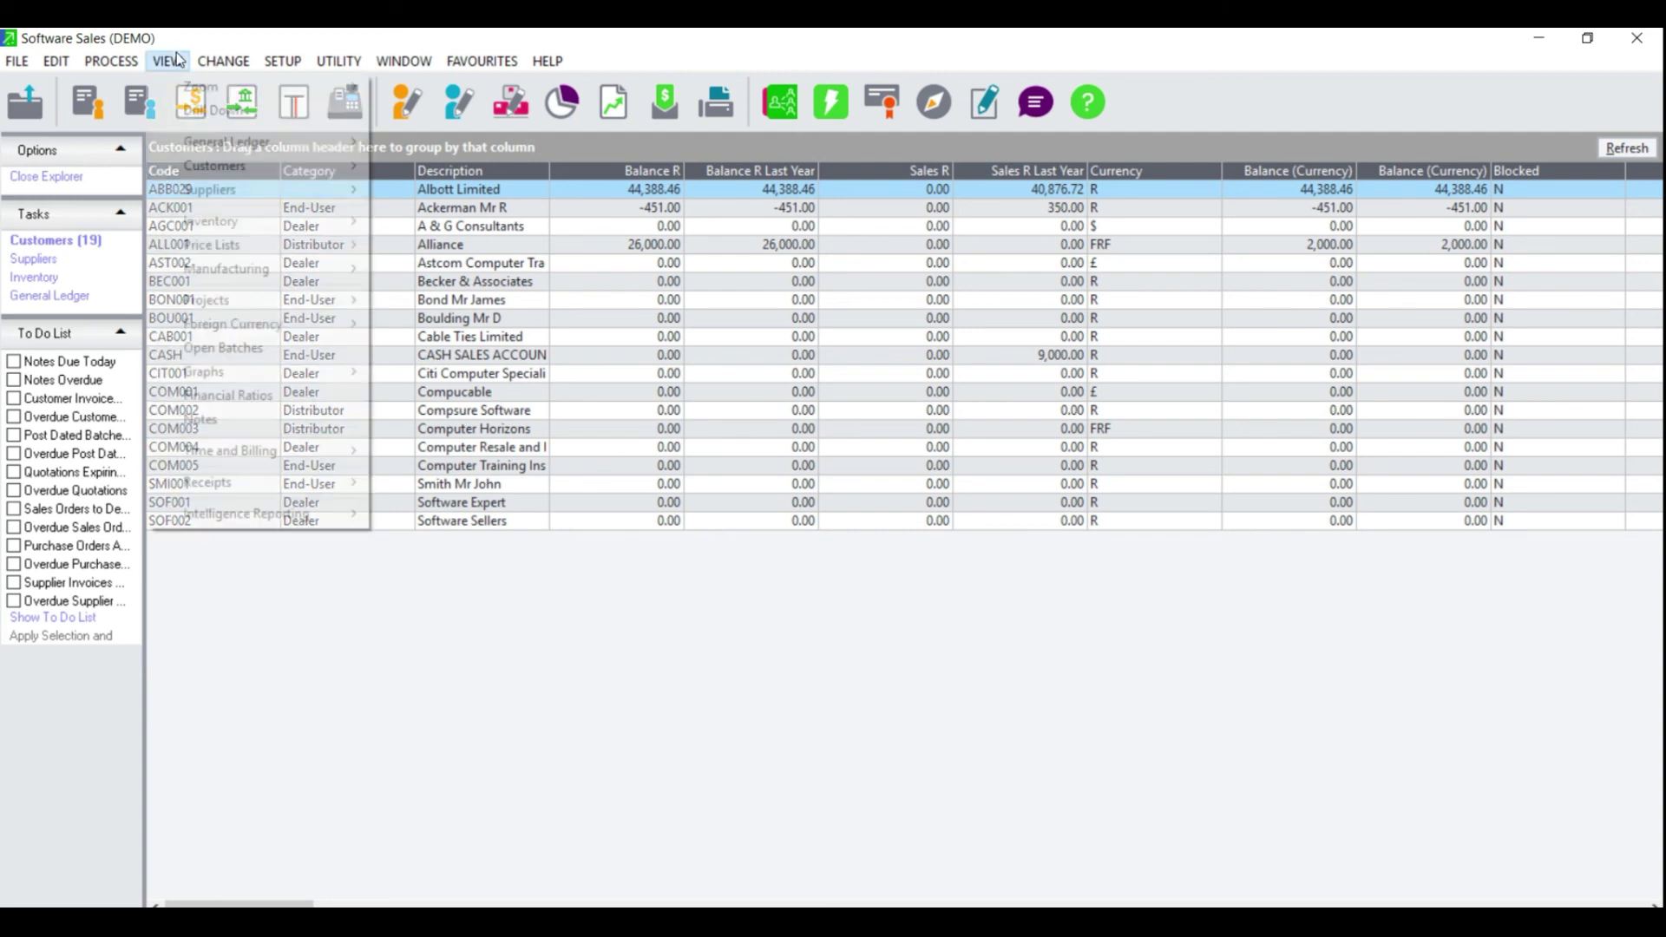
mouse_move(221, 226)
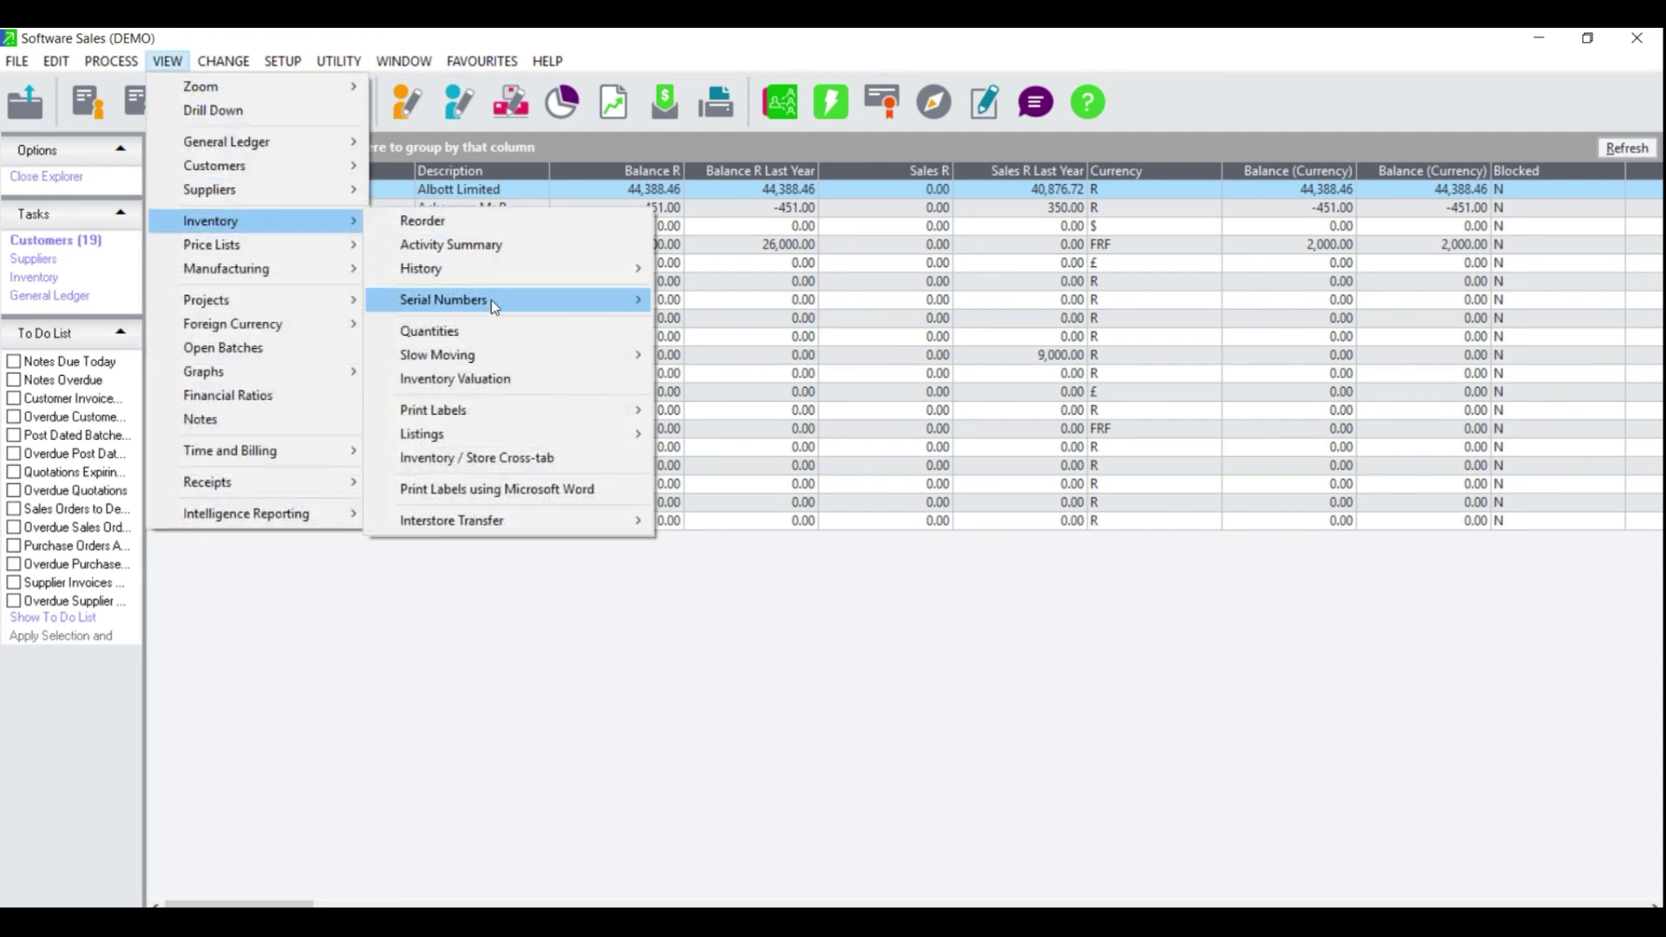
click(484, 328)
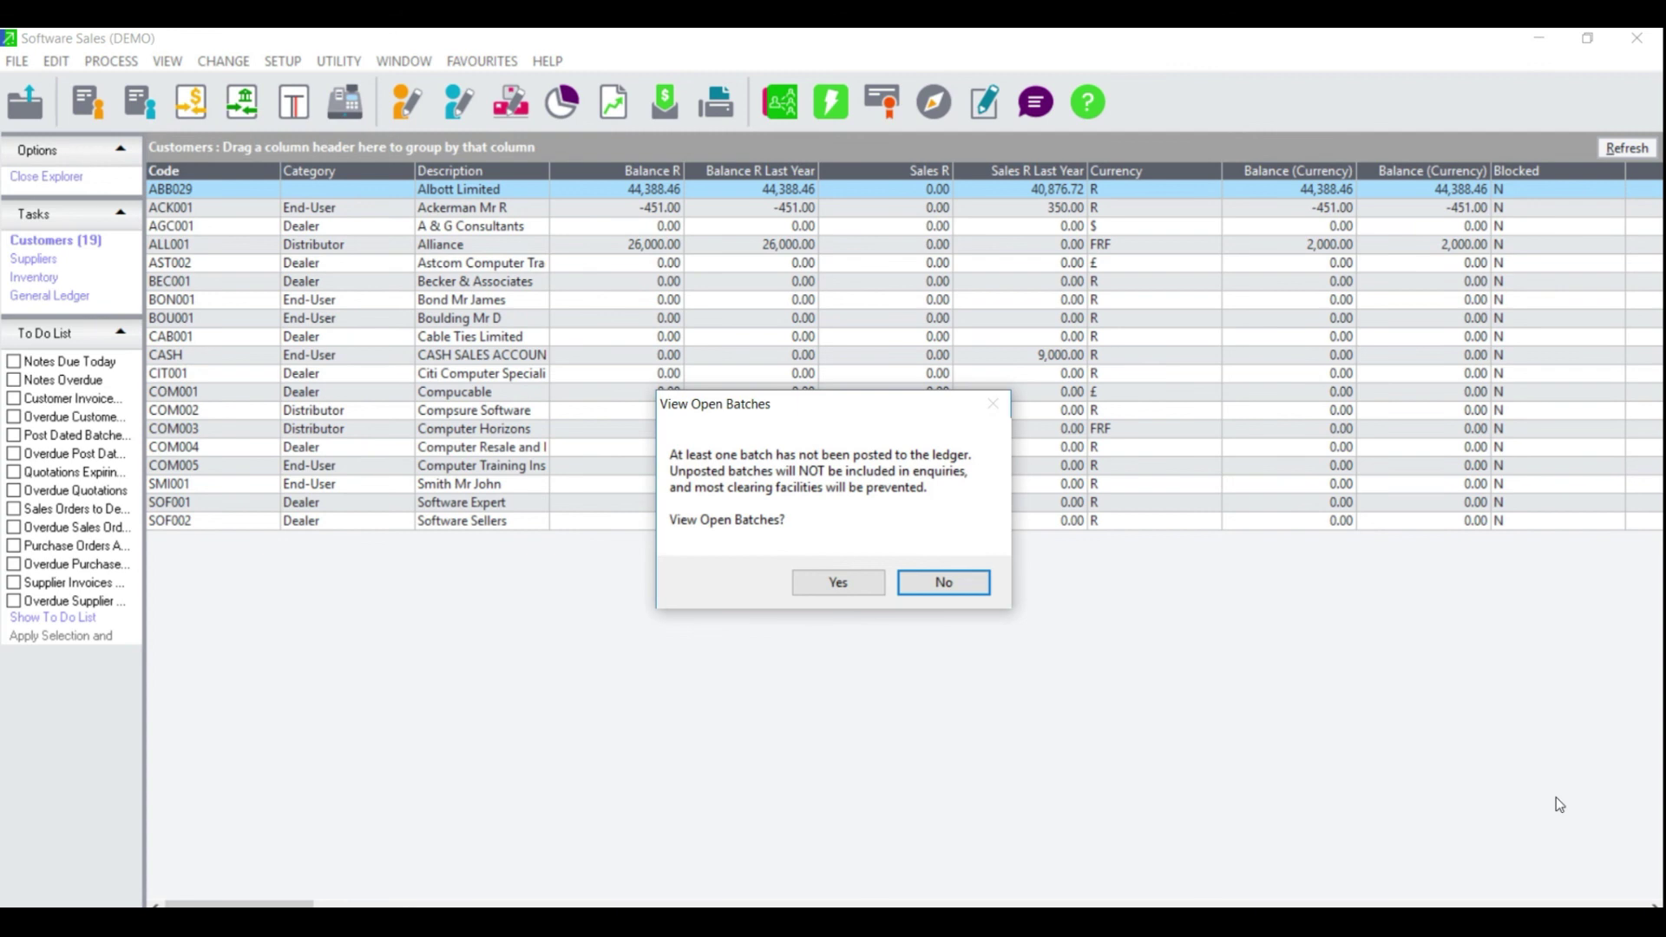
click(944, 585)
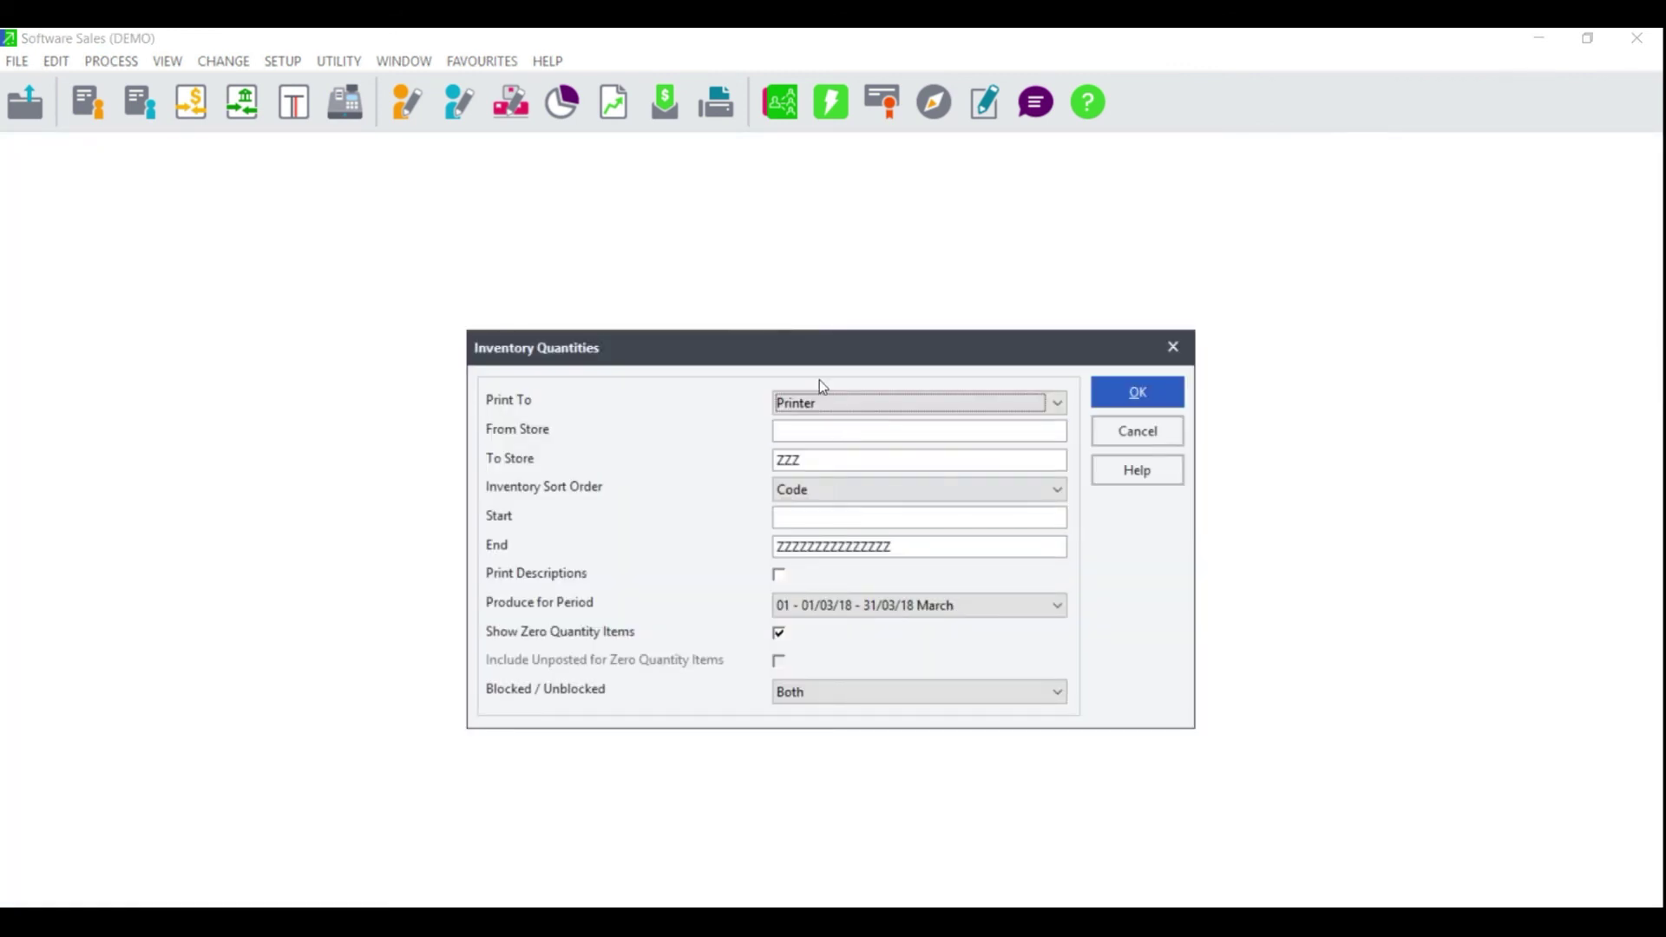
Send the Inventory Quantities report to Screen, keeping the 01 - March period.
click(823, 402)
click(821, 420)
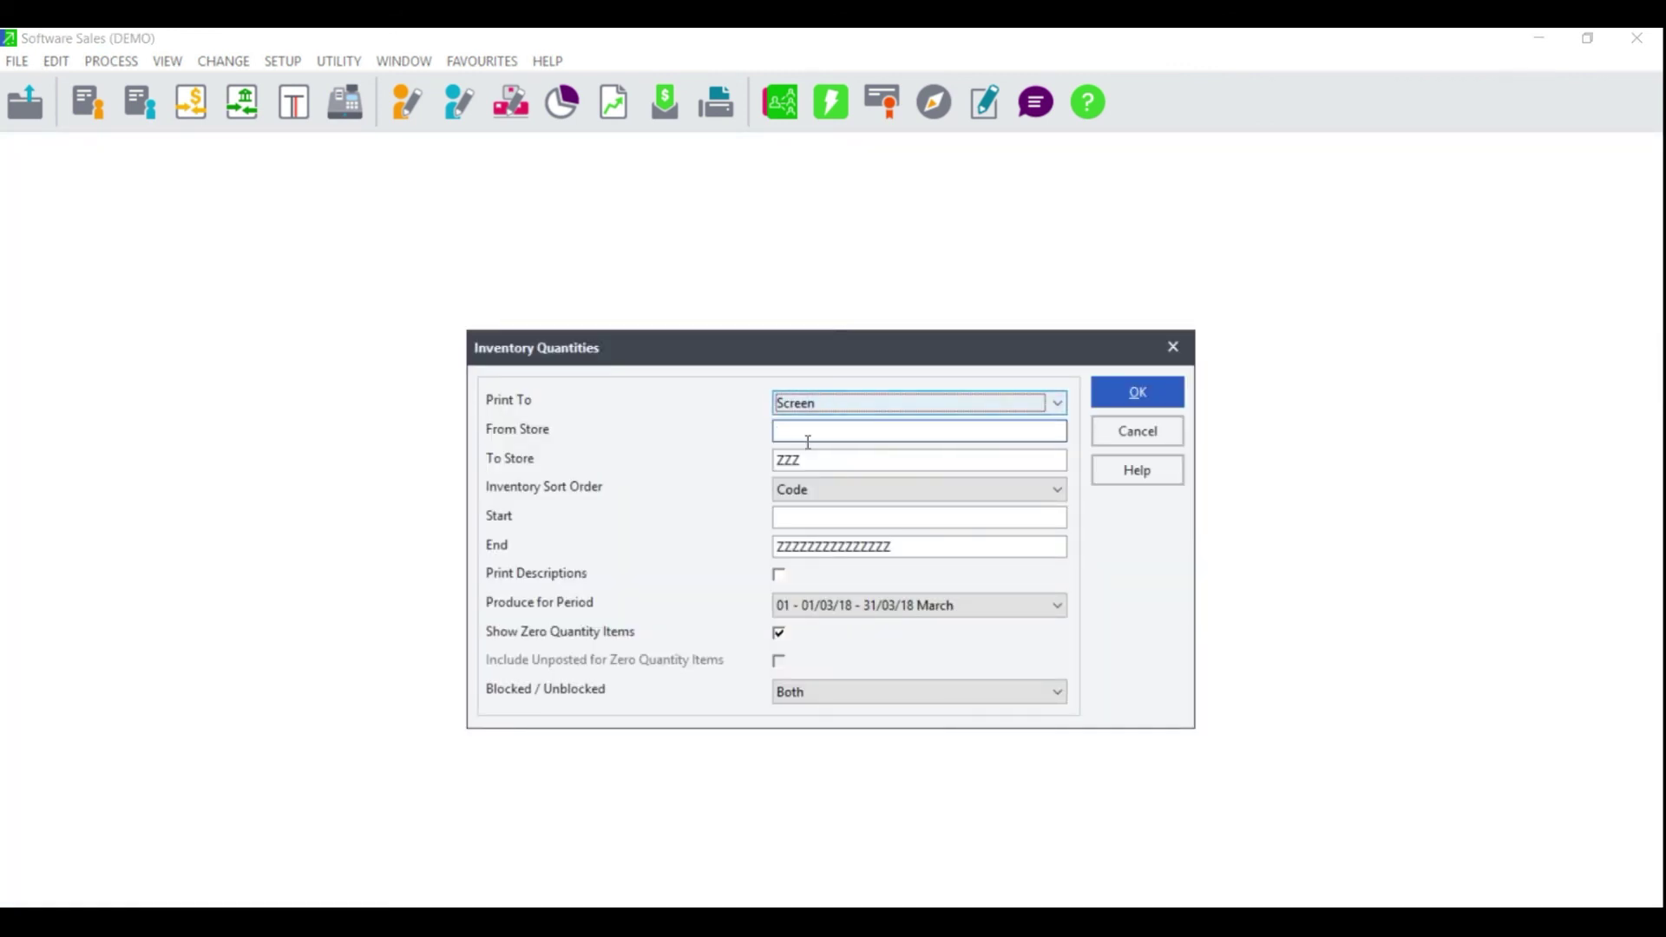
click(883, 607)
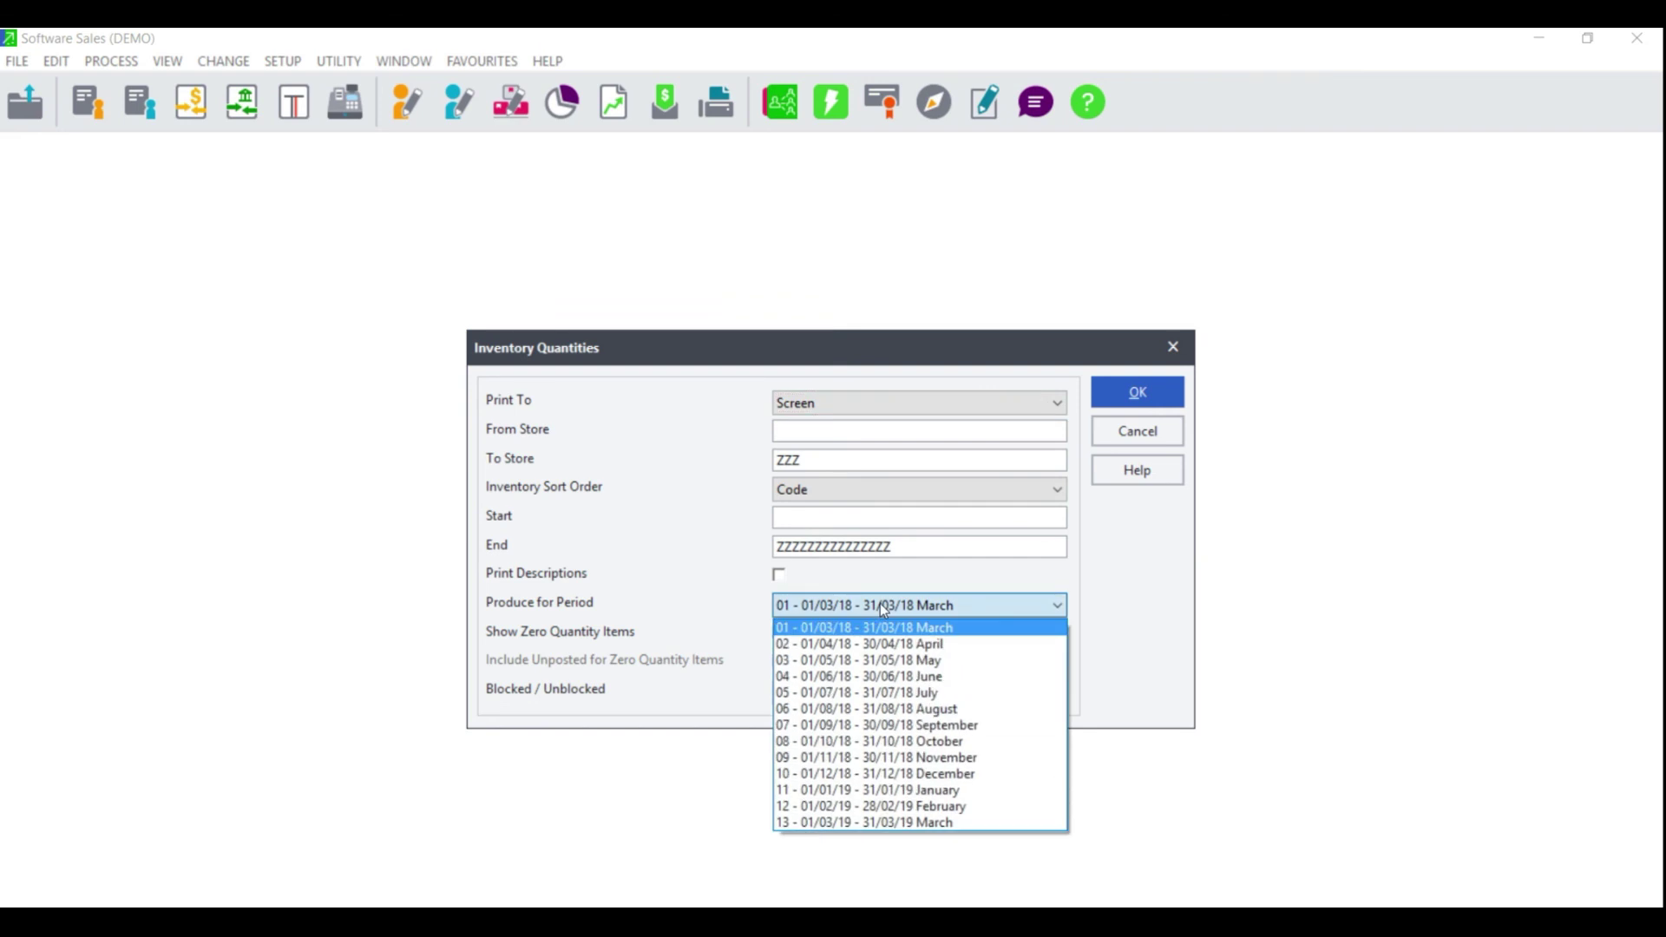
click(883, 607)
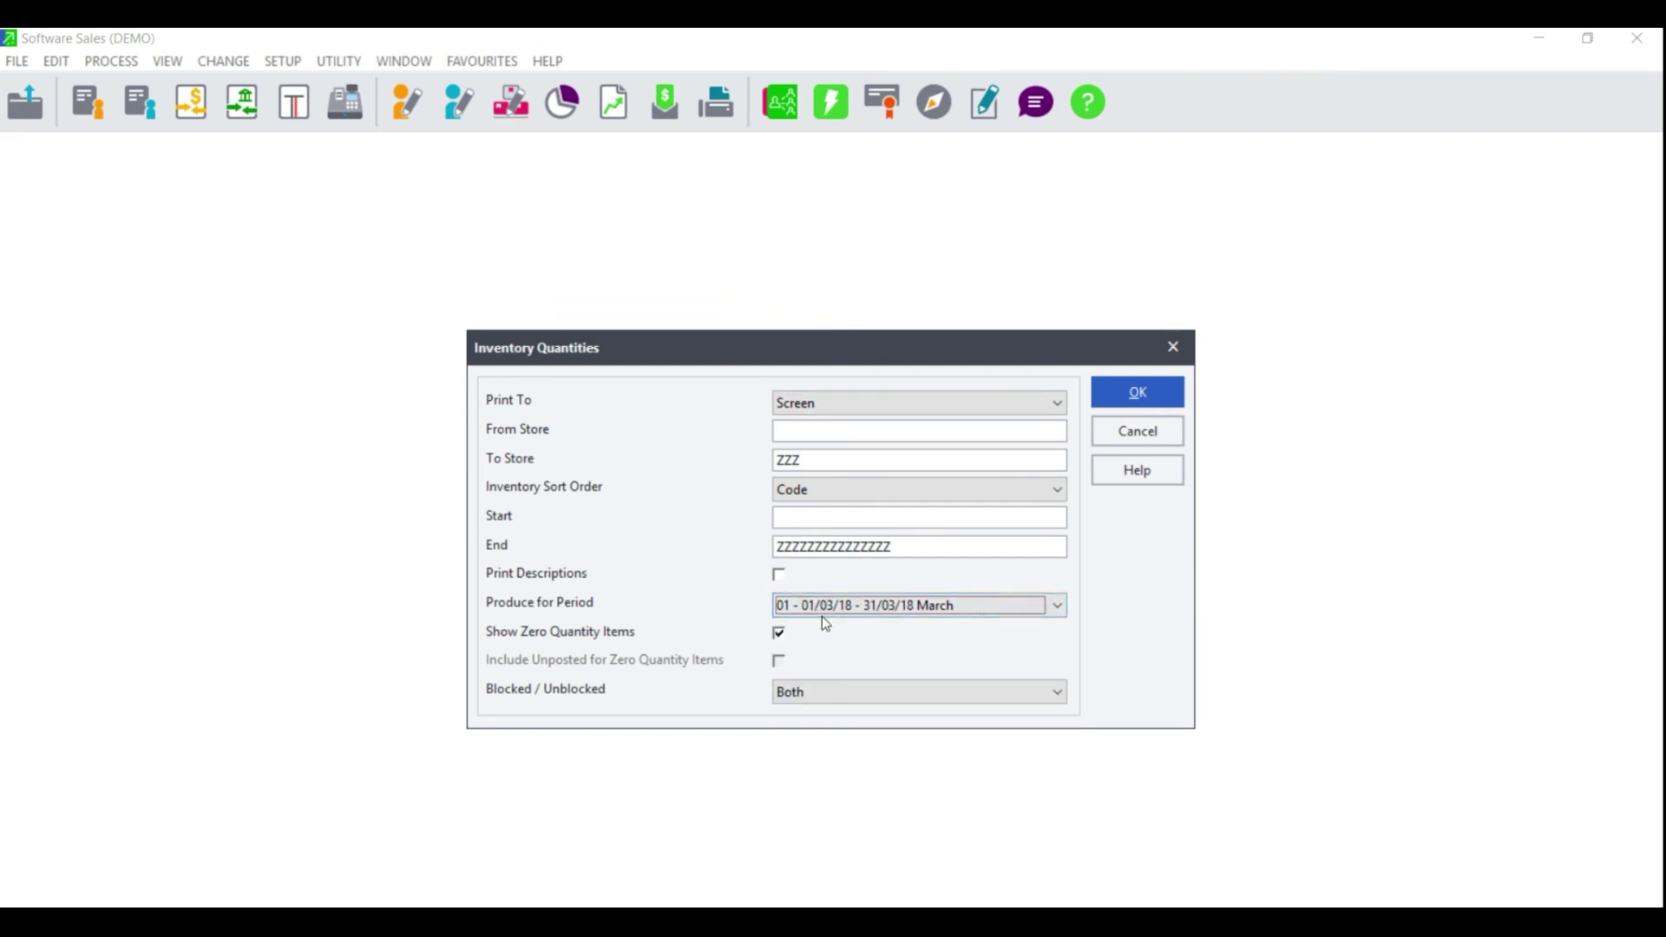
click(824, 607)
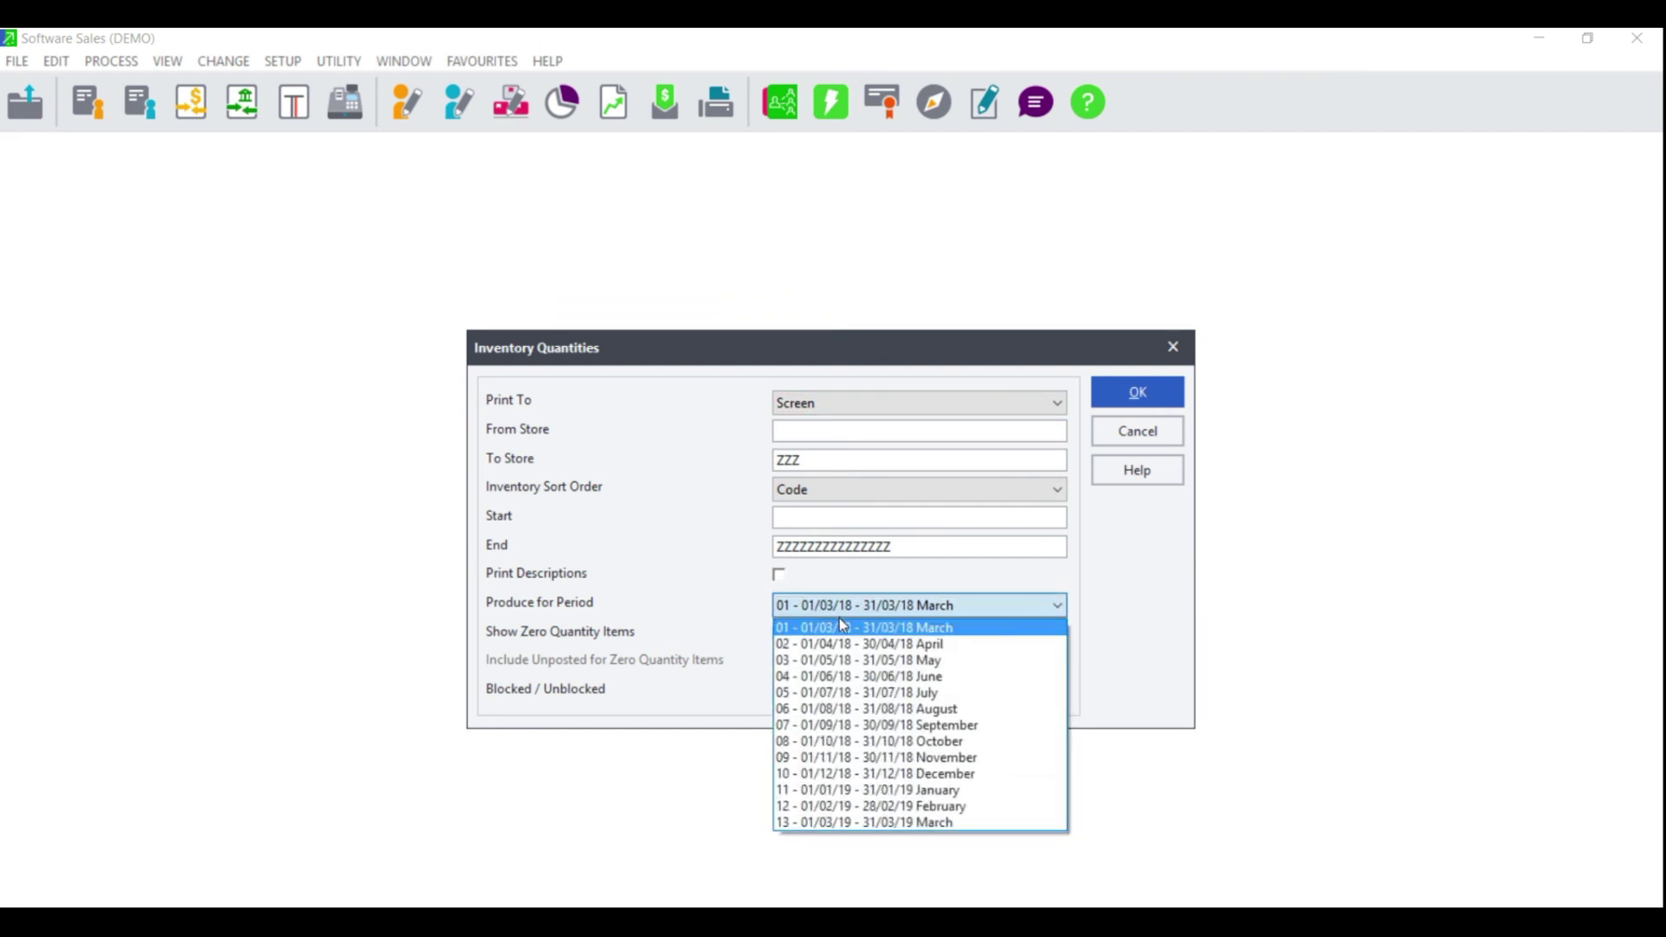